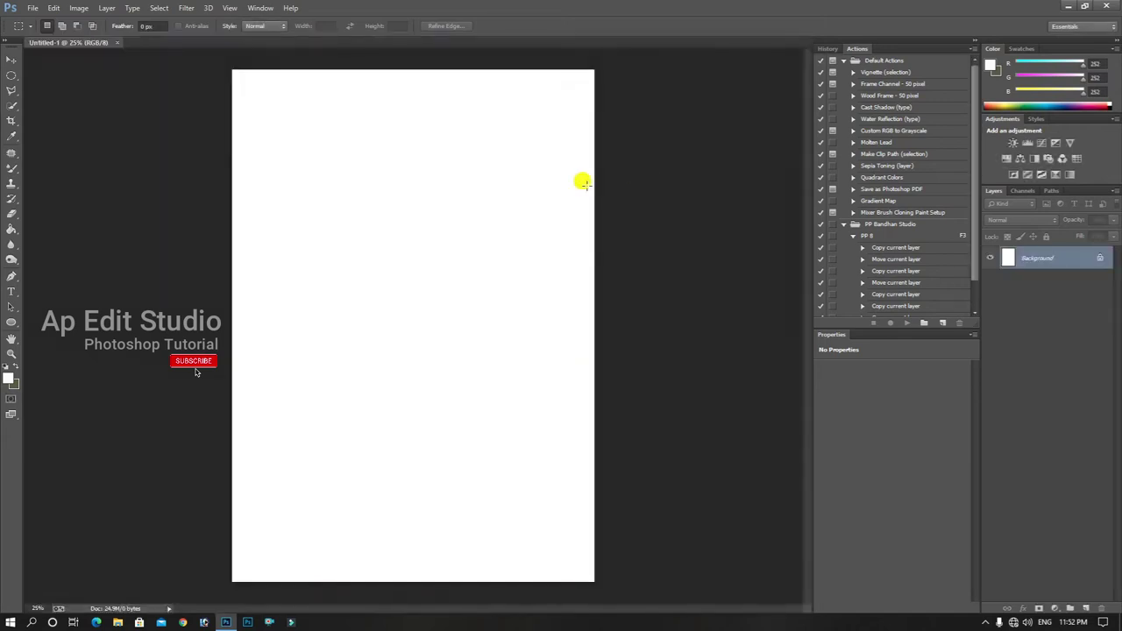
# - Crop the blank canvas to the 4:5 (8:10) ratio at its full width
pyautogui.click(11, 123)
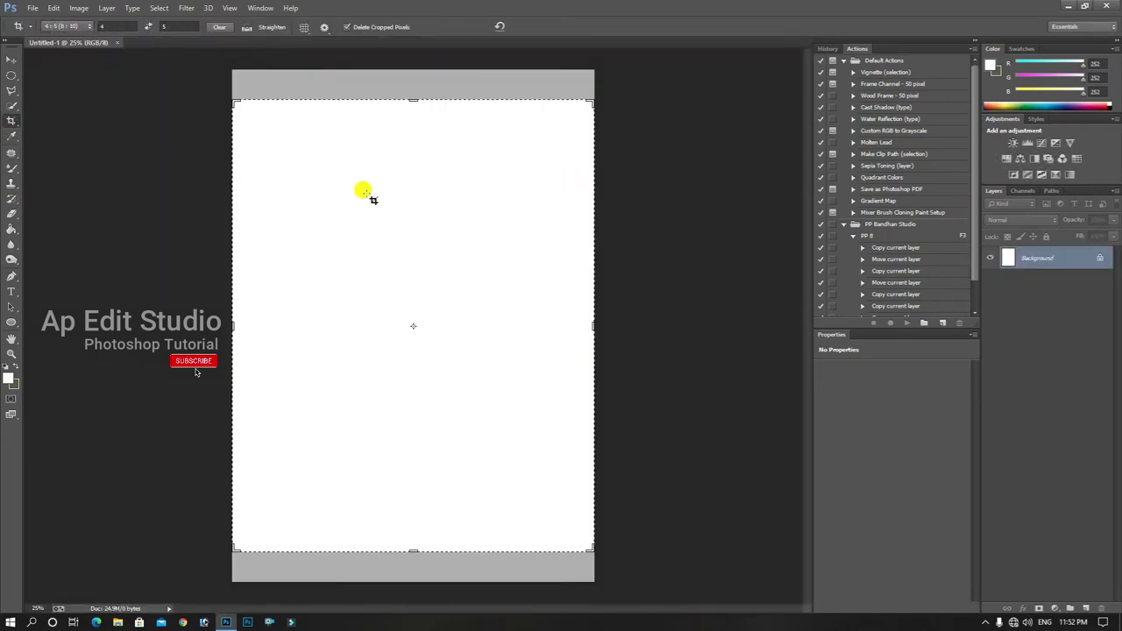
pyautogui.rightClick(362, 165)
pyautogui.click(401, 306)
pyautogui.press('Return')
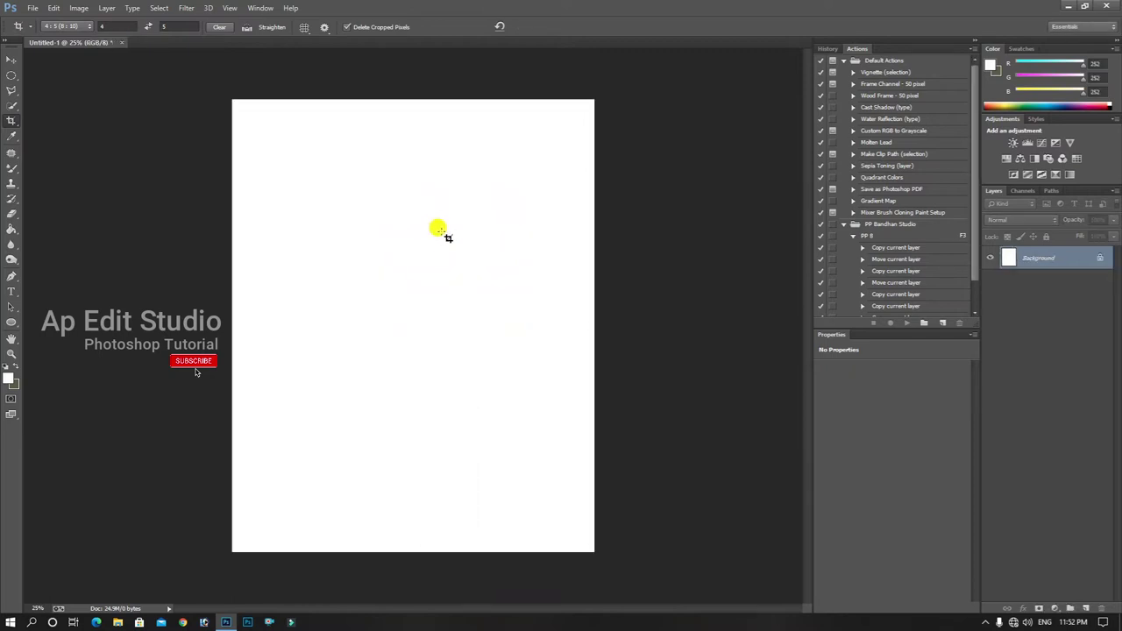
# - Open the norway_stock_008_by_malleni_stock_dcu094c photo and crop it to the 4:5 ratio
pyautogui.click(32, 9)
pyautogui.click(45, 31)
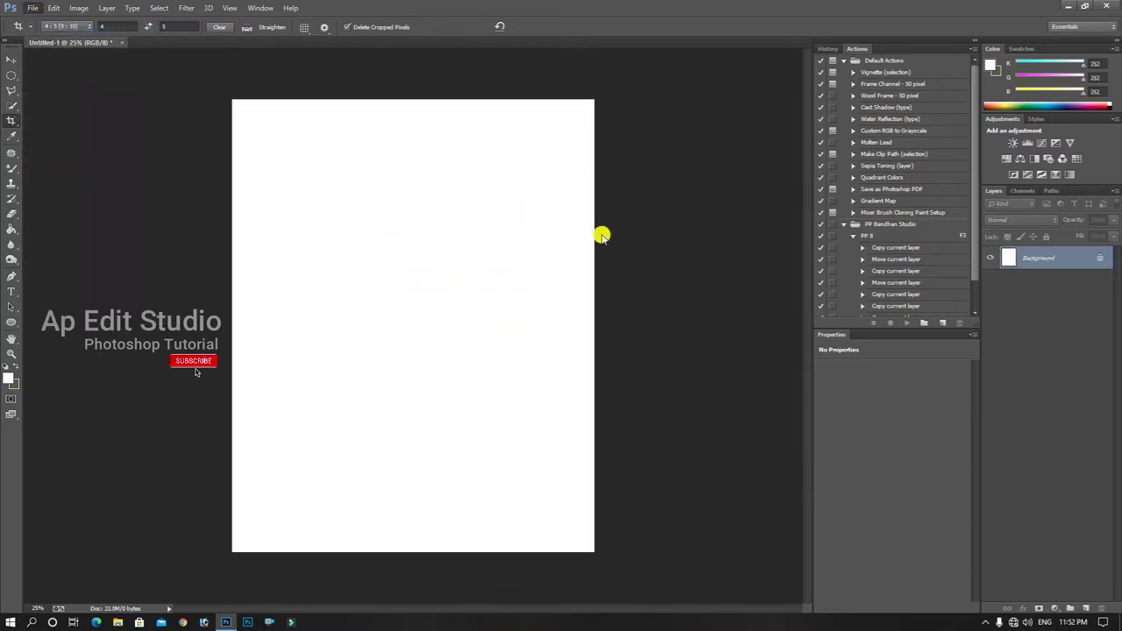
pyautogui.click(260, 182)
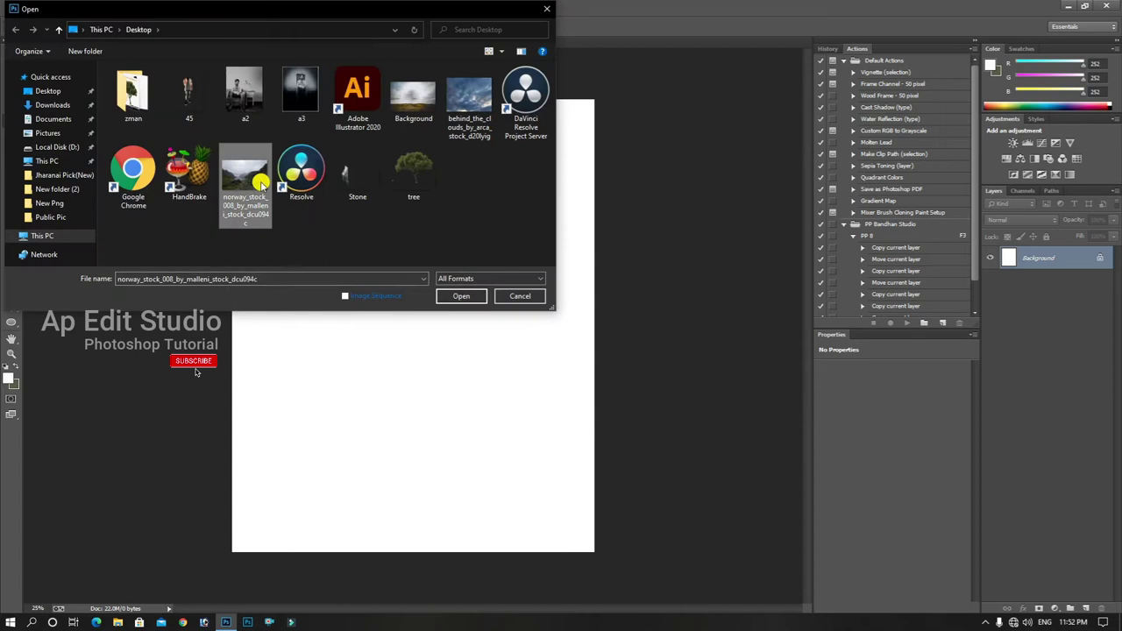
pyautogui.click(475, 296)
pyautogui.doubleClick(395, 312)
# - Move the cropped landscape photo into the Untitled-1 document and convert its layer to a smart object
pyautogui.click(7, 58)
pyautogui.moveTo(445, 380)
pyautogui.mouseDown()
pyautogui.moveTo(105, 44)
pyautogui.moveTo(338, 302)
pyautogui.moveTo(438, 383)
pyautogui.moveTo(444, 403)
pyautogui.moveTo(447, 391)
pyautogui.mouseUp()
pyautogui.rightClick(1041, 257)
pyautogui.click(955, 225)
pyautogui.hotkey('ctrl', '-')
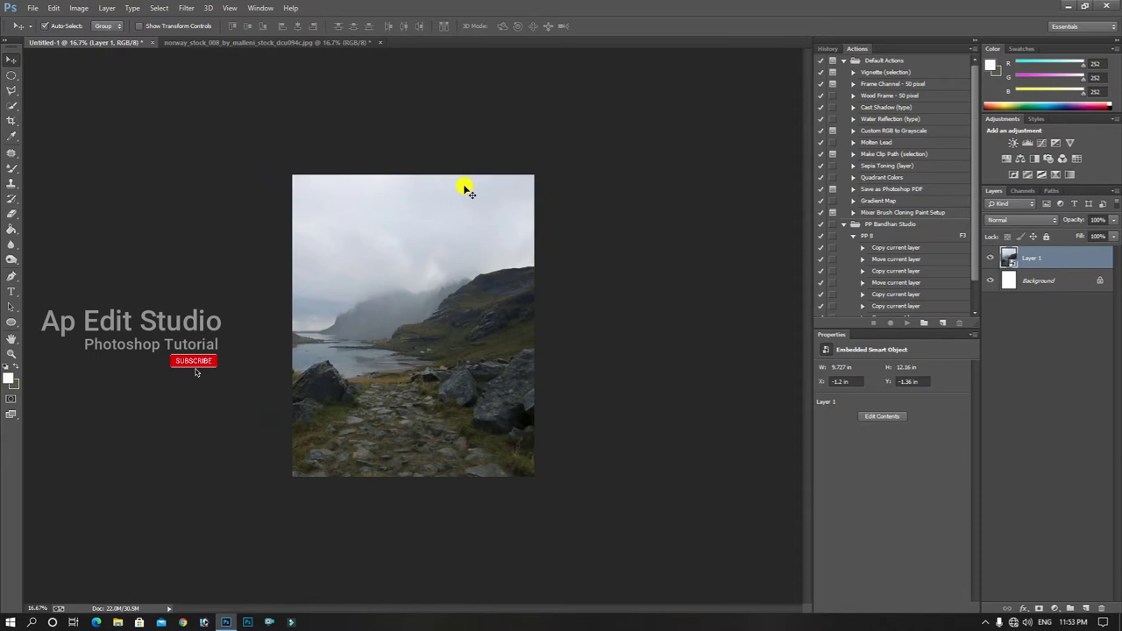
pyautogui.hotkey('ctrl', 't')
pyautogui.moveTo(441, 205)
pyautogui.mouseDown()
pyautogui.moveTo(450, 213)
pyautogui.moveTo(441, 187)
pyautogui.mouseUp()
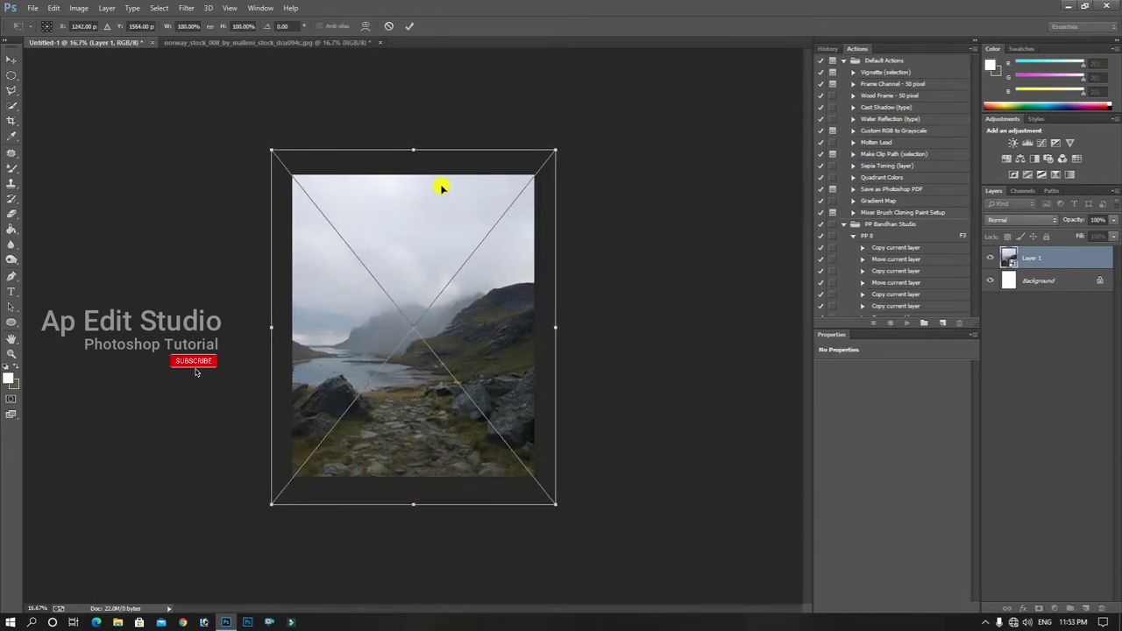
pyautogui.moveTo(161, 25); pyautogui.dragTo(158, 25)
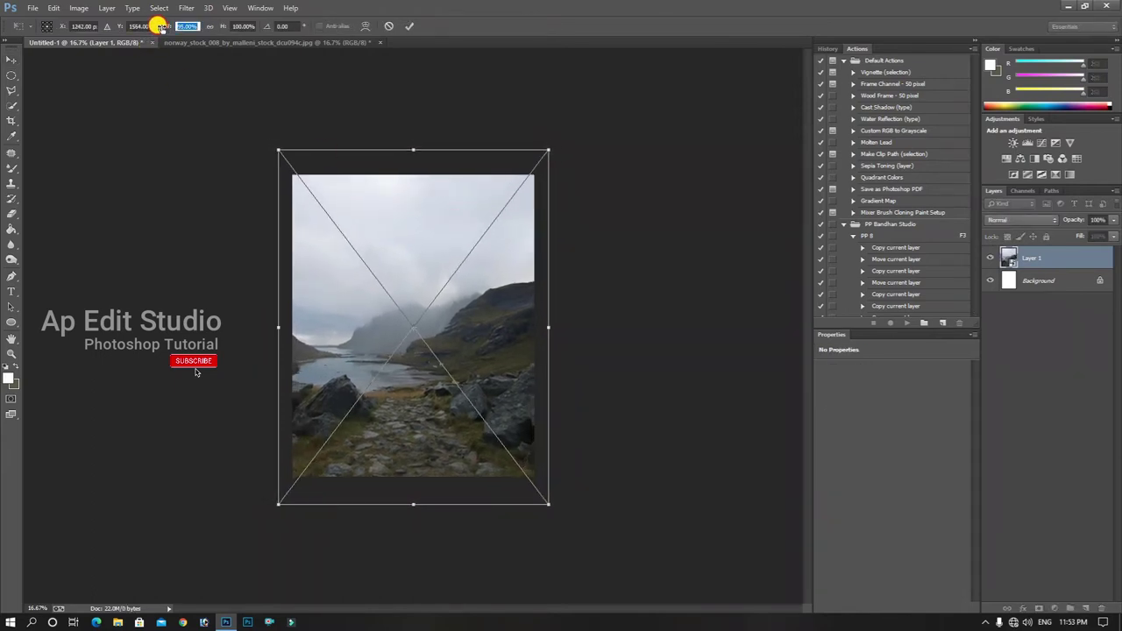
pyautogui.press('Escape')
# - Scale the landscape layer to about 85% and position it so it covers the whole canvas
pyautogui.hotkey('ctrl', 't')
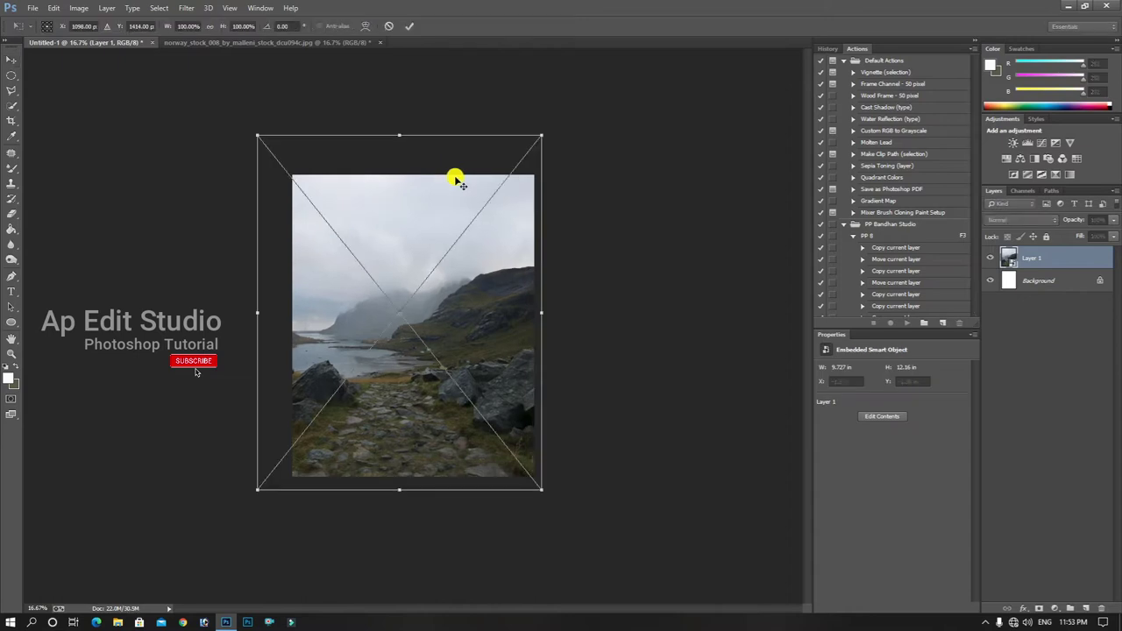
pyautogui.moveTo(539, 136); pyautogui.dragTo(527, 171)
pyautogui.moveTo(280, 165); pyautogui.dragTo(285, 168)
pyautogui.moveTo(373, 210); pyautogui.dragTo(376, 213)
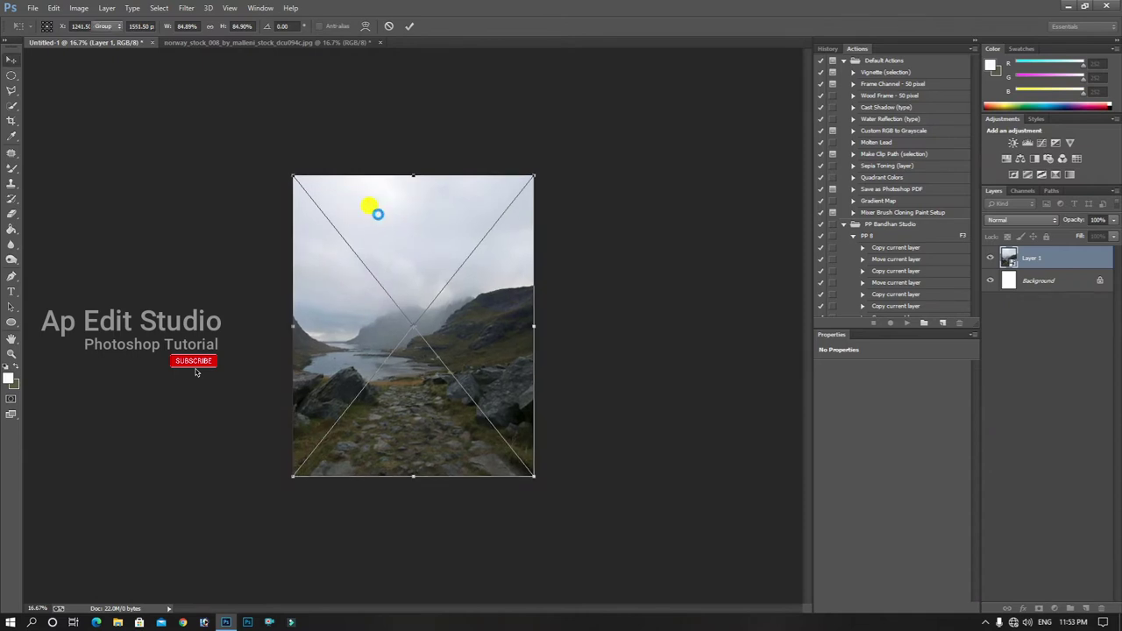
pyautogui.press('Return')
pyautogui.press('Left')
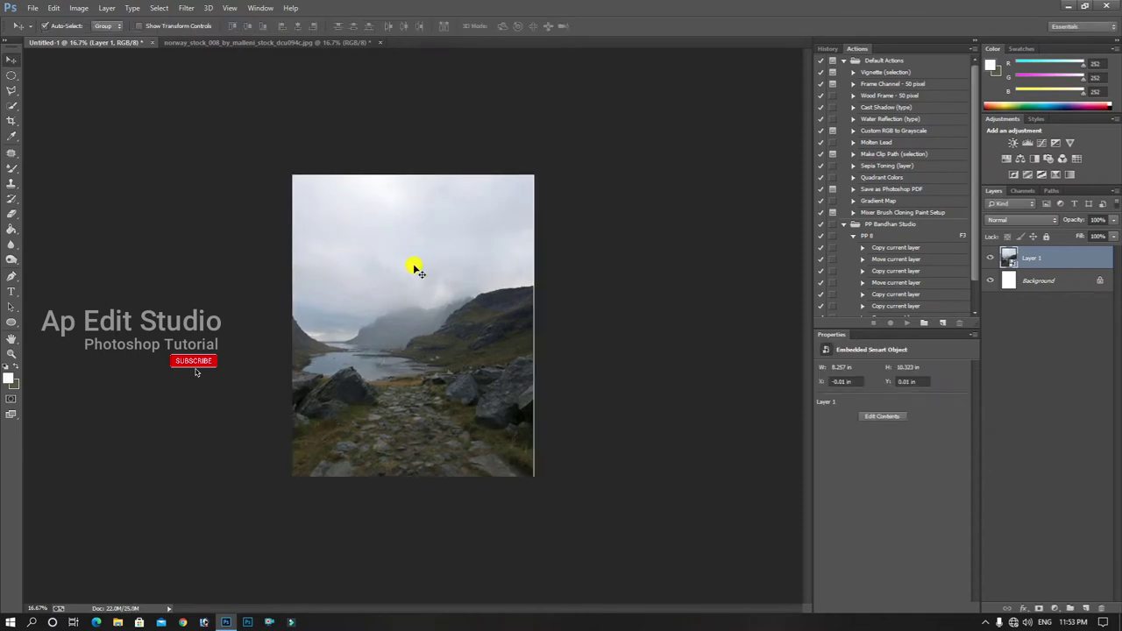
pyautogui.hotkey('ctrl', 't')
pyautogui.moveTo(528, 173); pyautogui.dragTo(529, 168)
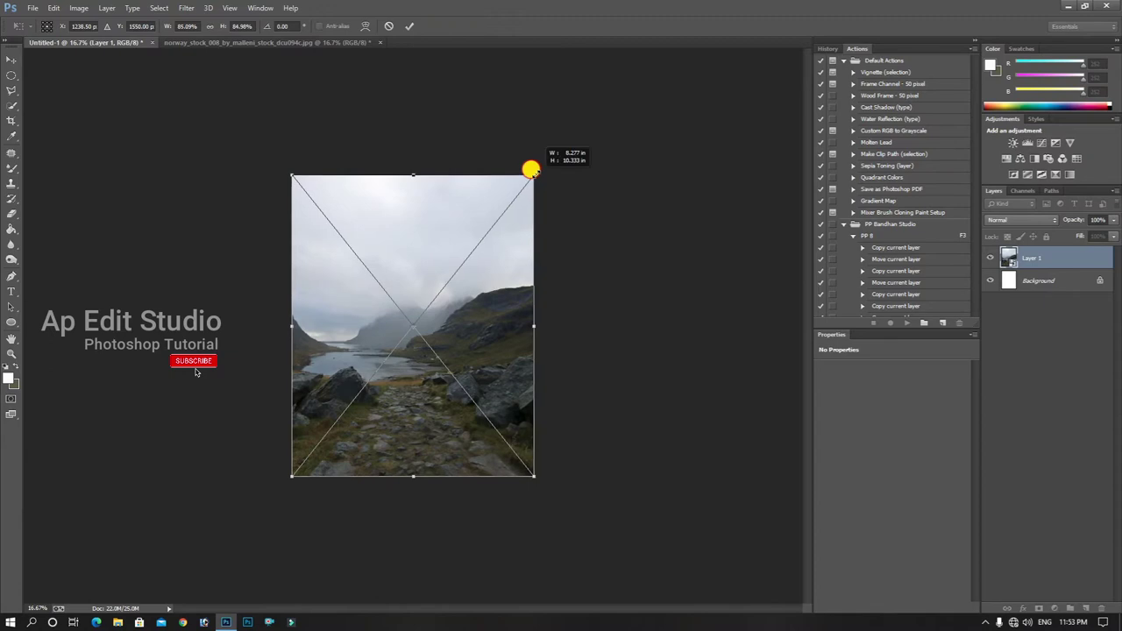
pyautogui.doubleClick(503, 233)
# - Flip the landscape layer horizontally
pyautogui.rightClick(1056, 263)
pyautogui.hotkey('ctrl', 't')
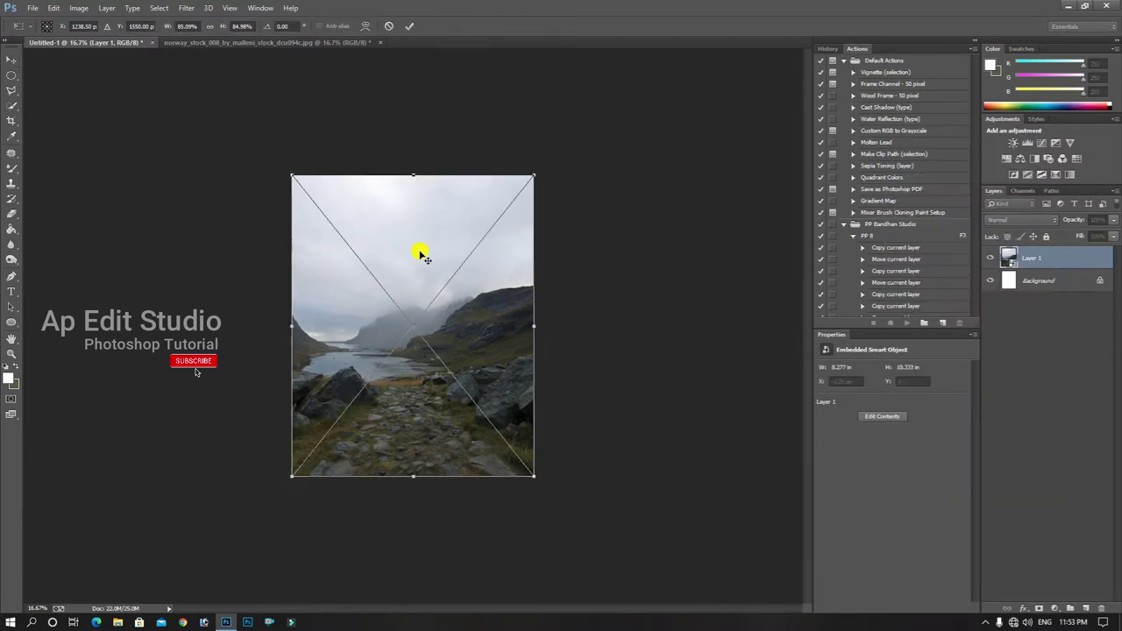
pyautogui.rightClick(417, 252)
pyautogui.click(460, 412)
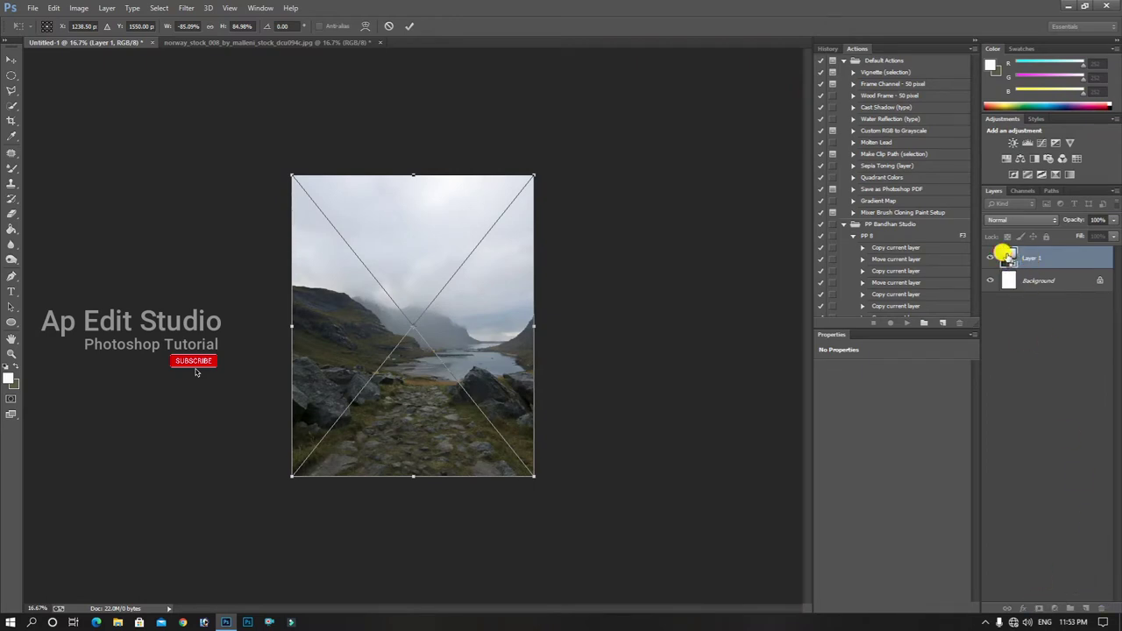
pyautogui.press('Return')
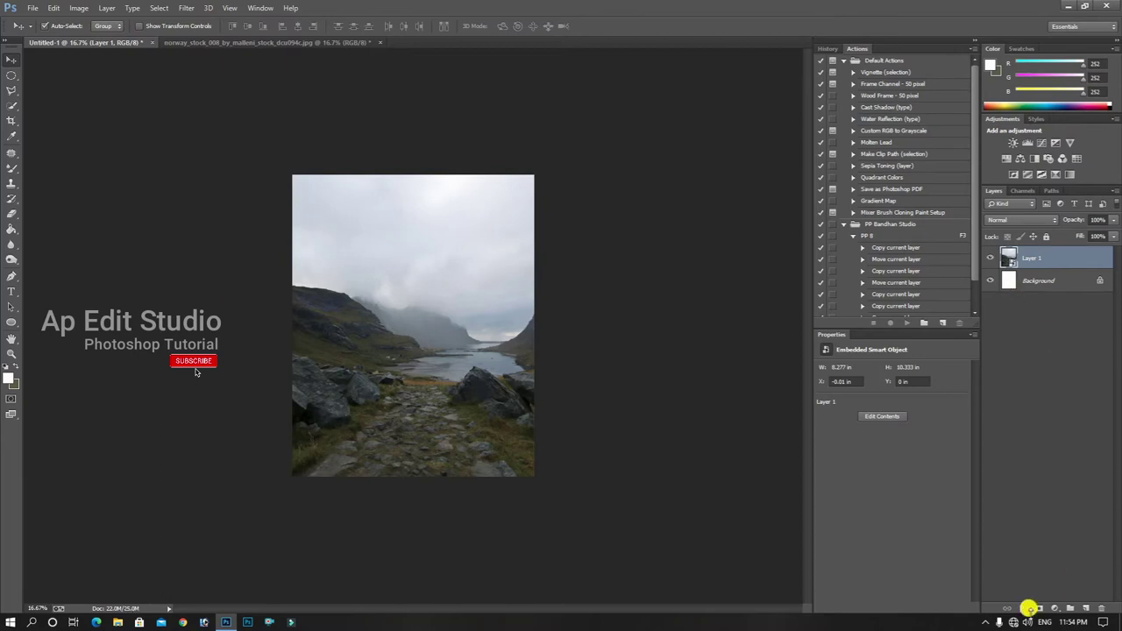
# - Add a layer mask to the landscape layer and select the sky down to the mountain ridge with the Quick Selection tool
pyautogui.click(1037, 607)
pyautogui.click(13, 107)
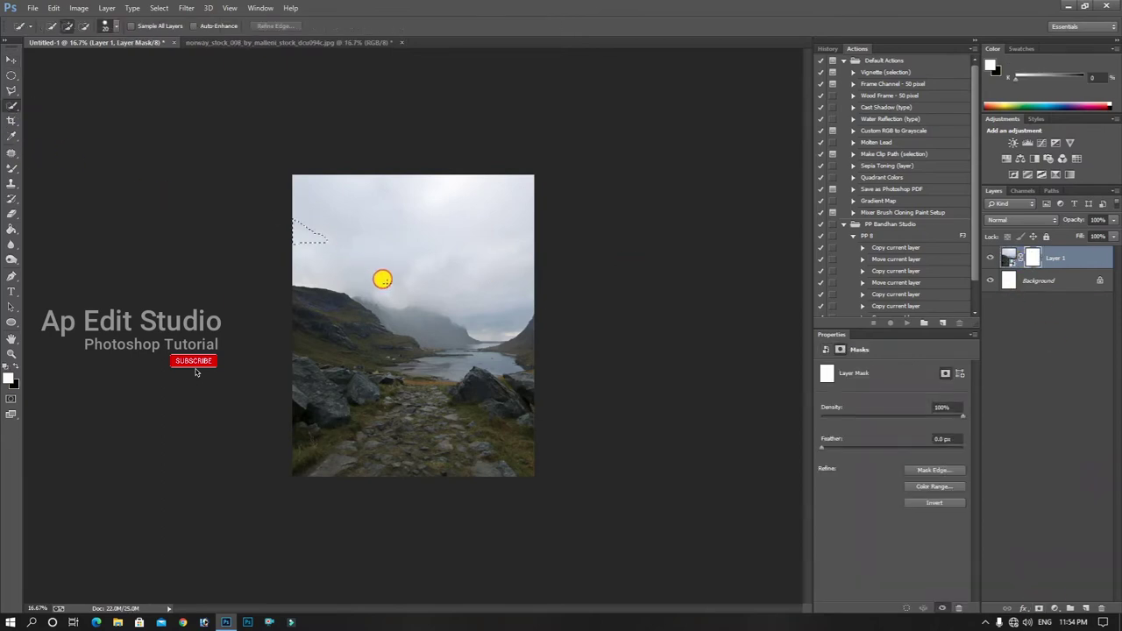
pyautogui.moveTo(476, 275)
pyautogui.mouseDown()
pyautogui.moveTo(445, 338)
pyautogui.moveTo(356, 309)
pyautogui.moveTo(345, 295)
pyautogui.moveTo(462, 334)
pyautogui.moveTo(385, 337)
pyautogui.mouseUp()
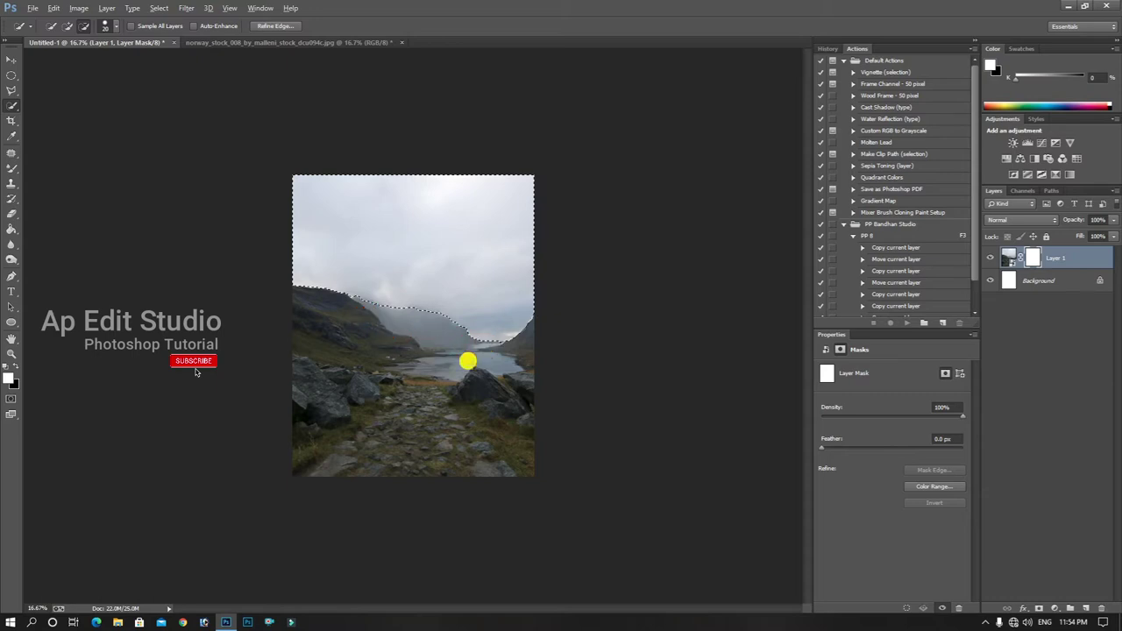
pyautogui.scroll(1, 432, 349)
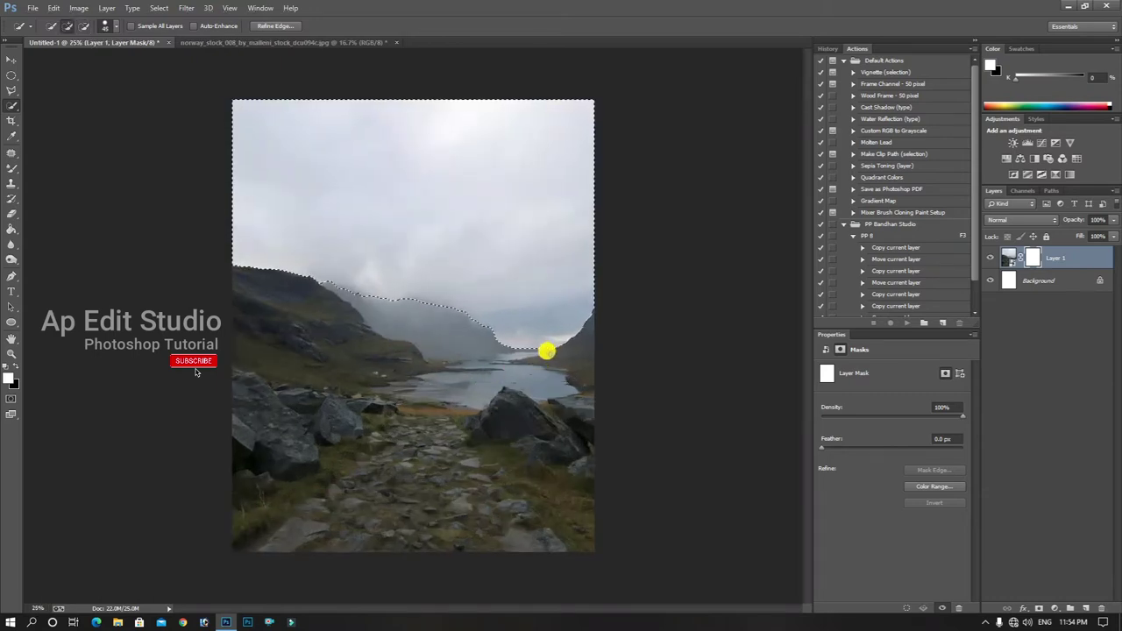
pyautogui.press('alt')
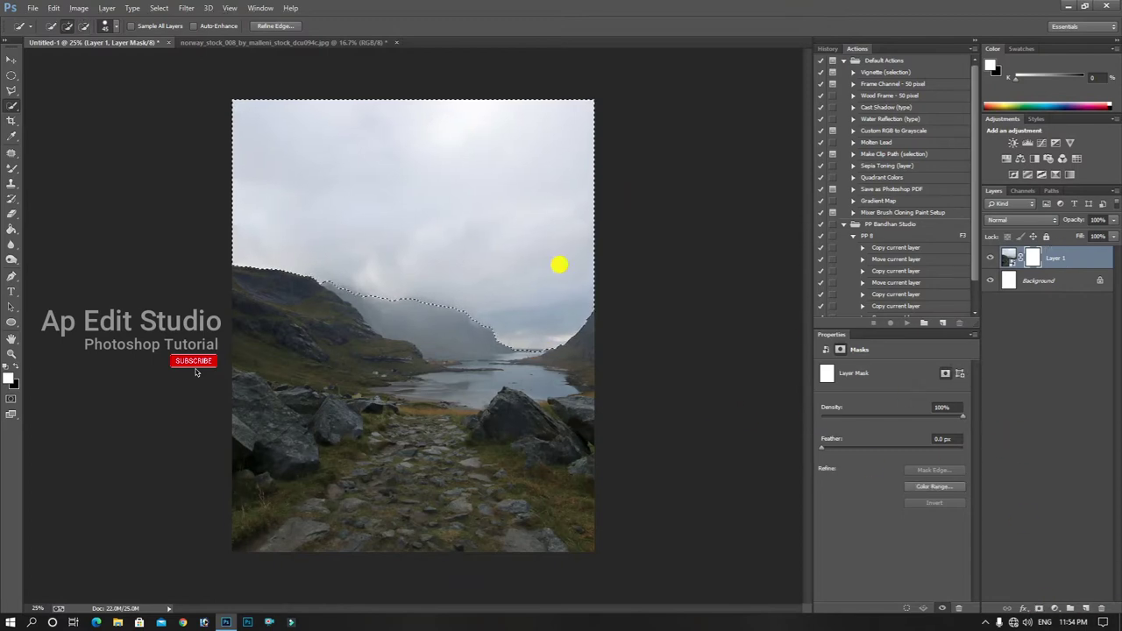
# - Feather the sky selection, clear it from the layer mask to hide the sky, and deselect
pyautogui.hotkey('shift', 'F6')
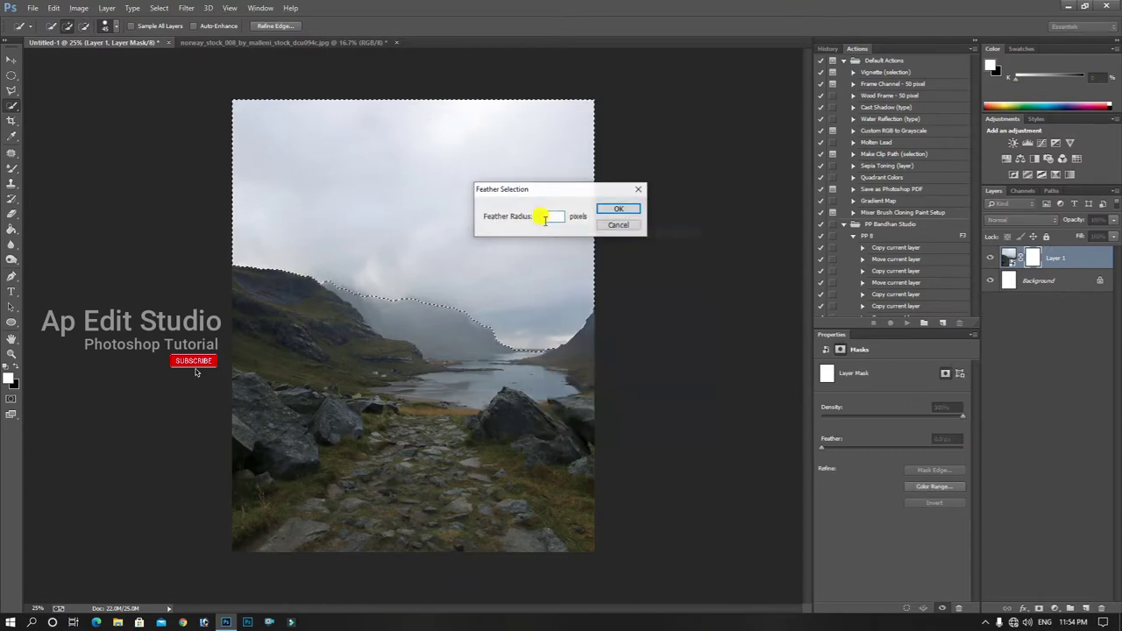
pyautogui.click(619, 210)
pyautogui.press('Delete')
pyautogui.hotkey('ctrl', 'd')
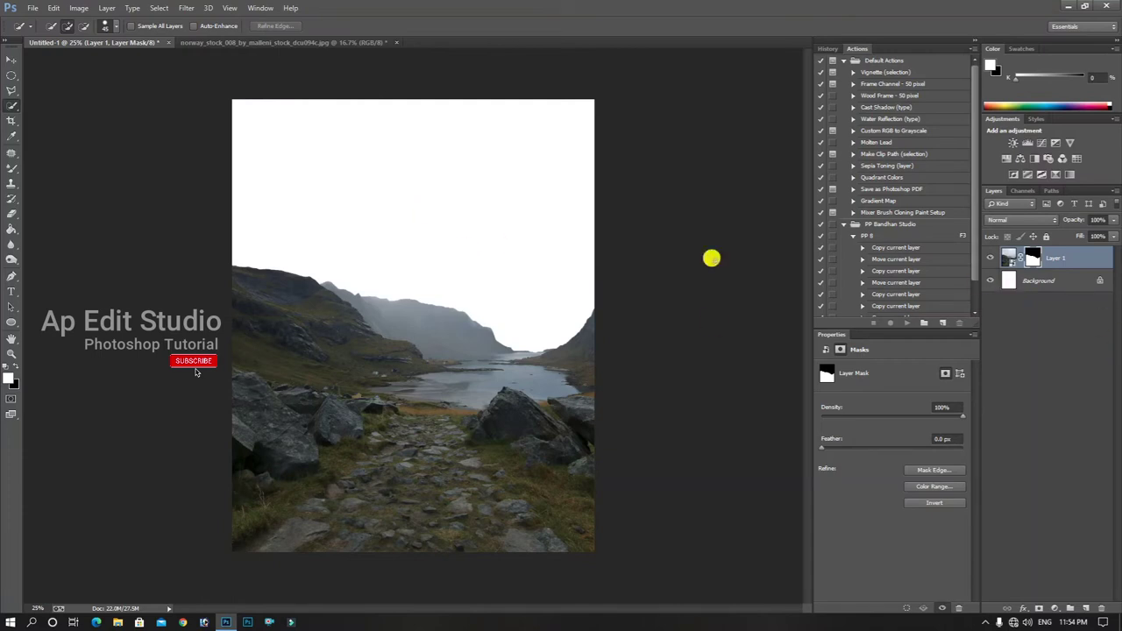
# - Open the behind_the_clouds_by_arca_stock_d20lyig photo and start a 4:5 crop on it
pyautogui.click(36, 9)
pyautogui.click(36, 31)
pyautogui.doubleClick(468, 101)
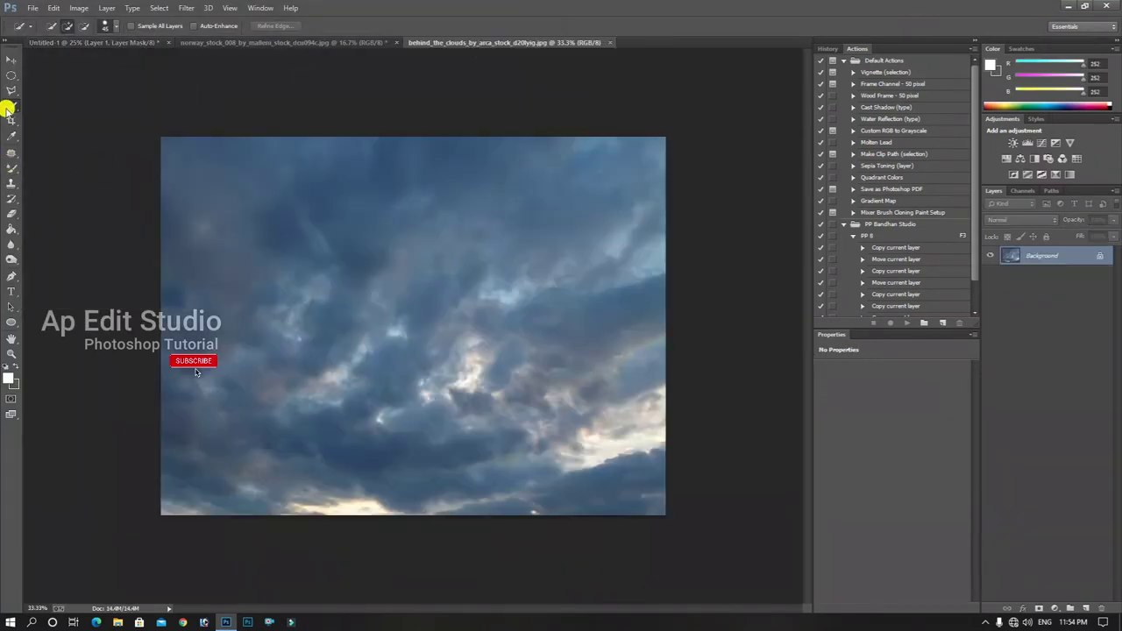
pyautogui.click(13, 120)
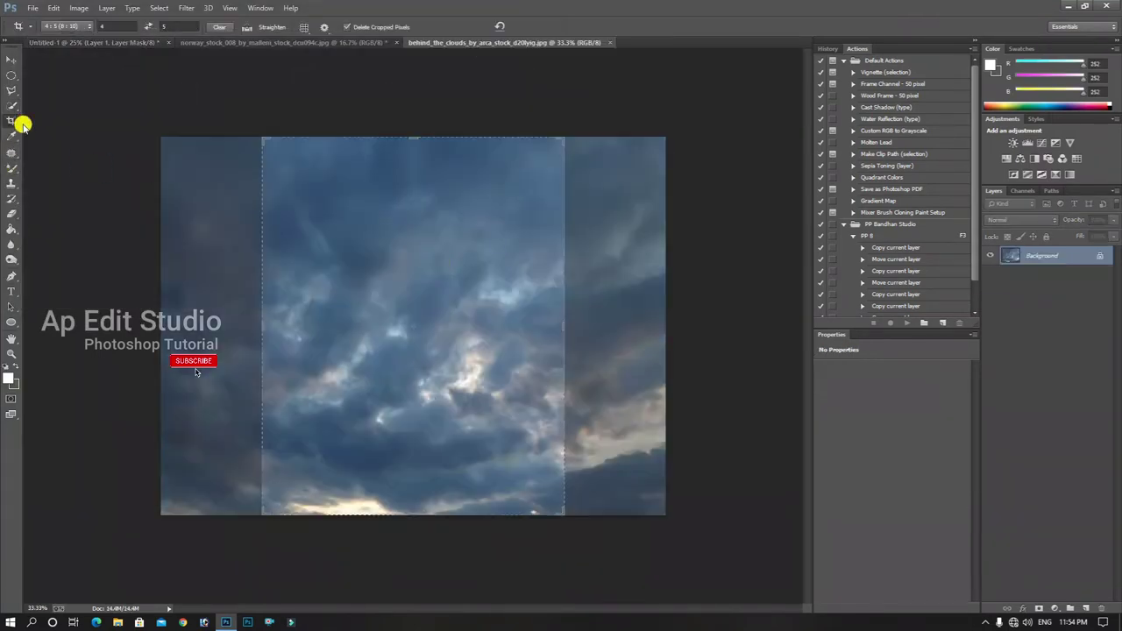
pyautogui.moveTo(447, 255); pyautogui.dragTo(477, 255)
pyautogui.rightClick(477, 255)
pyautogui.click(498, 25)
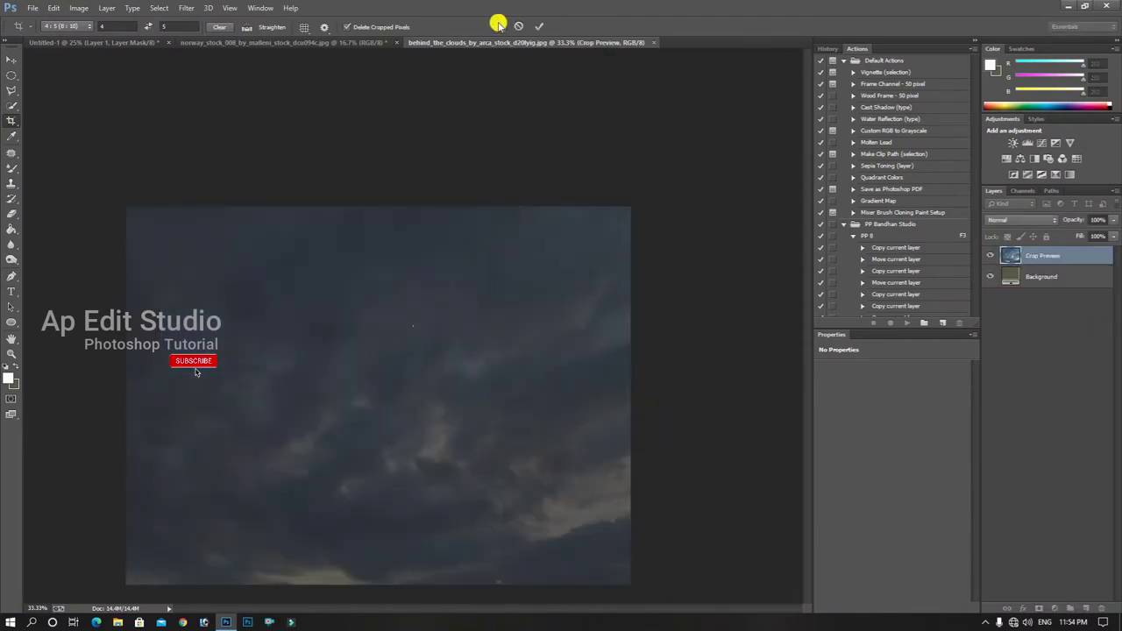
pyautogui.click(499, 26)
# - Crop the cloud photo to the 4:5 ratio and place it in Untitled-1 beneath the masked landscape layer
pyautogui.rightClick(473, 237)
pyautogui.click(509, 374)
pyautogui.moveTo(509, 328); pyautogui.dragTo(465, 253)
pyautogui.press('Return')
pyautogui.press('v')
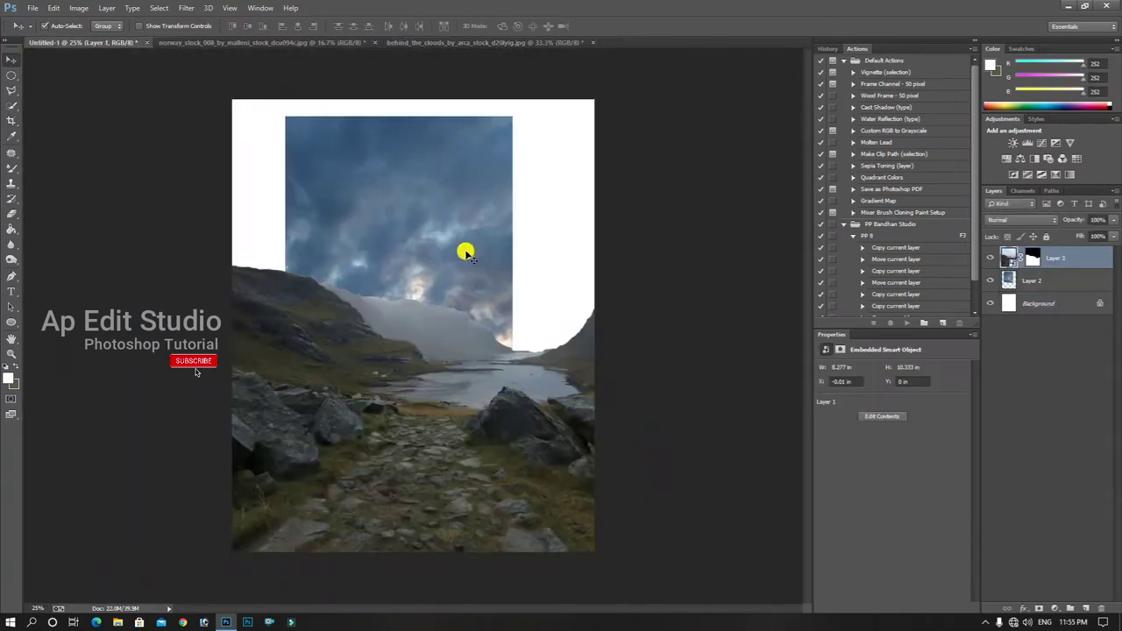
# - Enlarge the cloud layer to about 180% and move it up so it fills the sky area behind the mountains
pyautogui.hotkey('ctrl', 't')
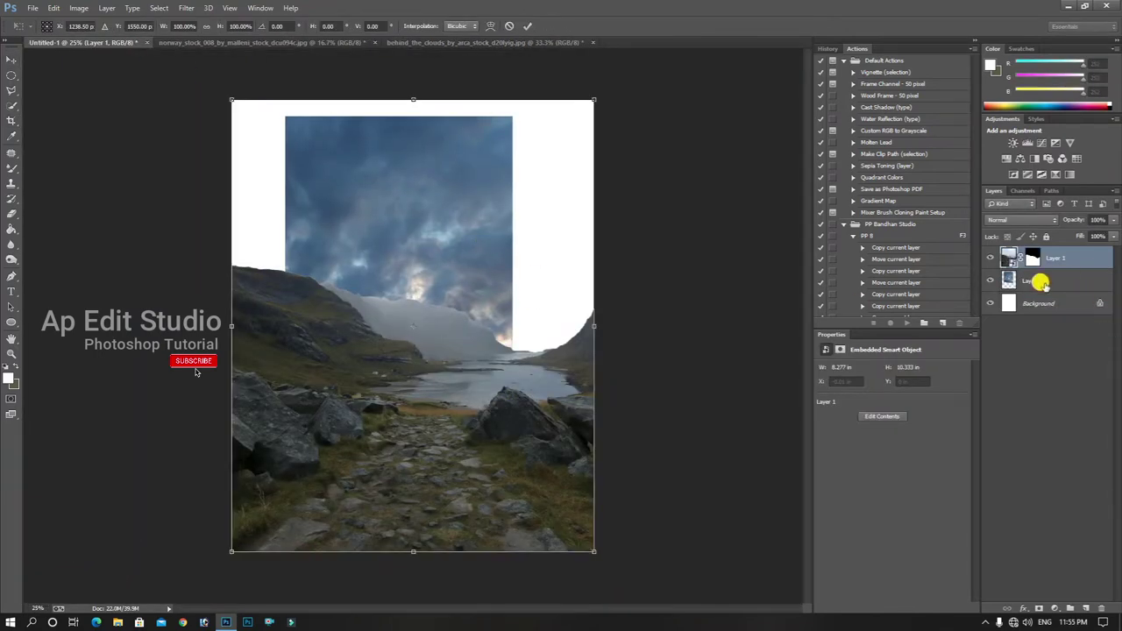
pyautogui.press('Return')
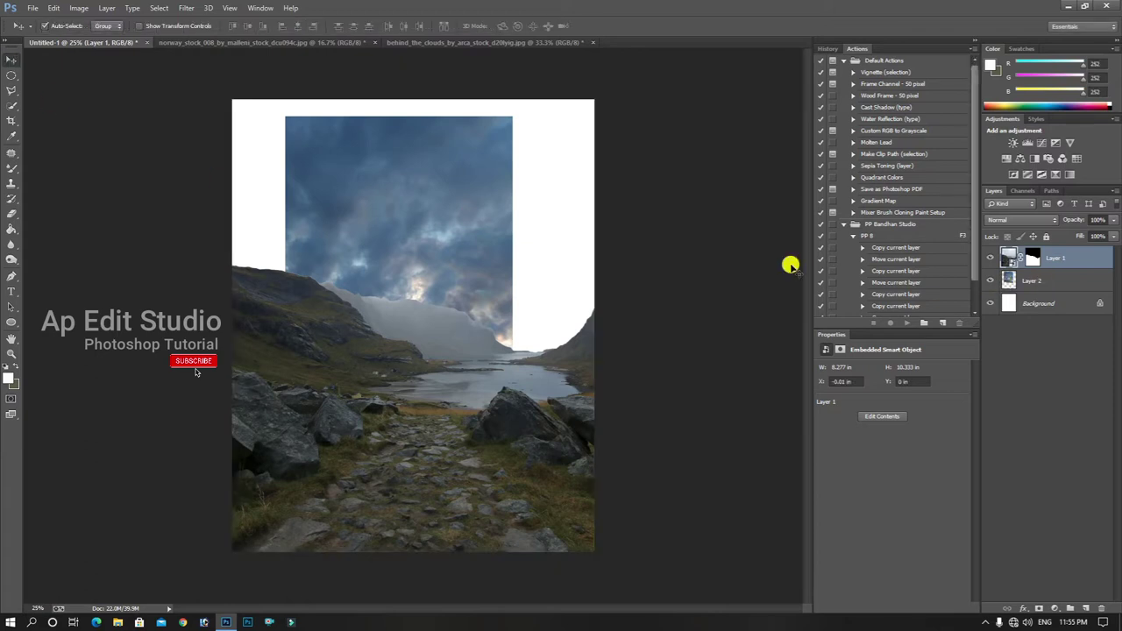
pyautogui.click(1034, 280)
pyautogui.click(45, 9)
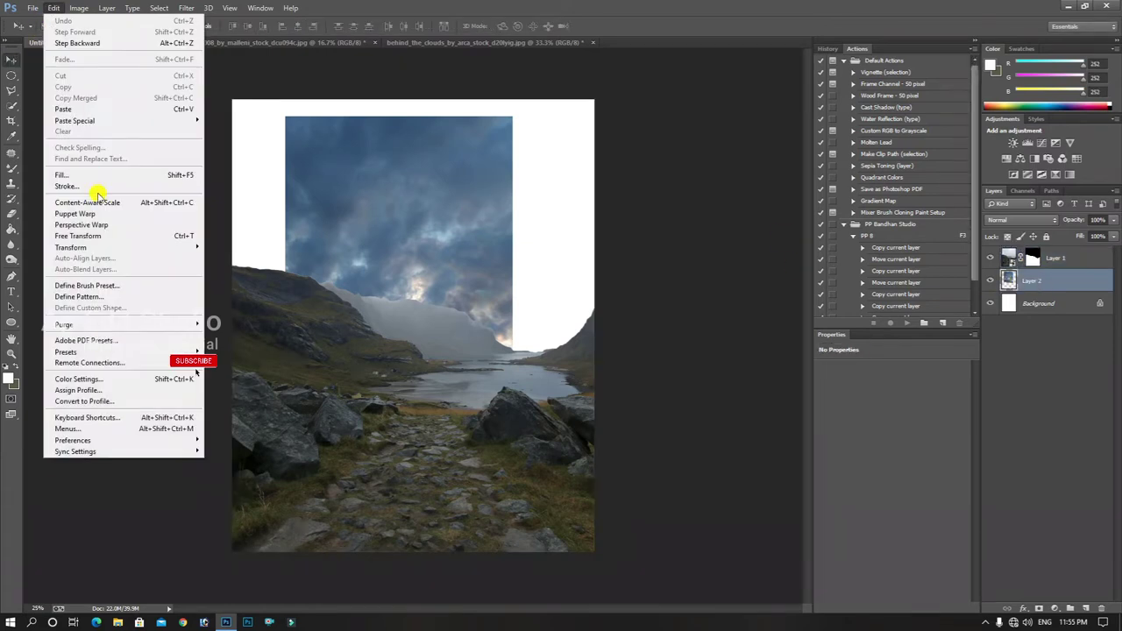
pyautogui.click(101, 235)
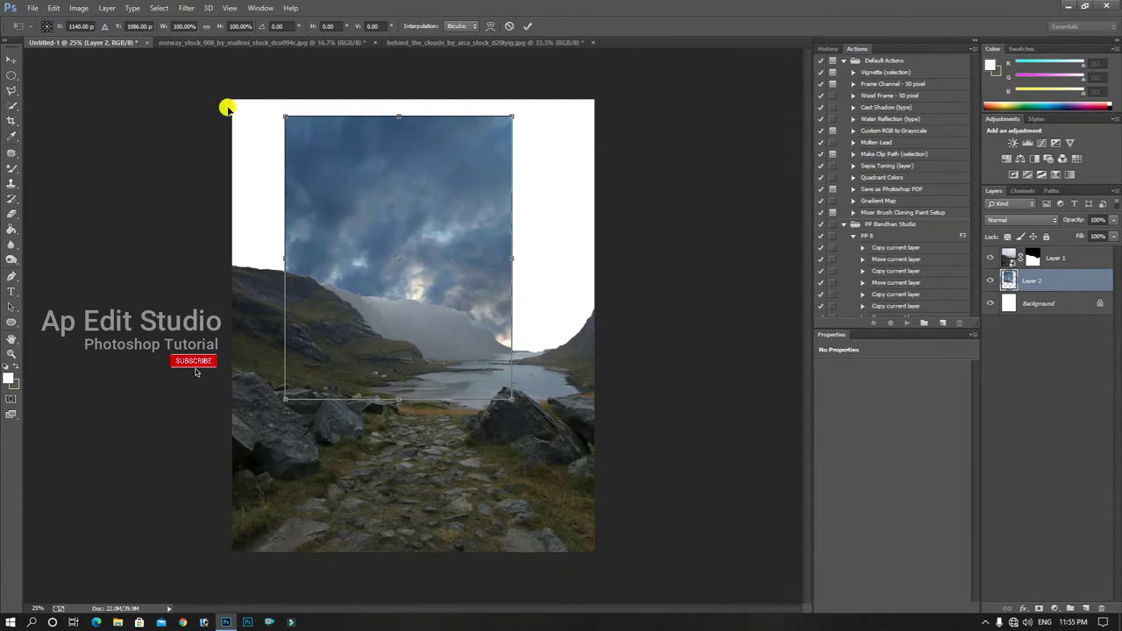
pyautogui.moveTo(505, 113); pyautogui.dragTo(619, 62)
pyautogui.moveTo(456, 210)
pyautogui.mouseDown()
pyautogui.moveTo(503, 192)
pyautogui.moveTo(463, 195)
pyautogui.mouseUp()
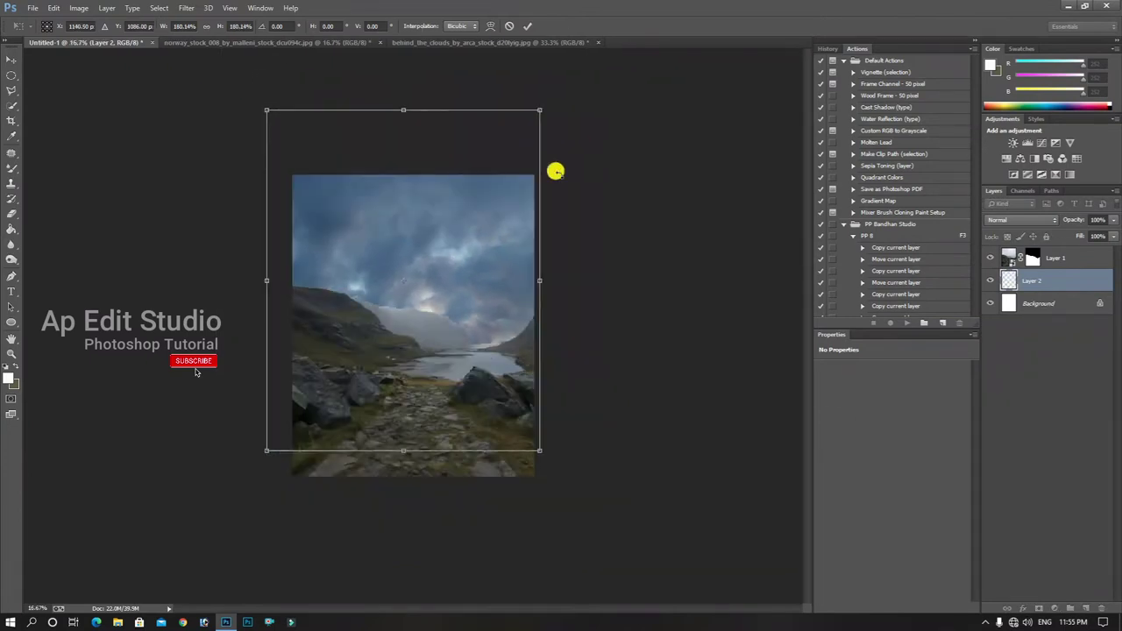
pyautogui.moveTo(484, 227)
pyautogui.mouseDown()
pyautogui.moveTo(494, 172)
pyautogui.moveTo(483, 226)
pyautogui.moveTo(491, 208)
pyautogui.mouseUp()
pyautogui.press('Return')
# - Move the landscape layer down on the canvas so more of the cloudy sky shows
pyautogui.click(1054, 257)
pyautogui.moveTo(484, 383); pyautogui.dragTo(488, 405)
pyautogui.click(1040, 283)
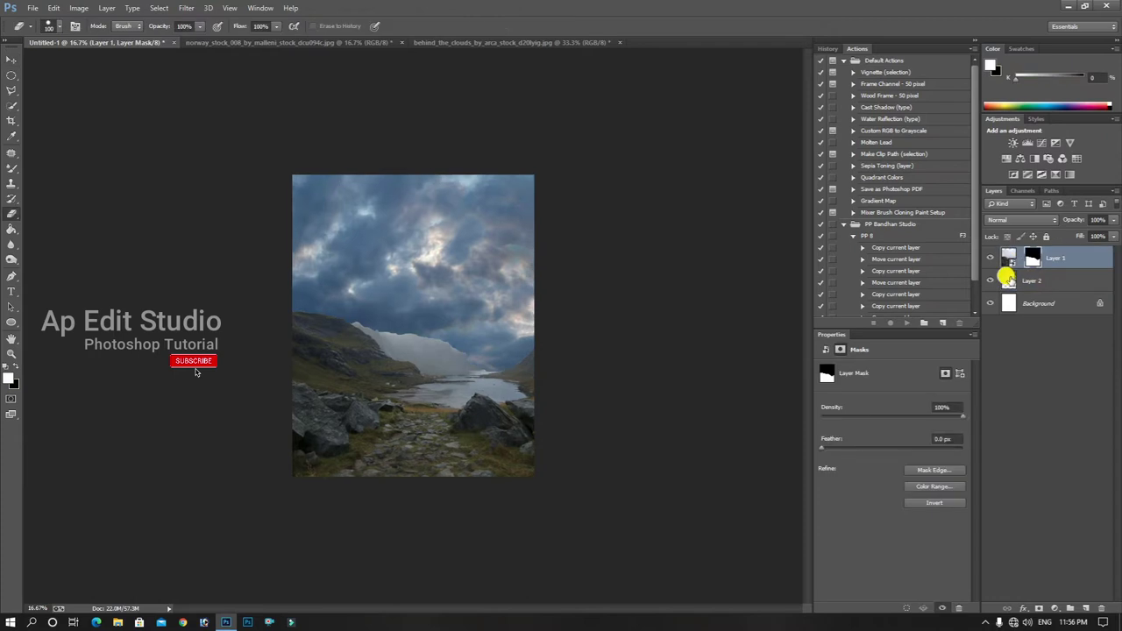
# - Convert the cloud layer to a smart object
pyautogui.click(1008, 279)
pyautogui.rightClick(1049, 273)
pyautogui.click(927, 220)
# - Clip a Vibrance adjustment layer to the cloud layer and set vibrance to -100 and saturation to -80
pyautogui.click(1052, 606)
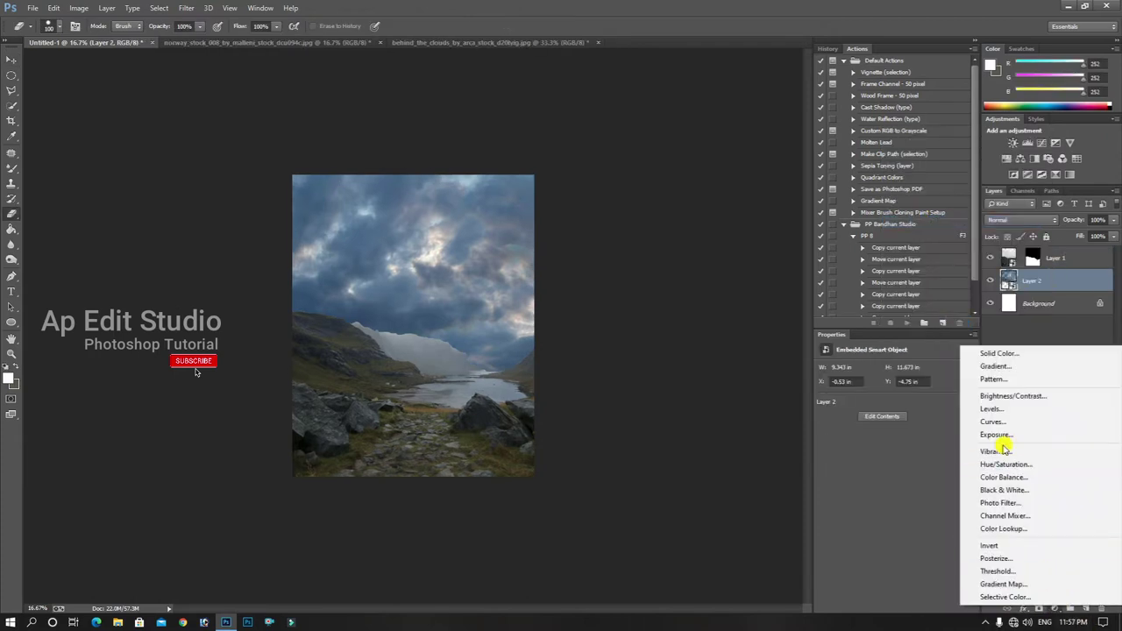
pyautogui.click(988, 459)
pyautogui.click(889, 607)
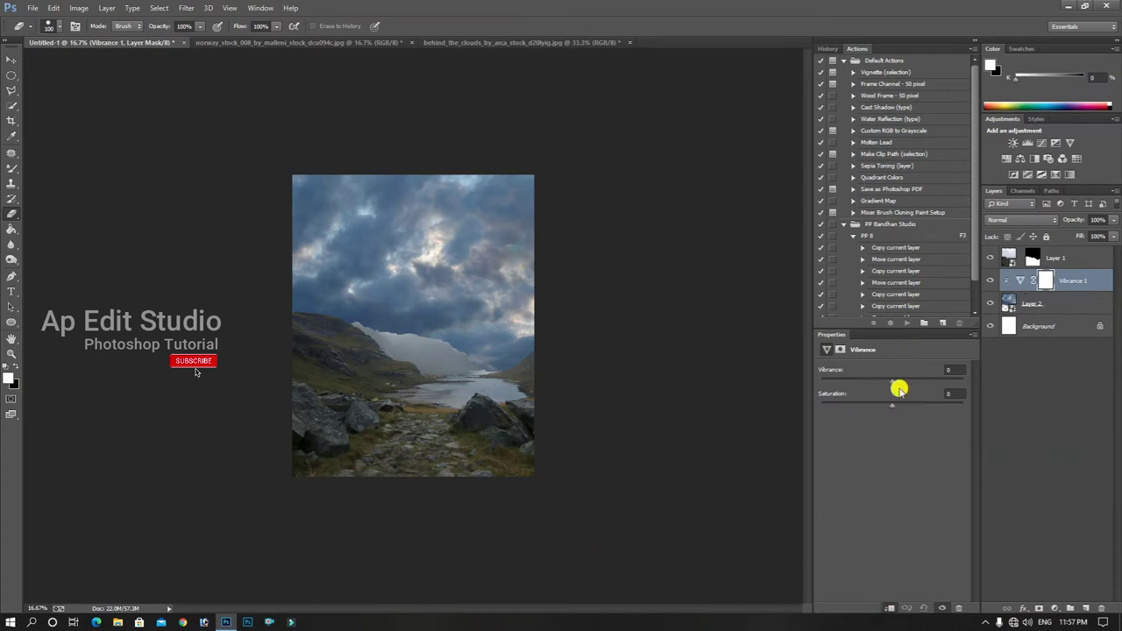
pyautogui.moveTo(853, 382); pyautogui.dragTo(751, 385)
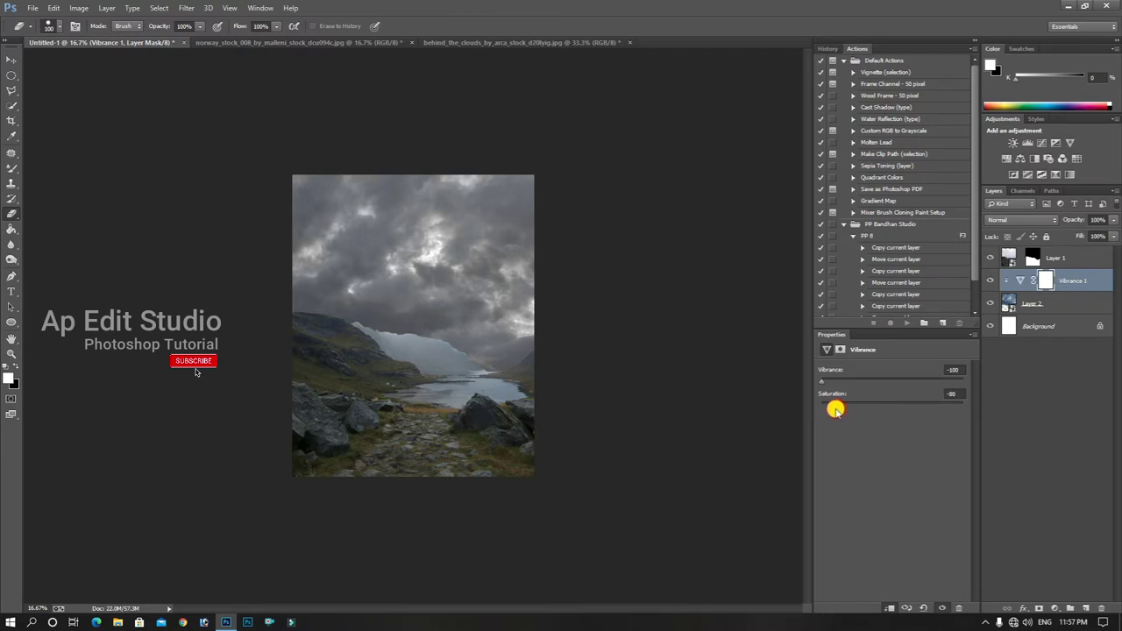
# - Add a new blank layer above the landscape layer
pyautogui.click(1001, 255)
pyautogui.press('w')
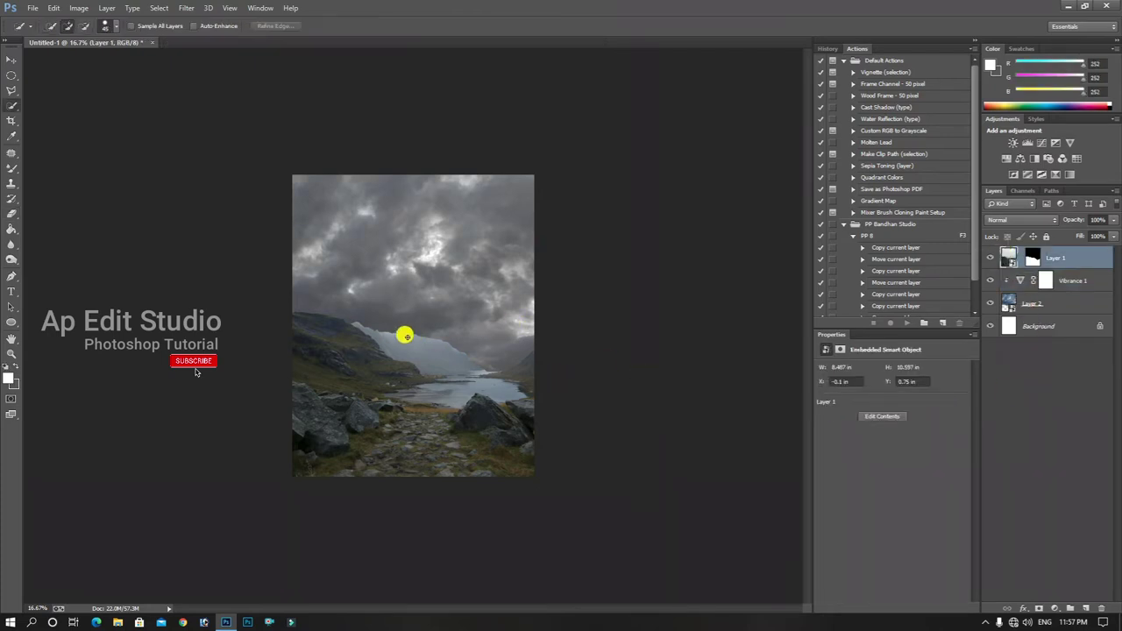
pyautogui.click(1085, 608)
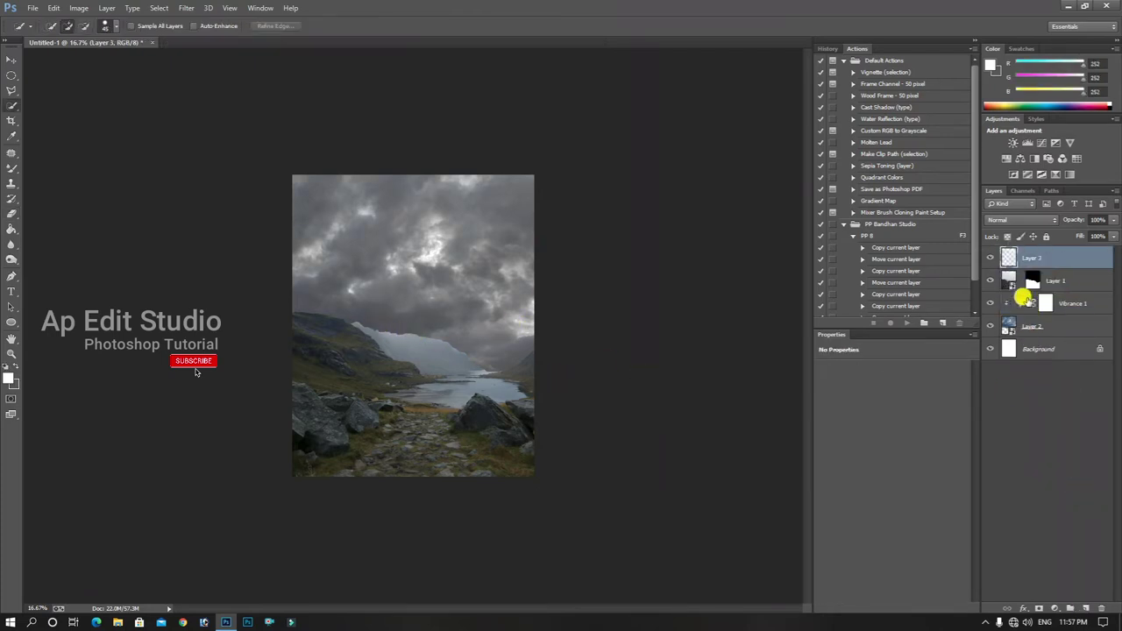
# - Set up the Brush tool with a soft round tip and near-white foreground colour #fcfcfc
pyautogui.moveTo(11, 167); pyautogui.dragTo(46, 175)
pyautogui.click(14, 381)
pyautogui.click(405, 160)
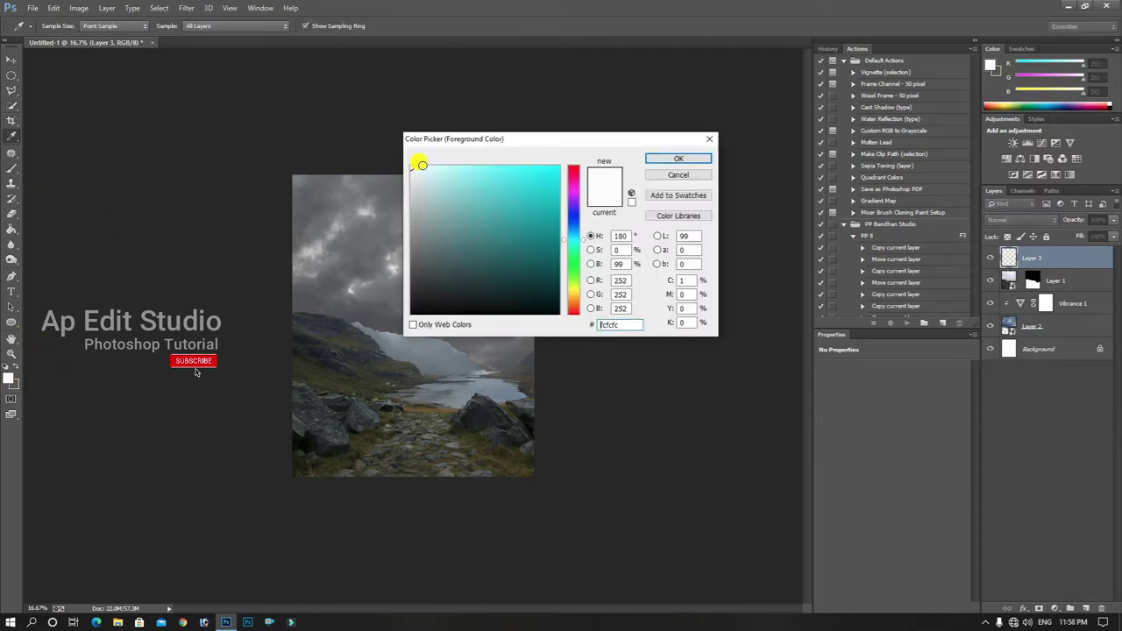
pyautogui.click(666, 155)
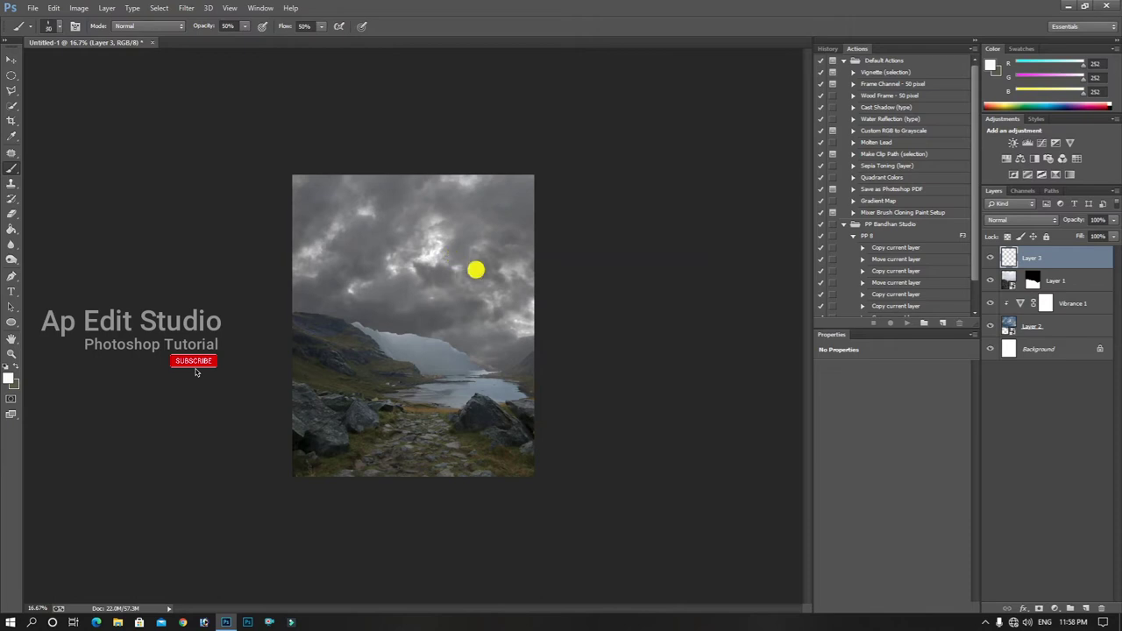
pyautogui.press(']')
pyautogui.rightClick(422, 243)
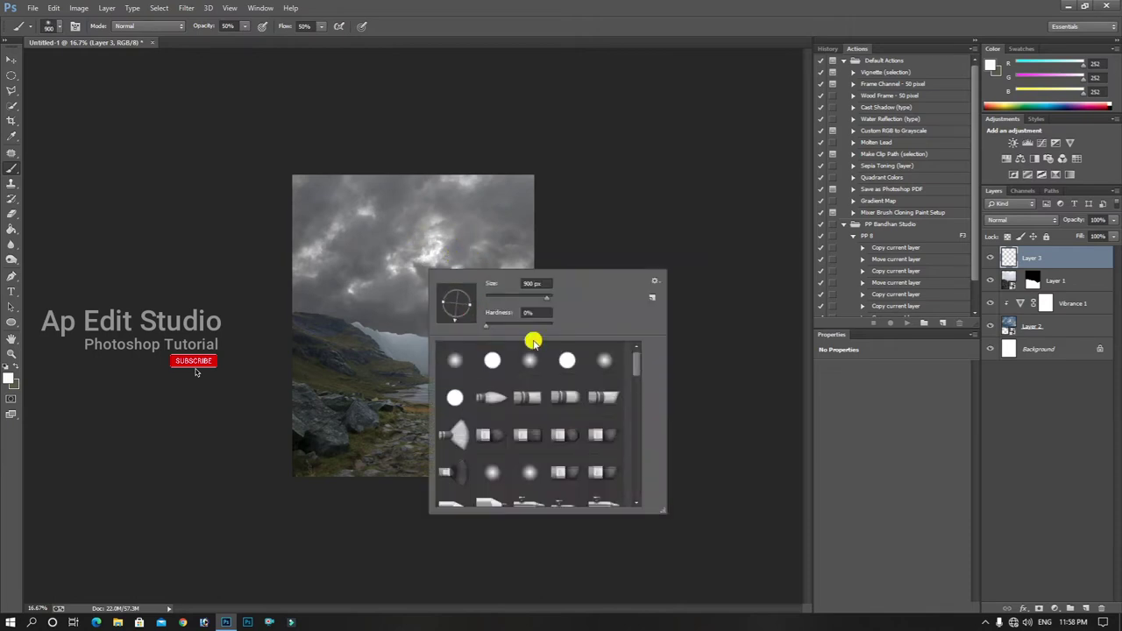
pyautogui.click(606, 364)
pyautogui.click(358, 242)
pyautogui.press(']')
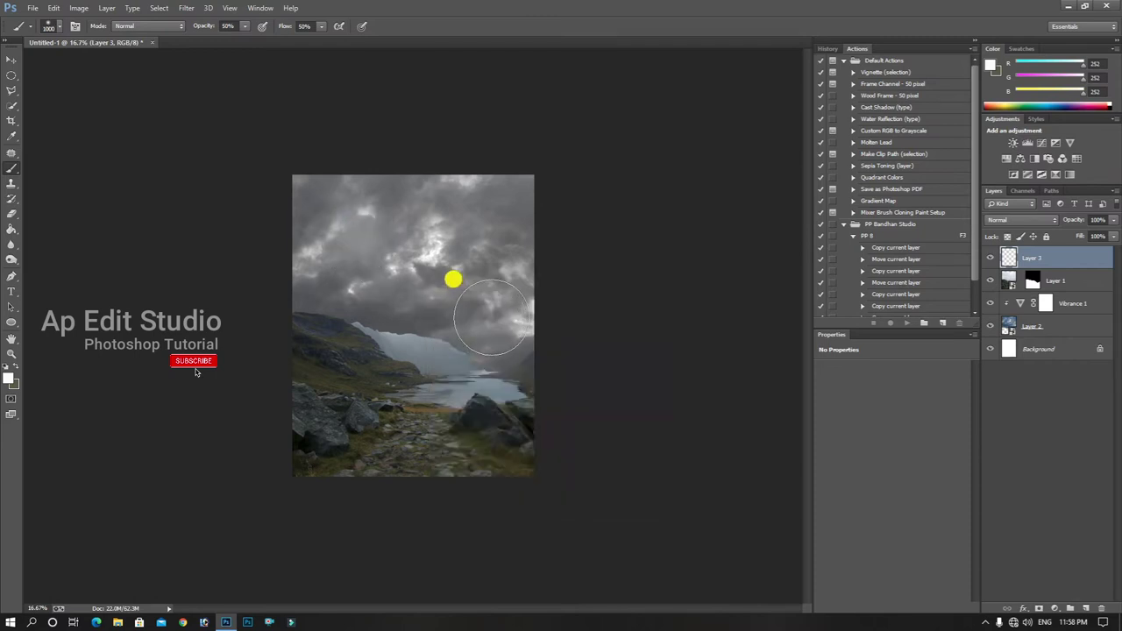
pyautogui.hotkey('ctrl', 'z')
# - Paint a large soft near-white glow in the sky above the lake with brush opacity and flow at 100%
pyautogui.moveTo(283, 26); pyautogui.dragTo(465, 43)
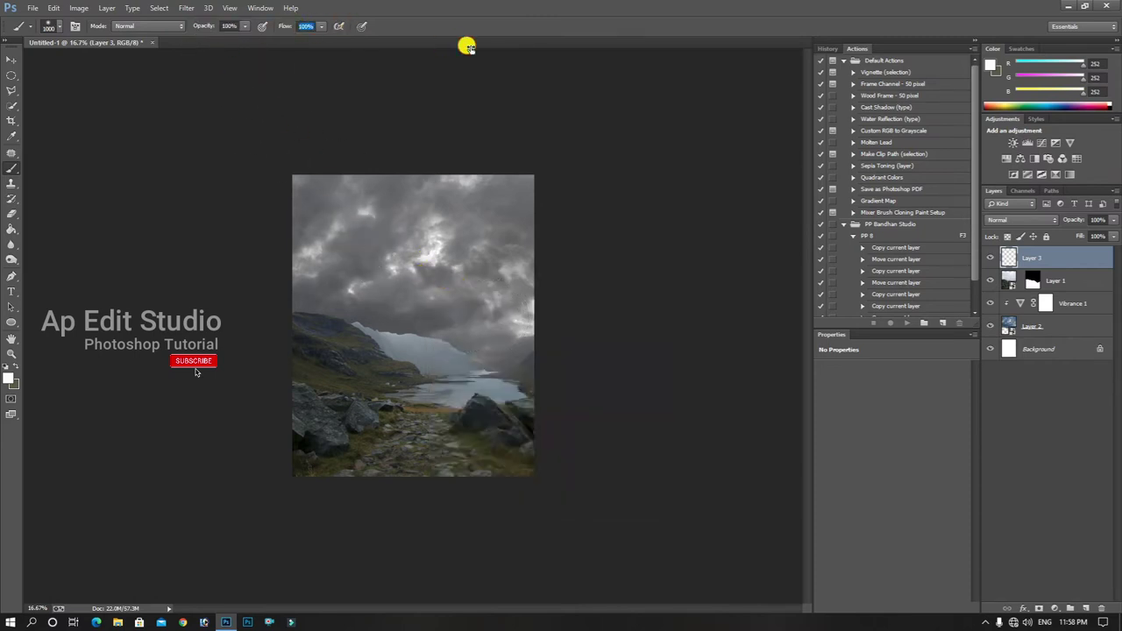
pyautogui.press(']')
pyautogui.press(']')
pyautogui.press(']')
pyautogui.press(']')
pyautogui.press(']')
pyautogui.press(']')
pyautogui.press(']')
pyautogui.press(']')
pyautogui.press(']')
pyautogui.press(']')
pyautogui.press(']')
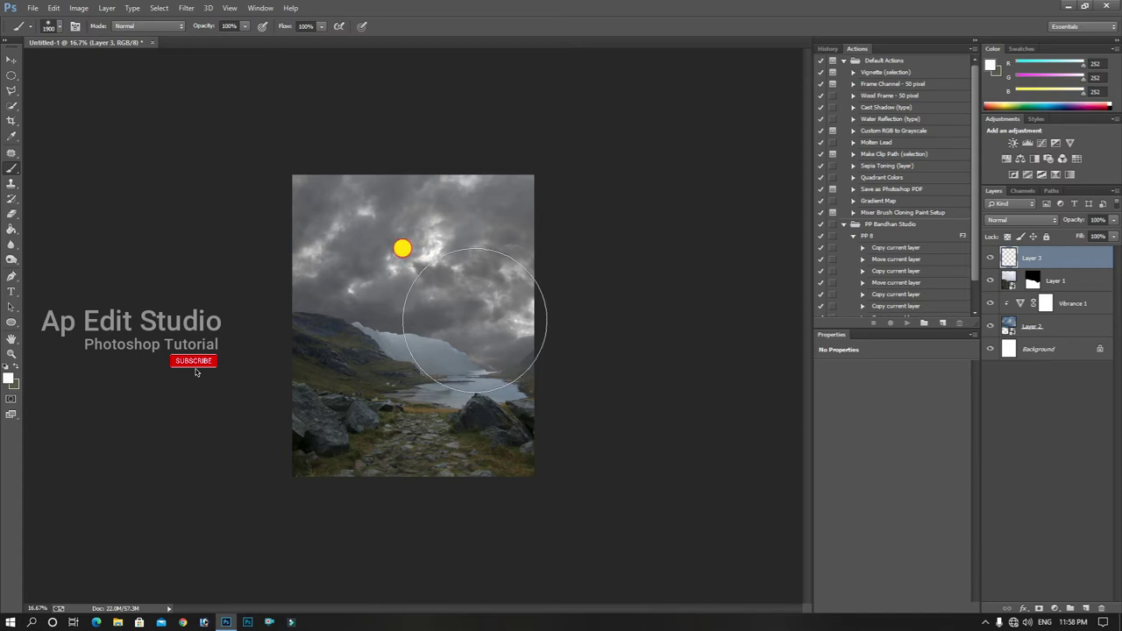
pyautogui.click(476, 321)
pyautogui.click(477, 274)
# - Move the painted glow slightly down toward the lake's horizon
pyautogui.click(10, 58)
pyautogui.moveTo(462, 304); pyautogui.dragTo(466, 326)
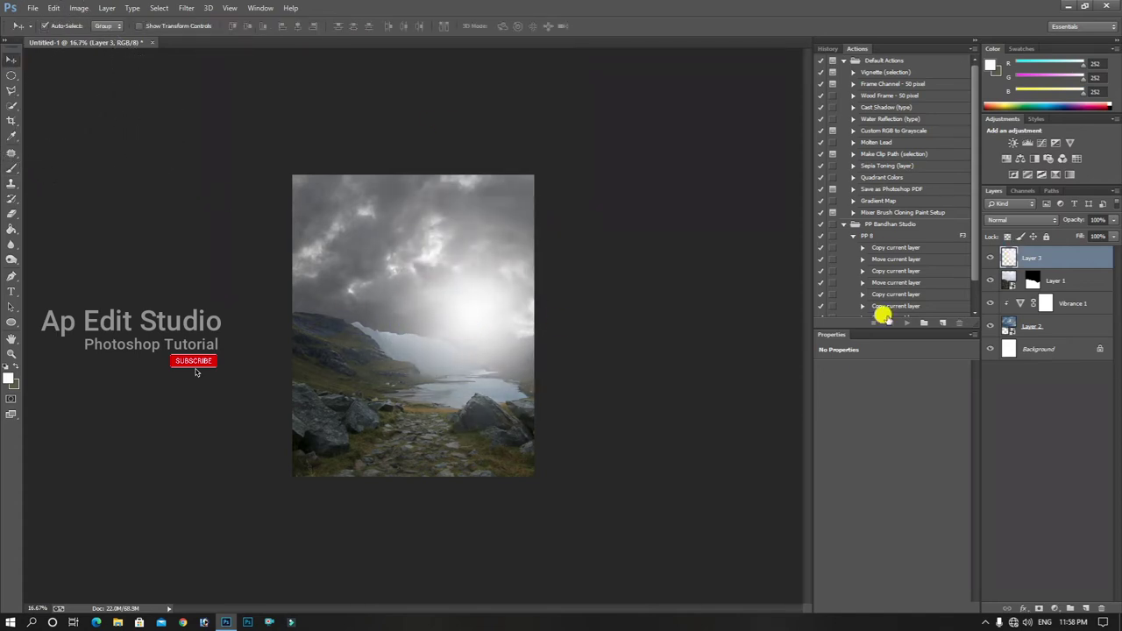
pyautogui.click(1055, 608)
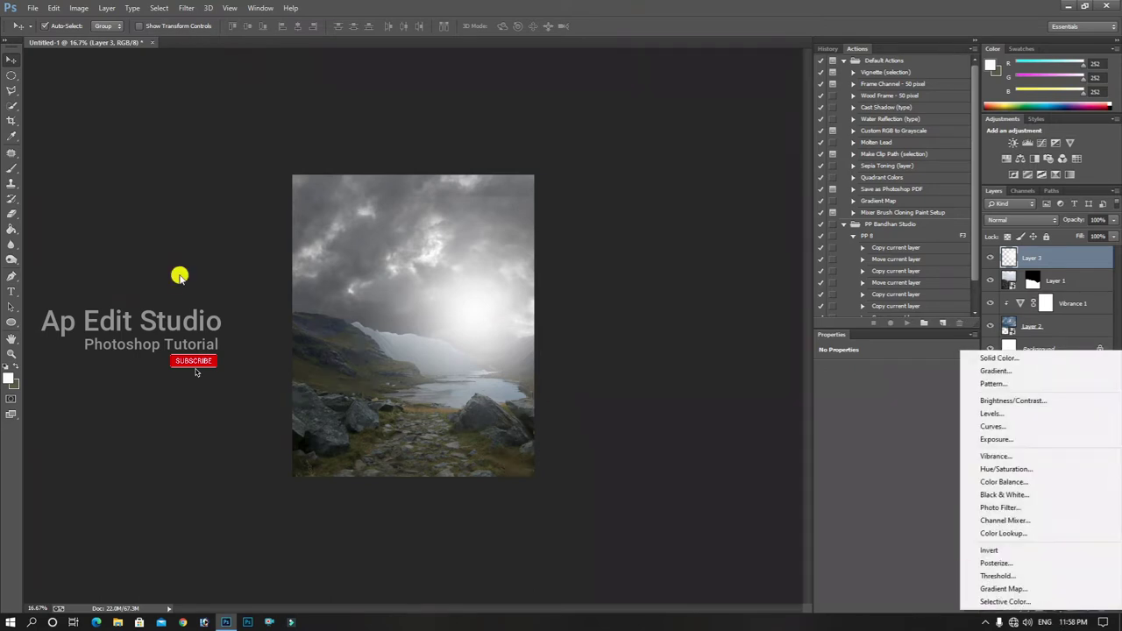
pyautogui.click(914, 420)
# - Add a layer mask to the glow layer and choose a soft round tip for the Eraser
pyautogui.click(1038, 607)
pyautogui.click(8, 212)
pyautogui.rightClick(400, 272)
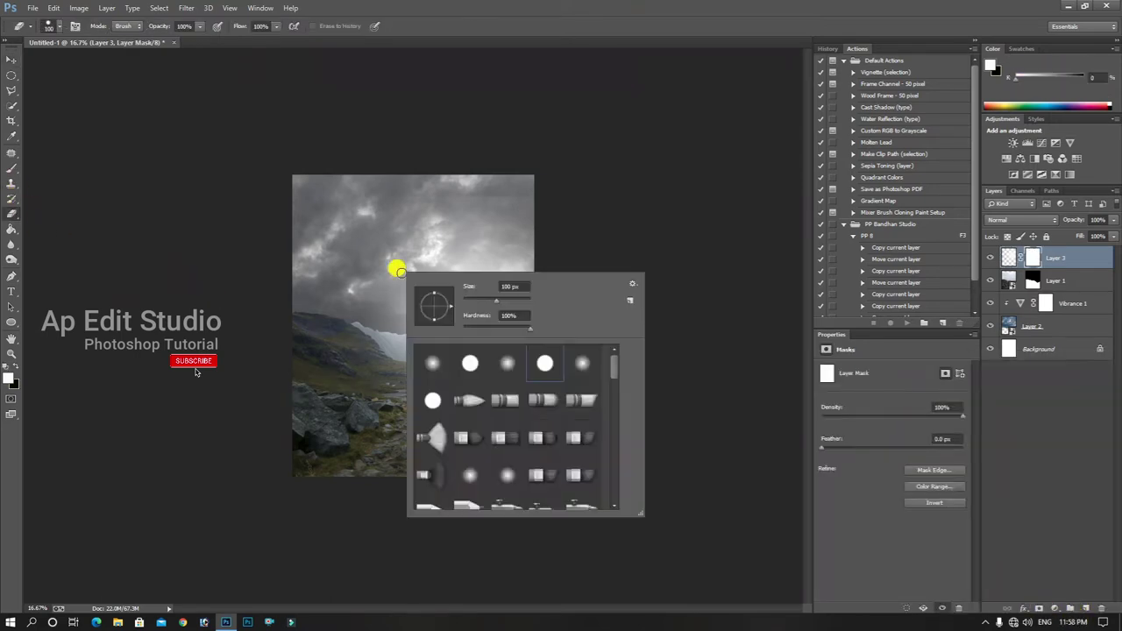
pyautogui.click(578, 363)
pyautogui.click(217, 180)
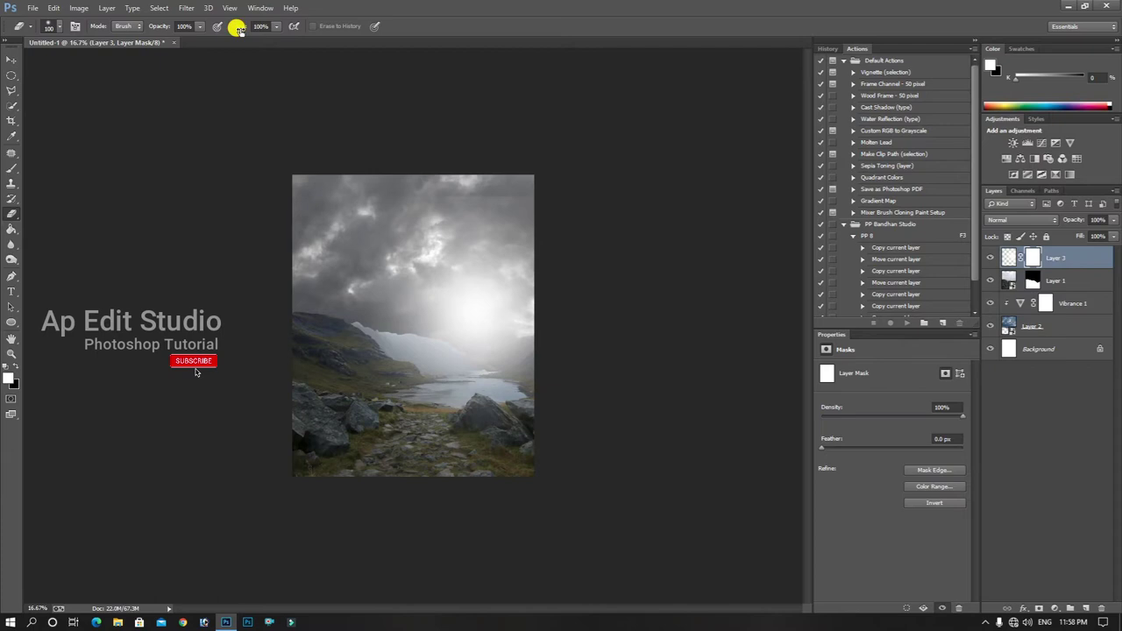
# - Mask out the glow along the canvas's upper edge with a 600 px eraser at 84% flow
pyautogui.moveTo(232, 31); pyautogui.dragTo(248, 32)
pyautogui.press(']')
pyautogui.press(']')
pyautogui.press(']')
pyautogui.press(']')
pyautogui.press(']')
pyautogui.press(']')
pyautogui.press(']')
pyautogui.press(']')
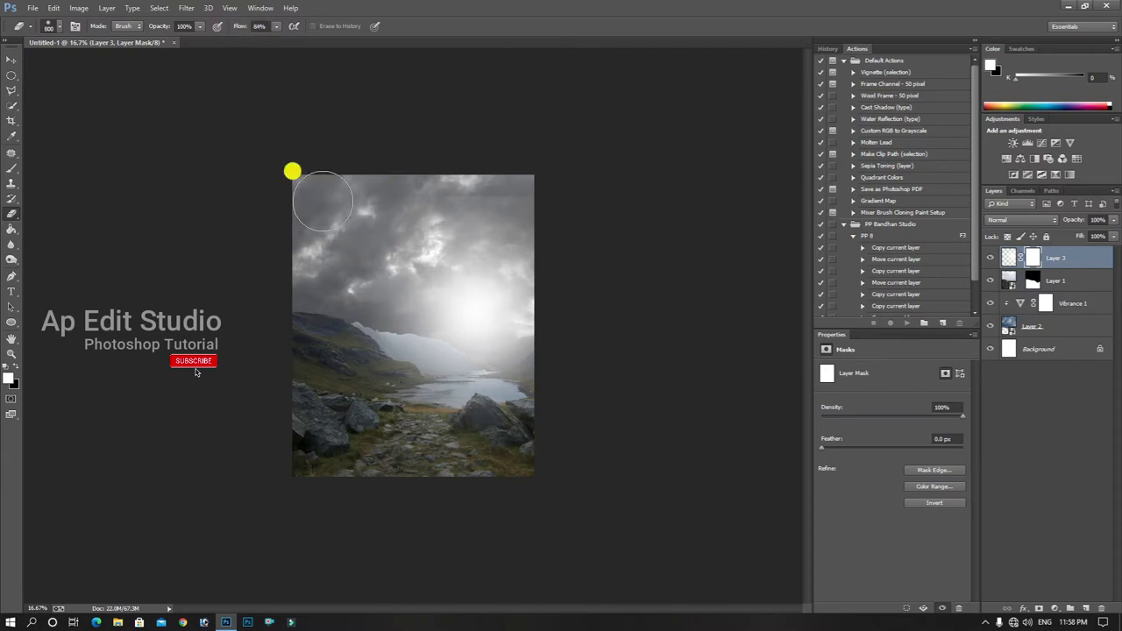
pyautogui.press('[')
pyautogui.moveTo(326, 197); pyautogui.dragTo(494, 193)
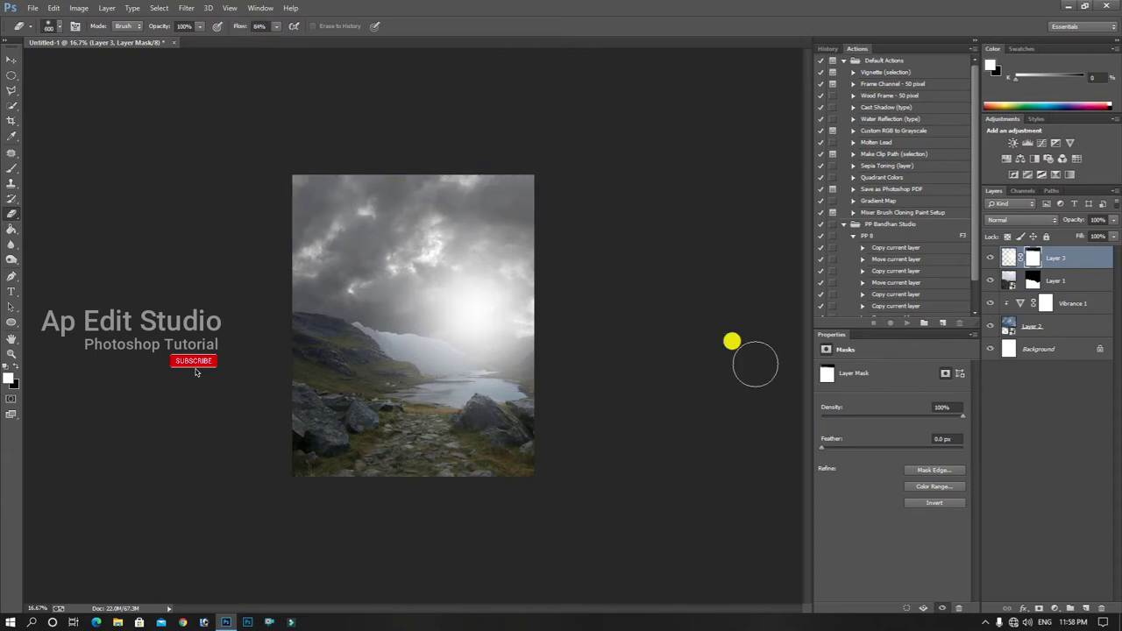
# - Clip a Hue/Saturation adjustment to the glow layer with hue -180, saturation -25 and lightness +12
pyautogui.click(1055, 608)
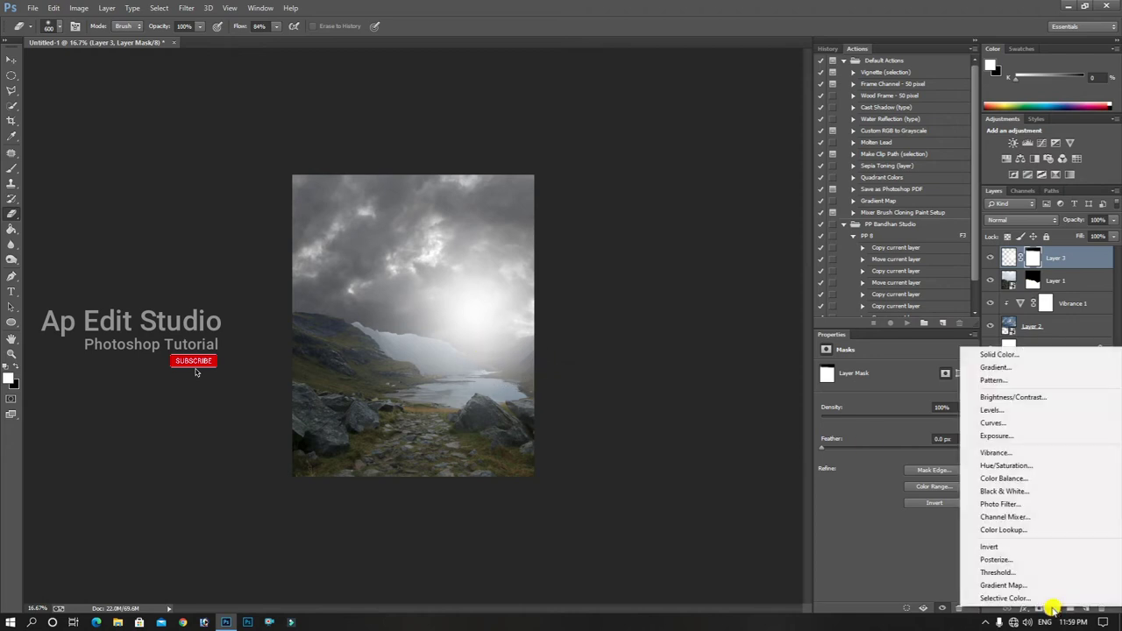
pyautogui.click(1009, 465)
pyautogui.moveTo(891, 411); pyautogui.dragTo(778, 389)
pyautogui.click(888, 607)
pyautogui.moveTo(889, 437); pyautogui.dragTo(901, 460)
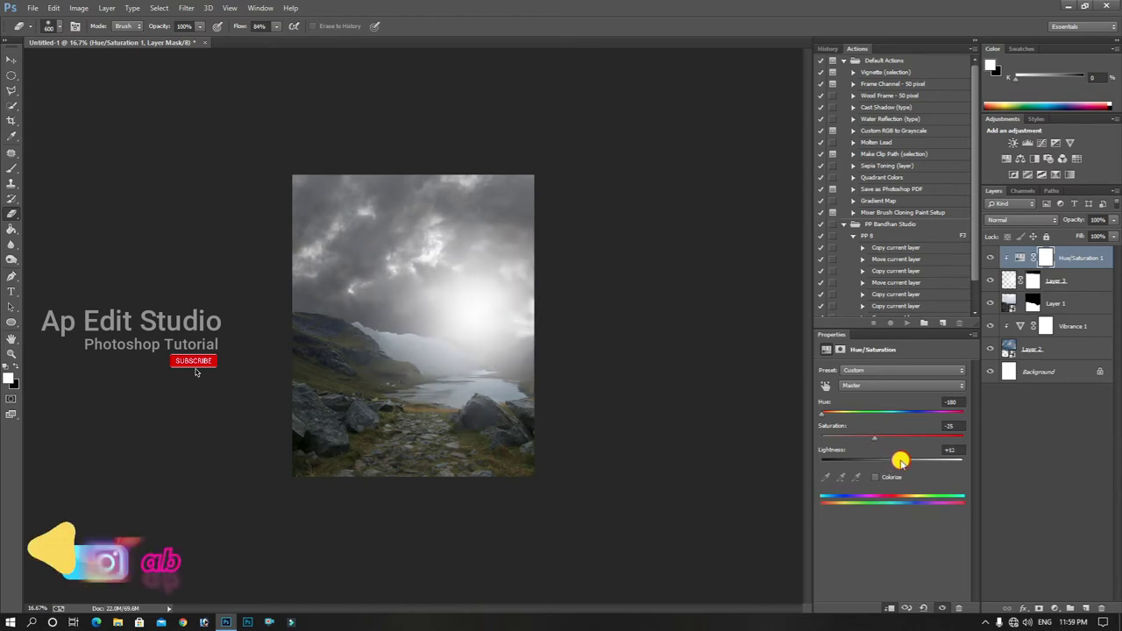
pyautogui.click(1050, 575)
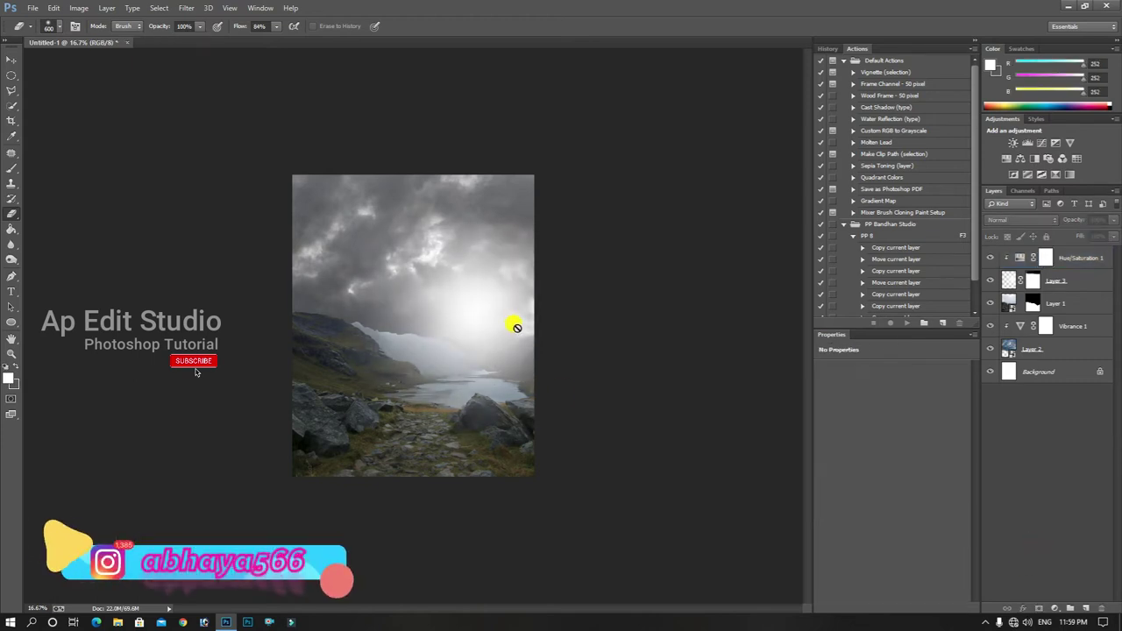
# - Open the image 45 from the Desktop and bring the cut-out man into the composite
pyautogui.click(33, 9)
pyautogui.click(44, 29)
pyautogui.click(187, 92)
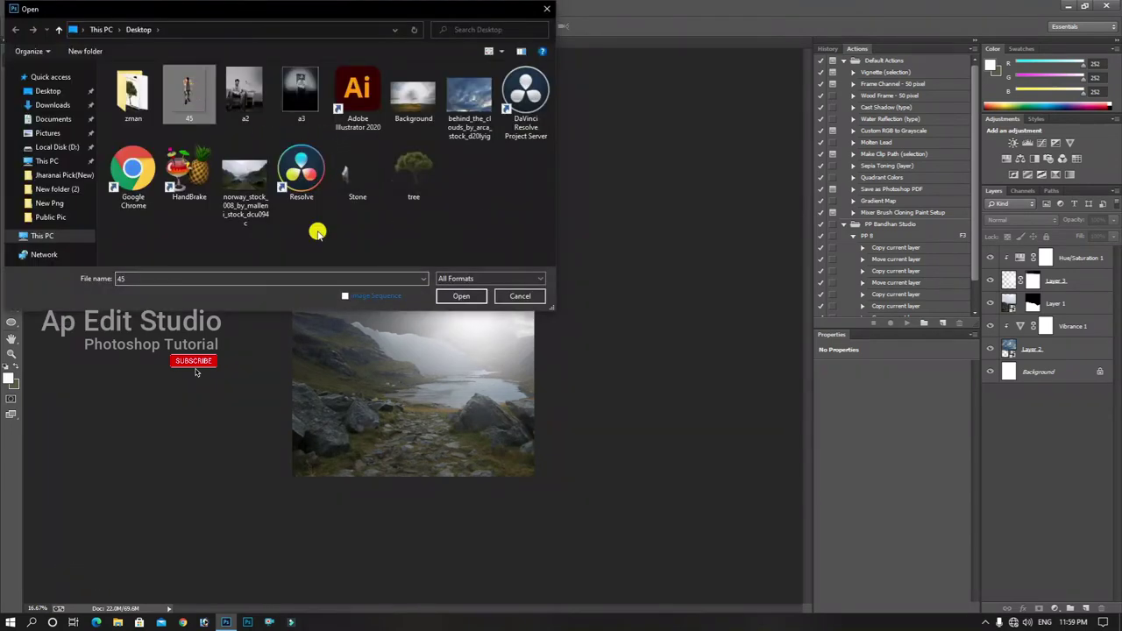
pyautogui.click(459, 295)
pyautogui.moveTo(529, 309); pyautogui.dragTo(400, 292)
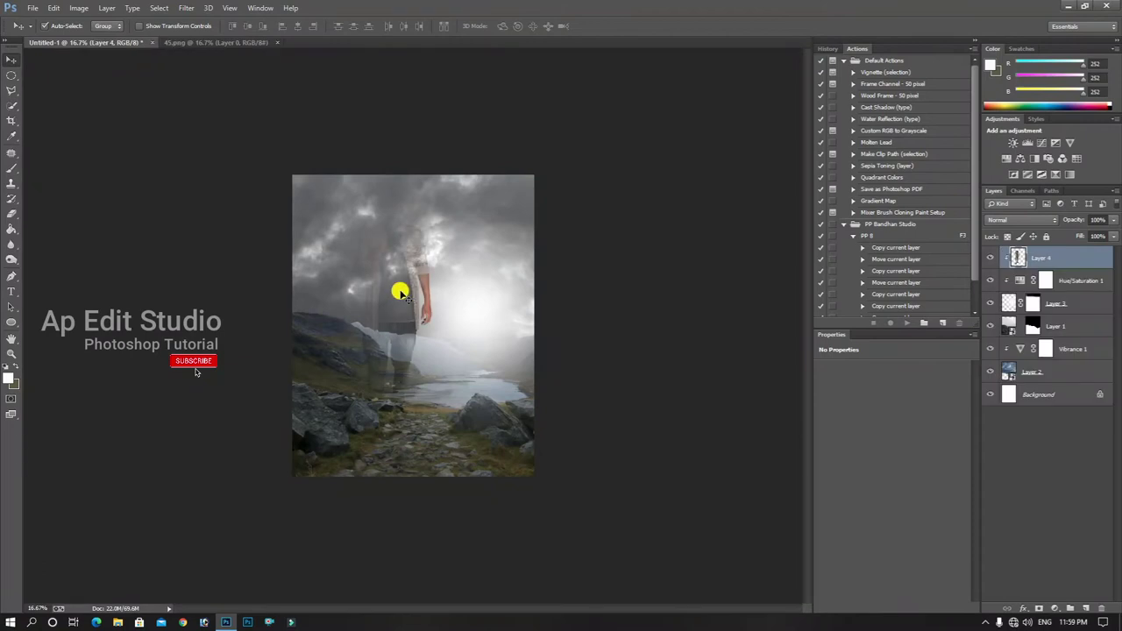
# - Place the man's layer between the glow layer and the landscape layer in the layer stack
pyautogui.moveTo(1067, 258); pyautogui.dragTo(1059, 382)
pyautogui.moveTo(1059, 259); pyautogui.dragTo(1046, 376)
pyautogui.moveTo(1027, 256); pyautogui.dragTo(1044, 303)
pyautogui.moveTo(409, 279)
pyautogui.mouseDown()
pyautogui.moveTo(438, 309)
pyautogui.moveTo(425, 283)
pyautogui.moveTo(406, 298)
pyautogui.moveTo(417, 285)
pyautogui.moveTo(410, 262)
pyautogui.mouseUp()
pyautogui.click(1031, 307)
pyautogui.hotkey('ctrl', 'z')
# - Scale the man down with Free Transform and position him standing on the stone path
pyautogui.hotkey('ctrl', 't')
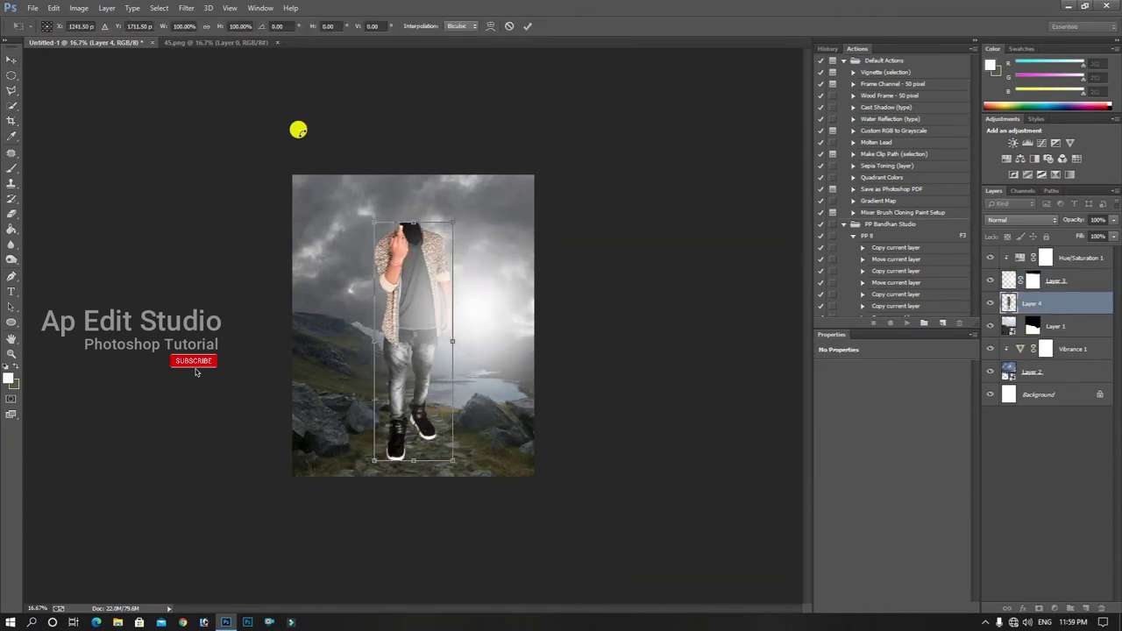
pyautogui.moveTo(451, 224)
pyautogui.mouseDown()
pyautogui.moveTo(433, 255)
pyautogui.moveTo(446, 241)
pyautogui.mouseUp()
pyautogui.moveTo(430, 289); pyautogui.dragTo(434, 304)
pyautogui.press('Return')
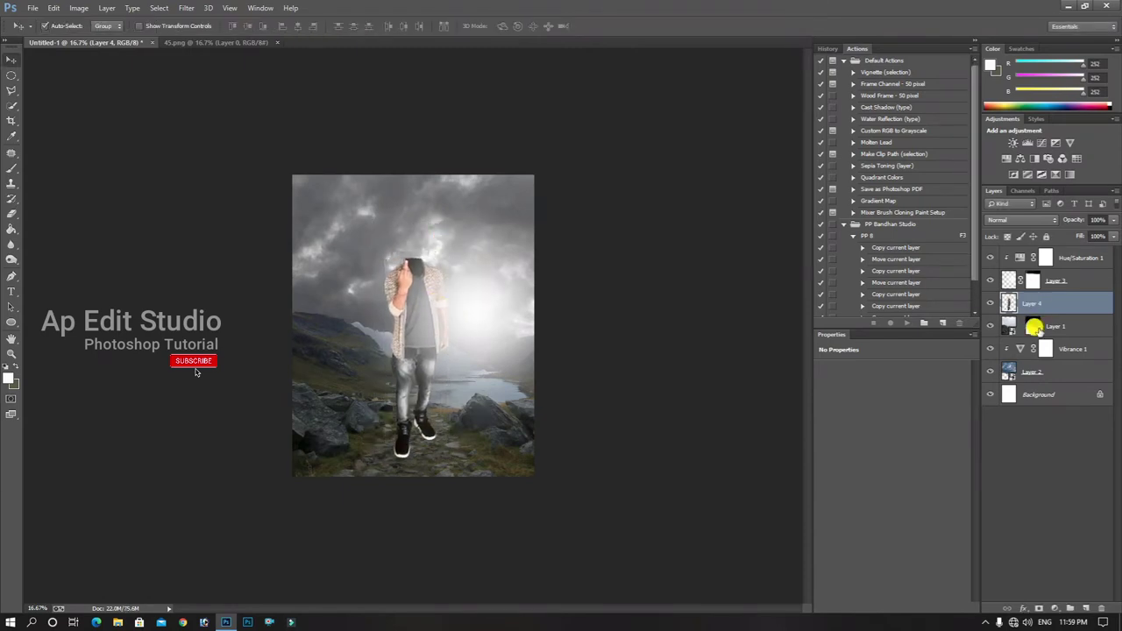
# - Try placing the glow layer beneath the man's layer, and undo the reordering
pyautogui.moveTo(1056, 279); pyautogui.dragTo(1058, 303)
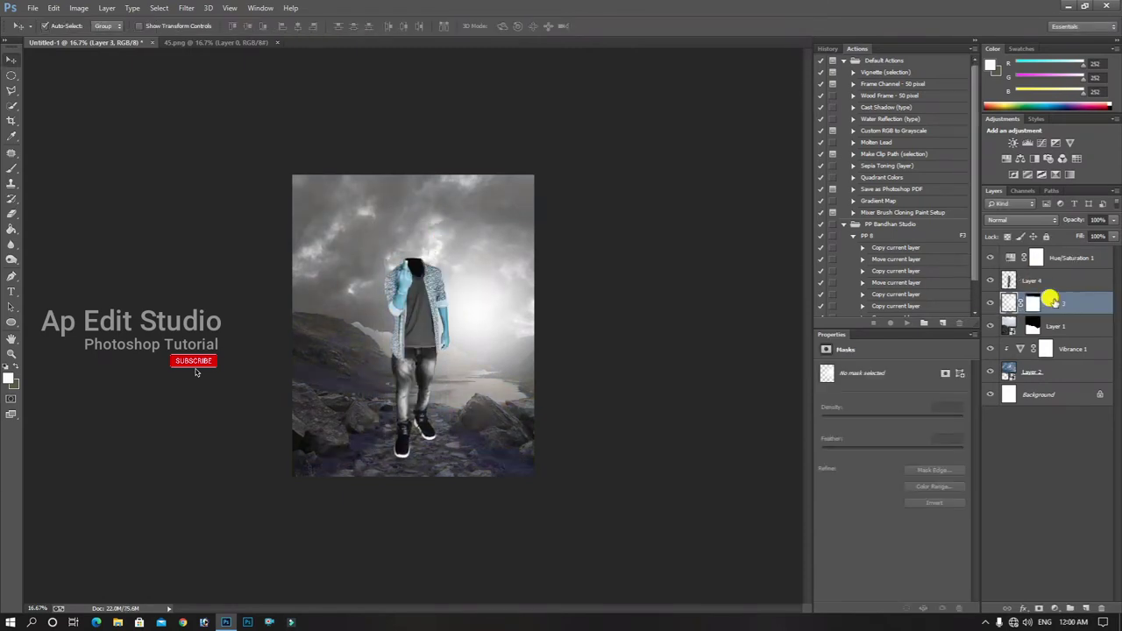
pyautogui.hotkey('ctrl', 'z')
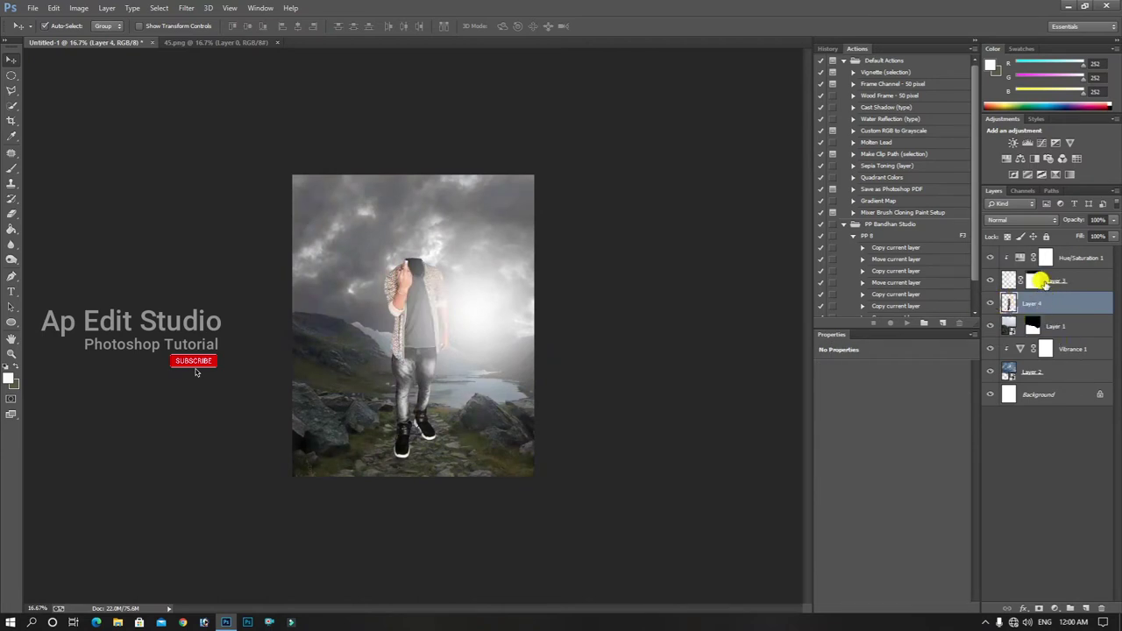
# - Scale the man down slightly further and adjust his position on the path
pyautogui.moveTo(425, 351); pyautogui.dragTo(429, 359)
pyautogui.moveTo(453, 268); pyautogui.dragTo(427, 257)
pyautogui.press('Return')
pyautogui.hotkey('ctrl', 't')
pyautogui.press('Return')
# - Add a new blank layer directly below the man's layer for his ground shadow
pyautogui.hotkey('ctrl', '+')
pyautogui.hotkey('ctrl', '+')
pyautogui.hotkey('ctrl', '+')
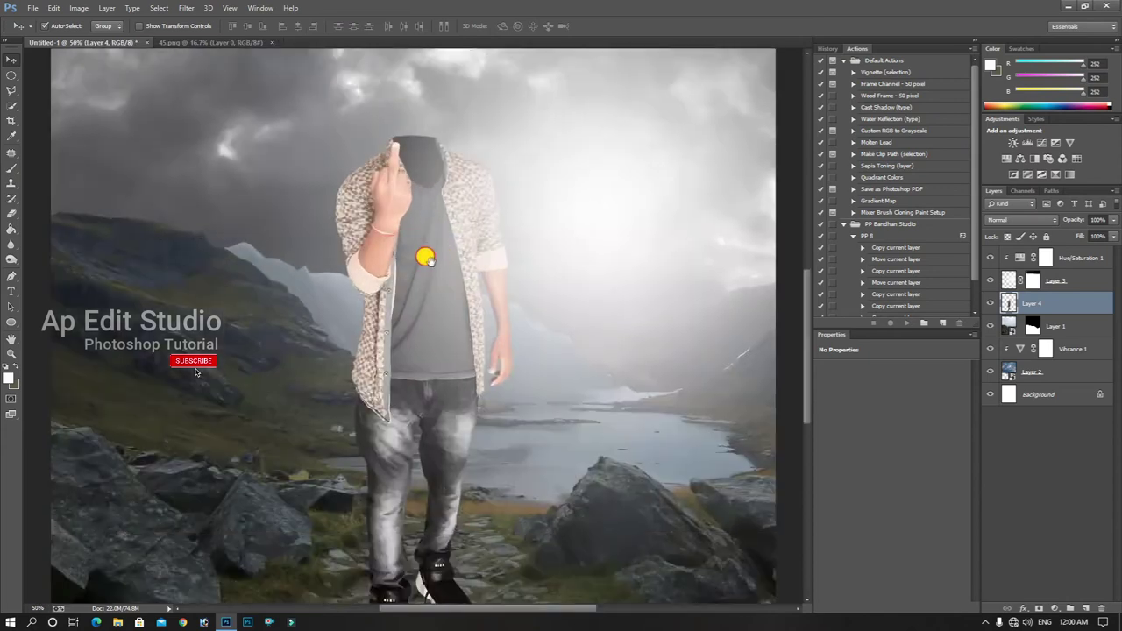
pyautogui.moveTo(447, 368); pyautogui.dragTo(451, 246)
pyautogui.moveTo(525, 255); pyautogui.dragTo(521, 242)
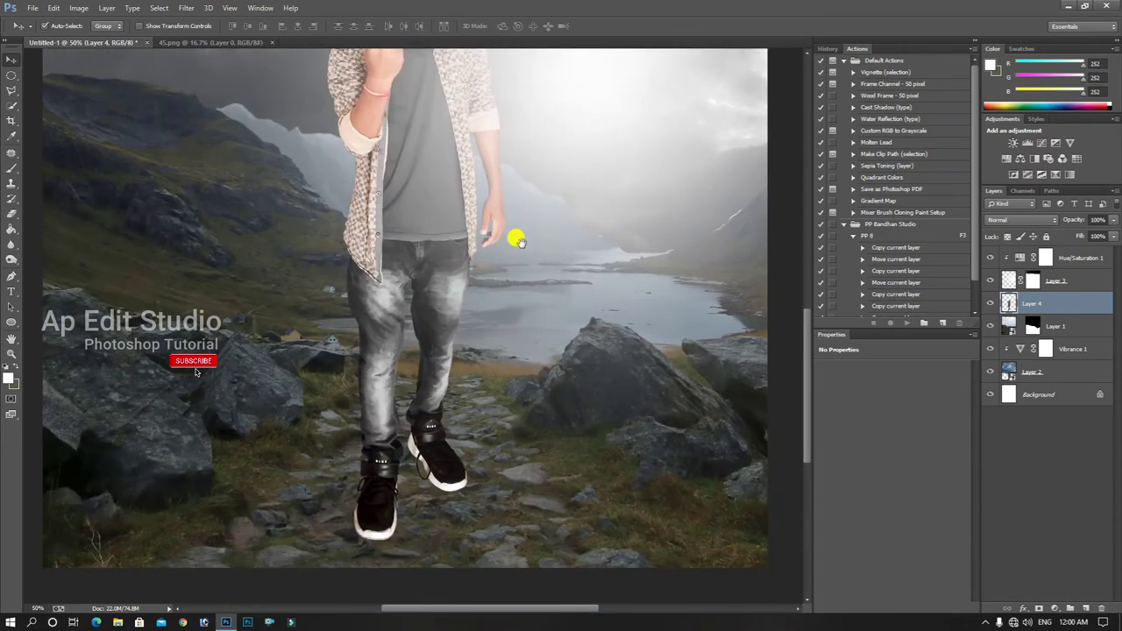
pyautogui.click(1085, 607)
# - Set the brush to near-black RGB 0, 5, 5 with 44% opacity and 44% flow
pyautogui.press('b')
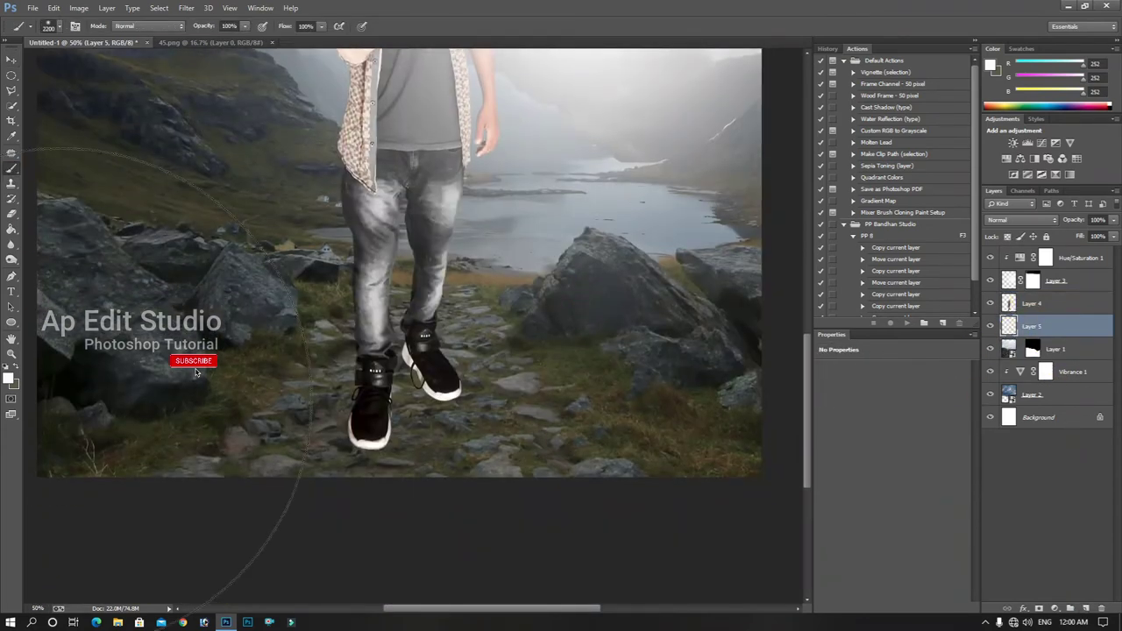
pyautogui.click(7, 377)
pyautogui.click(543, 307)
pyautogui.click(697, 155)
pyautogui.moveTo(207, 25); pyautogui.dragTo(175, 29)
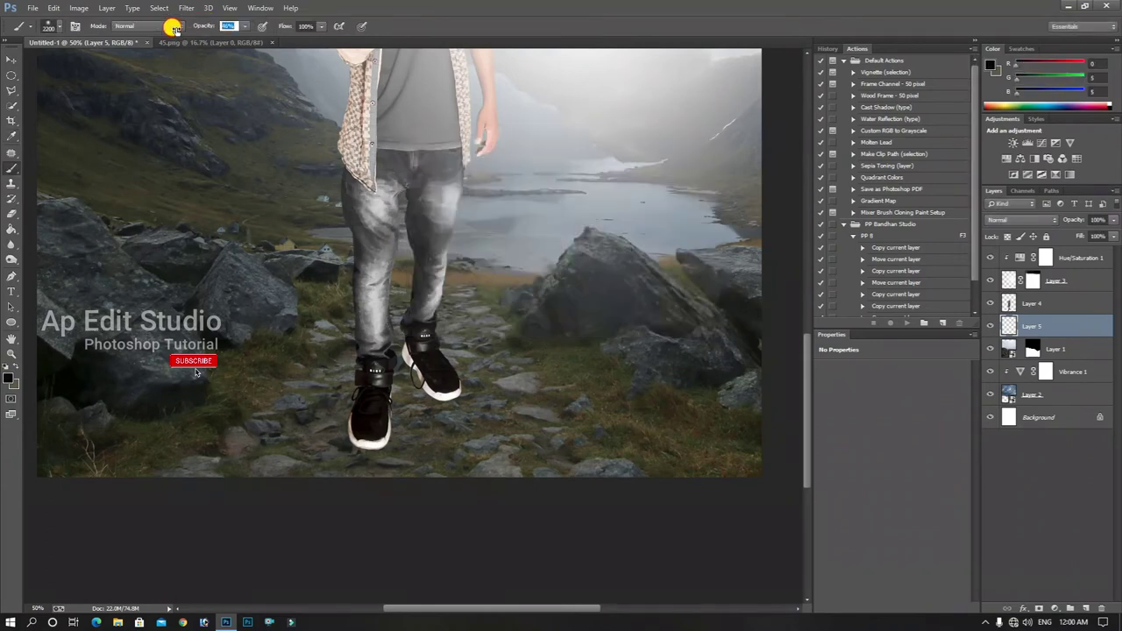
pyautogui.moveTo(281, 25); pyautogui.dragTo(246, 32)
# - Paint soft dark shadows on the path from both shoes toward the canvas's lower edge with a much smaller brush
pyautogui.press('[')
pyautogui.press('[')
pyautogui.press('[')
pyautogui.press('[')
pyautogui.press('[')
pyautogui.press('[')
pyautogui.press('[')
pyautogui.press('[')
pyautogui.press('[')
pyautogui.press('[')
pyautogui.press('[')
pyautogui.press('[')
pyautogui.press('[')
pyautogui.press('[')
pyautogui.press('[')
pyautogui.press('[')
pyautogui.press('[')
pyautogui.press('[')
pyautogui.press('[')
pyautogui.press('[')
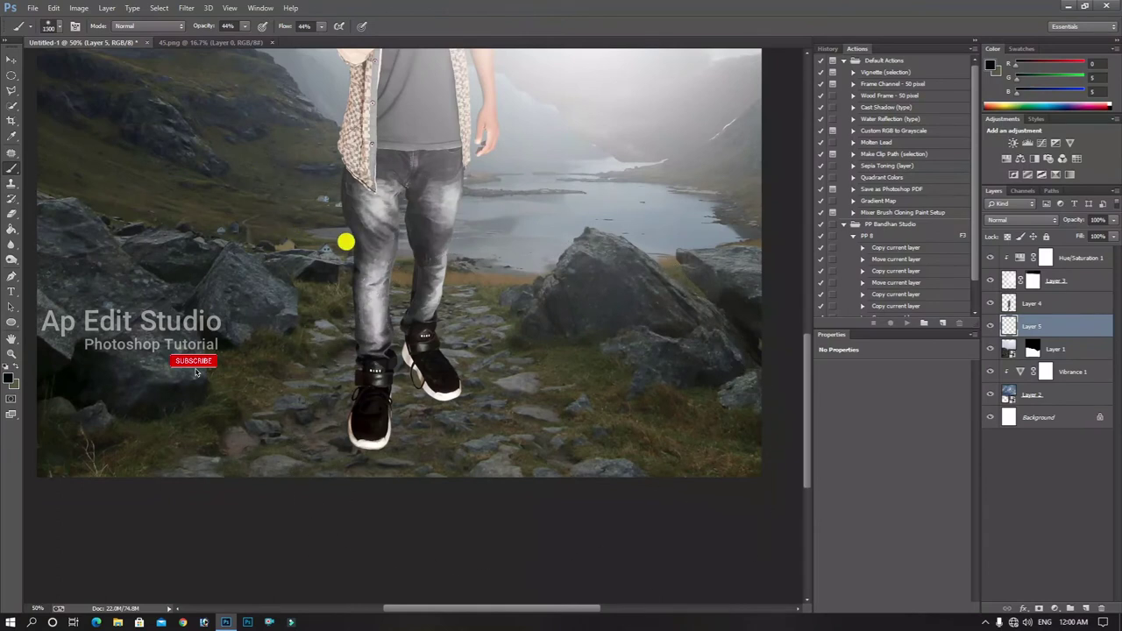
pyautogui.press(']')
pyautogui.press(']')
pyautogui.press(']')
pyautogui.moveTo(413, 353)
pyautogui.mouseDown()
pyautogui.moveTo(537, 526)
pyautogui.moveTo(419, 355)
pyautogui.moveTo(523, 493)
pyautogui.mouseUp()
pyautogui.moveTo(457, 398); pyautogui.dragTo(517, 482)
pyautogui.moveTo(415, 416)
pyautogui.mouseDown()
pyautogui.moveTo(375, 409)
pyautogui.moveTo(349, 388)
pyautogui.moveTo(371, 431)
pyautogui.moveTo(383, 386)
pyautogui.moveTo(360, 442)
pyautogui.moveTo(392, 505)
pyautogui.moveTo(384, 405)
pyautogui.moveTo(375, 525)
pyautogui.moveTo(437, 374)
pyautogui.moveTo(471, 438)
pyautogui.moveTo(420, 374)
pyautogui.mouseUp()
# - Add a blank layer above the man's layer and brush dark shading over his ankles and shoes
pyautogui.click(1025, 304)
pyautogui.click(1085, 607)
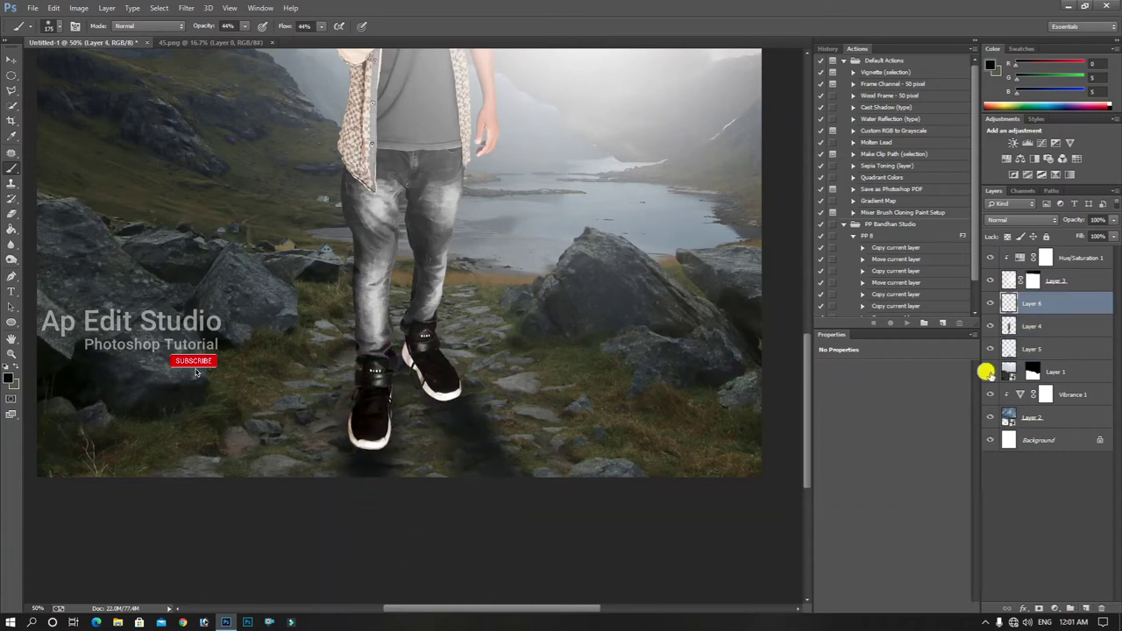
pyautogui.moveTo(391, 336)
pyautogui.mouseDown()
pyautogui.moveTo(423, 388)
pyautogui.moveTo(459, 403)
pyautogui.moveTo(470, 383)
pyautogui.moveTo(358, 407)
pyautogui.moveTo(363, 445)
pyautogui.moveTo(382, 455)
pyautogui.moveTo(396, 355)
pyautogui.moveTo(429, 395)
pyautogui.moveTo(460, 395)
pyautogui.moveTo(375, 348)
pyautogui.moveTo(398, 349)
pyautogui.moveTo(438, 395)
pyautogui.moveTo(392, 431)
pyautogui.moveTo(347, 430)
pyautogui.moveTo(406, 369)
pyautogui.moveTo(441, 371)
pyautogui.mouseUp()
# - Apply a Gaussian Blur with a radius of about 3.9 pixels to the ground shadow layer
pyautogui.hotkey('ctrl', '-')
pyautogui.click(1062, 342)
pyautogui.click(185, 8)
pyautogui.moveTo(195, 133)
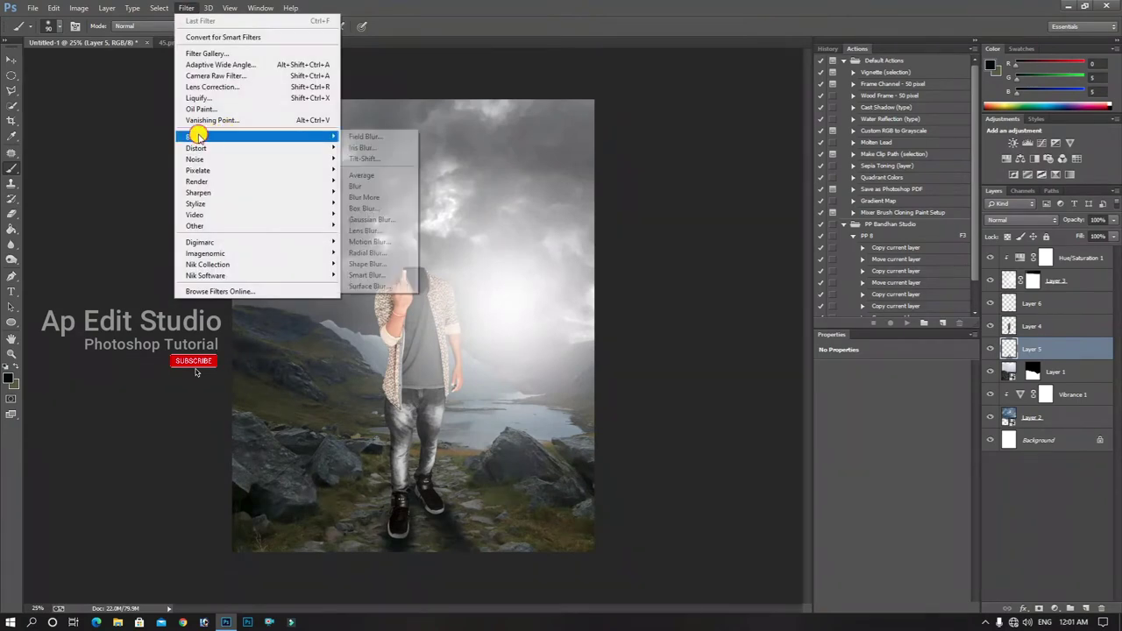
pyautogui.click(353, 215)
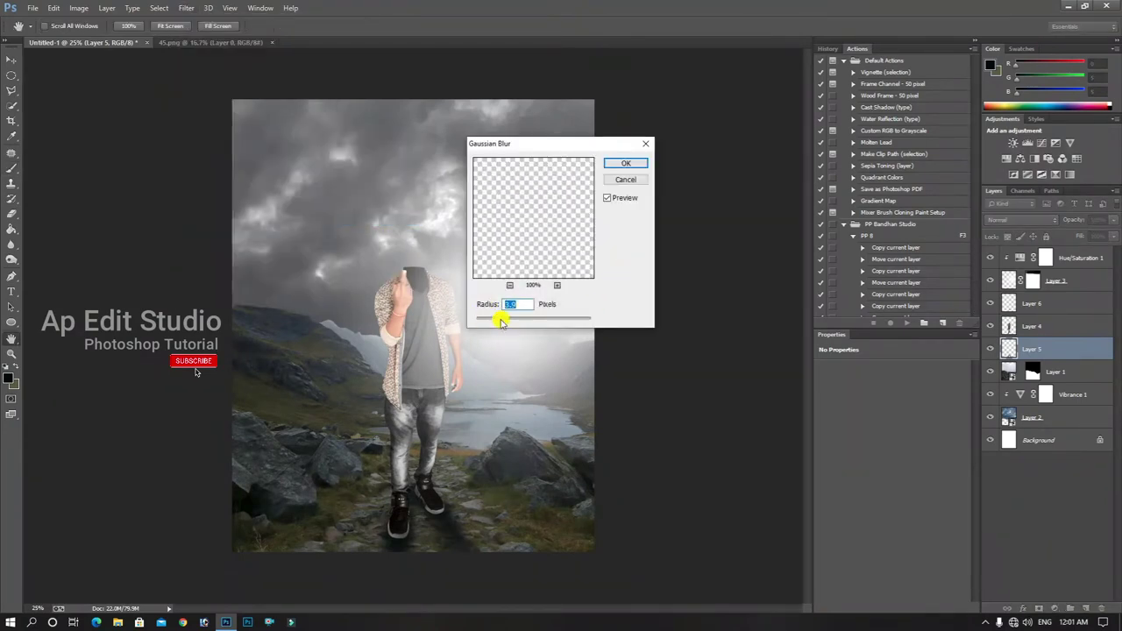
pyautogui.click(624, 164)
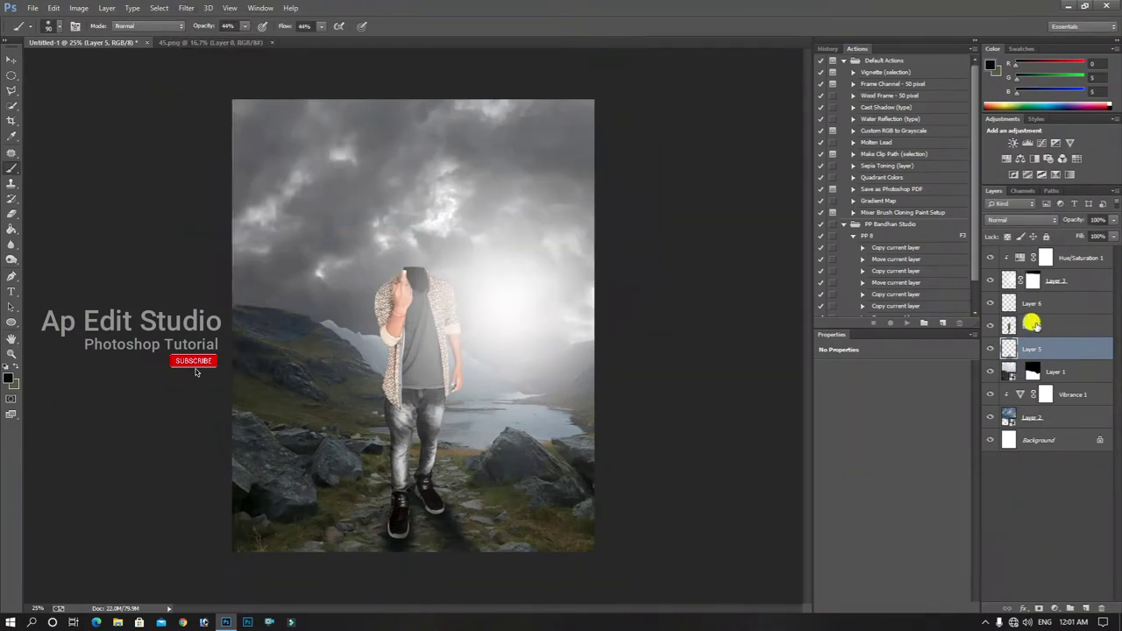
# - Apply a Gaussian Blur with a 1.0 pixel radius to the shoe shading layer
pyautogui.click(1032, 303)
pyautogui.click(191, 8)
pyautogui.moveTo(189, 138)
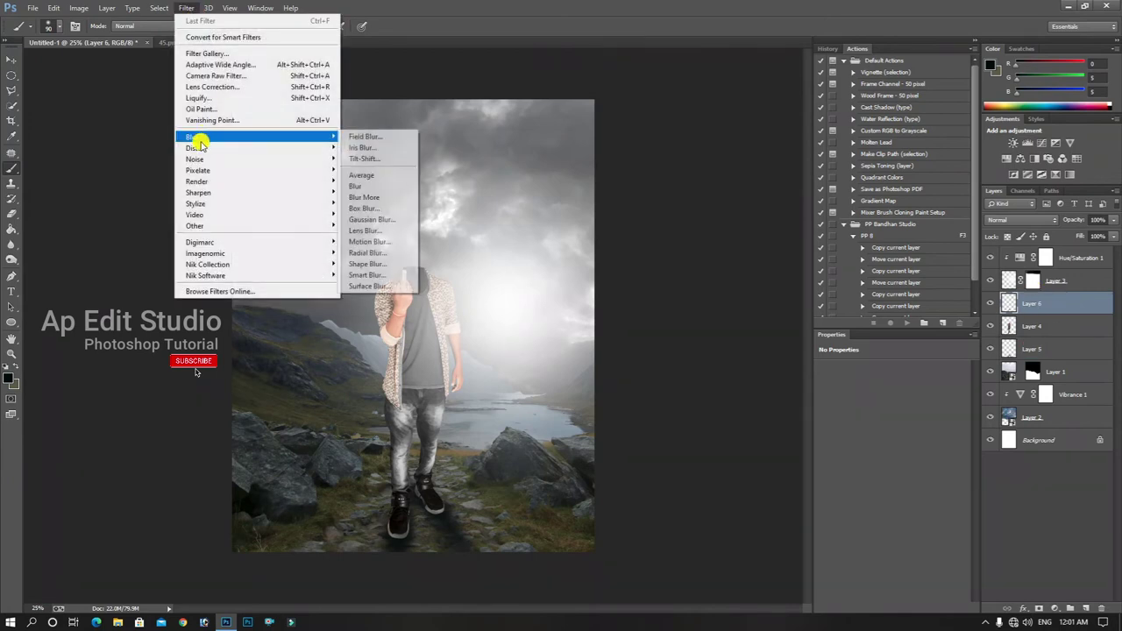
pyautogui.click(392, 218)
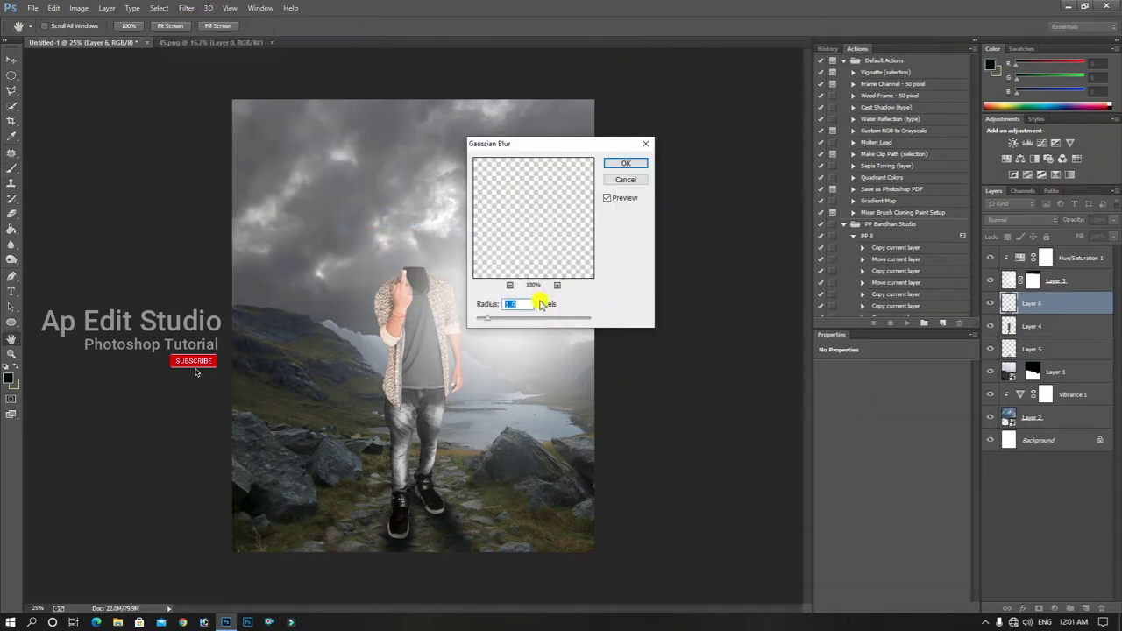
pyautogui.click(618, 165)
# - Select the man's layer and open the tree image from the Desktop
pyautogui.click(1044, 256)
pyautogui.click(1032, 305)
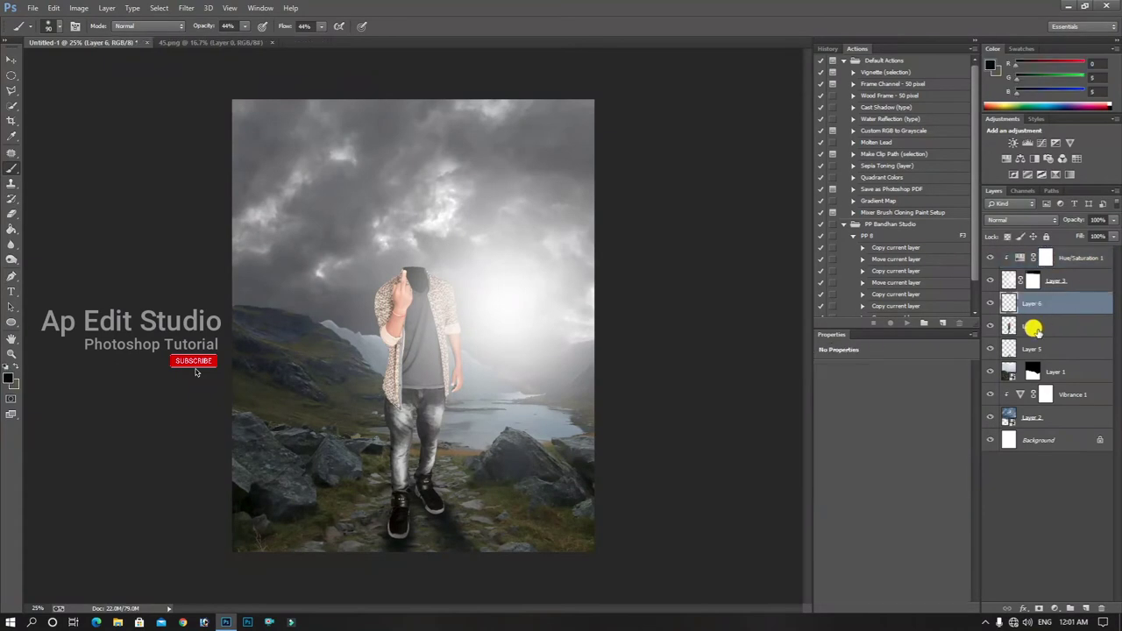
pyautogui.click(1038, 325)
pyautogui.click(32, 8)
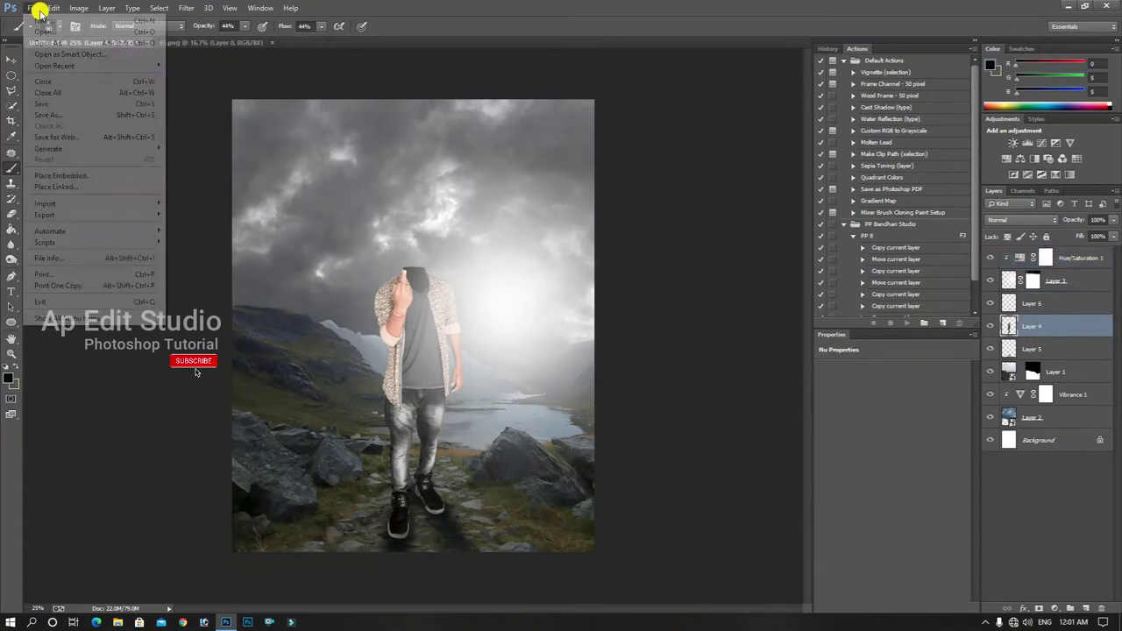
pyautogui.click(33, 30)
pyautogui.click(416, 171)
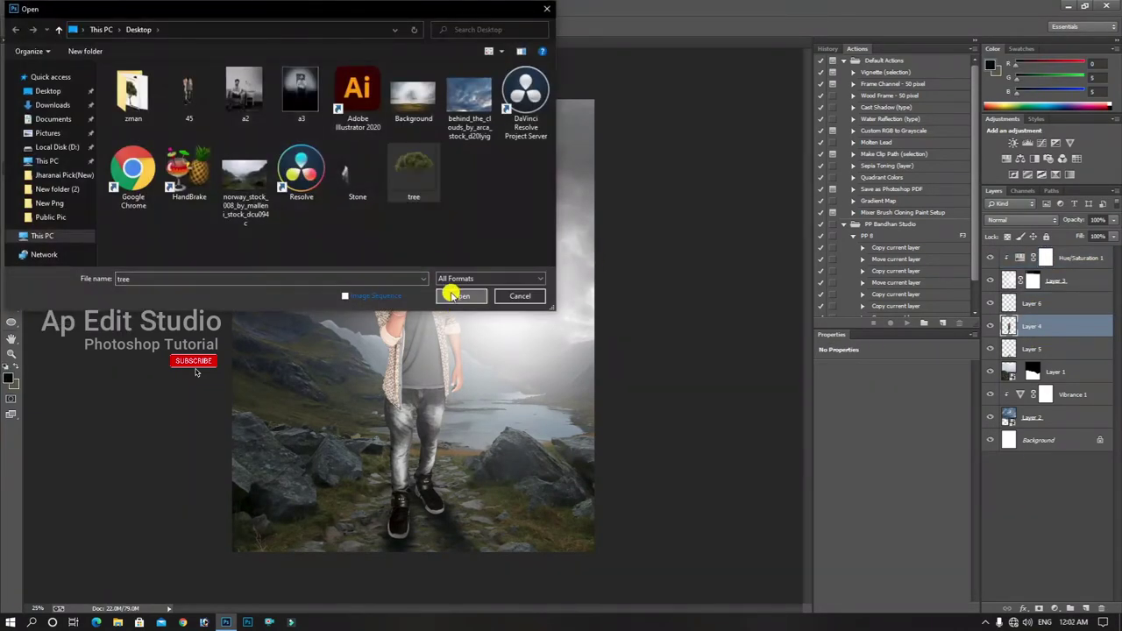
pyautogui.click(458, 292)
# - Bring the tree into the composite directly above the man's layer and rename its layer "tree"
pyautogui.click(11, 59)
pyautogui.moveTo(460, 324); pyautogui.dragTo(394, 166)
pyautogui.hotkey('ctrl', 'z')
pyautogui.click(1038, 305)
pyautogui.doubleClick(1036, 325)
pyautogui.write('tree')
pyautogui.click(1084, 328)
# - Scale the tree to about 55%, flip it horizontally, and rotate it slightly over the man's missing head
pyautogui.hotkey('ctrl', 't')
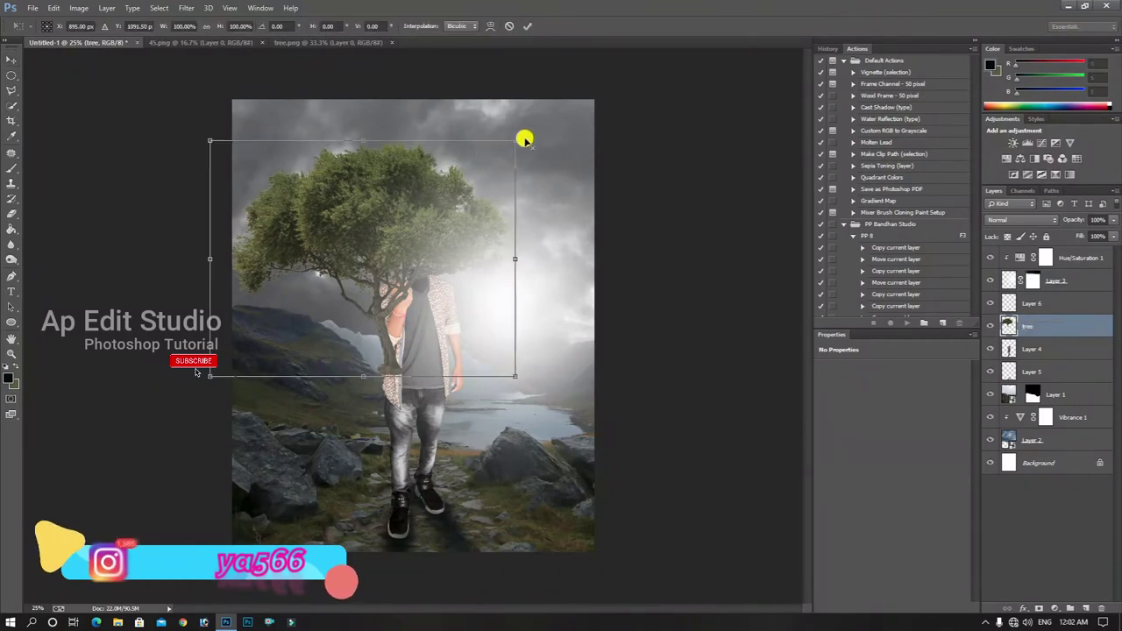
pyautogui.moveTo(516, 143); pyautogui.dragTo(445, 195)
pyautogui.moveTo(393, 223); pyautogui.dragTo(428, 181)
pyautogui.rightClick(429, 182)
pyautogui.click(466, 355)
pyautogui.moveTo(393, 233); pyautogui.dragTo(423, 235)
pyautogui.moveTo(527, 204)
pyautogui.mouseDown()
pyautogui.moveTo(524, 185)
pyautogui.moveTo(526, 194)
pyautogui.mouseUp()
pyautogui.moveTo(432, 209); pyautogui.dragTo(424, 212)
# - Fine-tune the tree's rotation and position so its trunk rises from the man's neck opening, and apply the transform
pyautogui.hotkey('ctrl', '+')
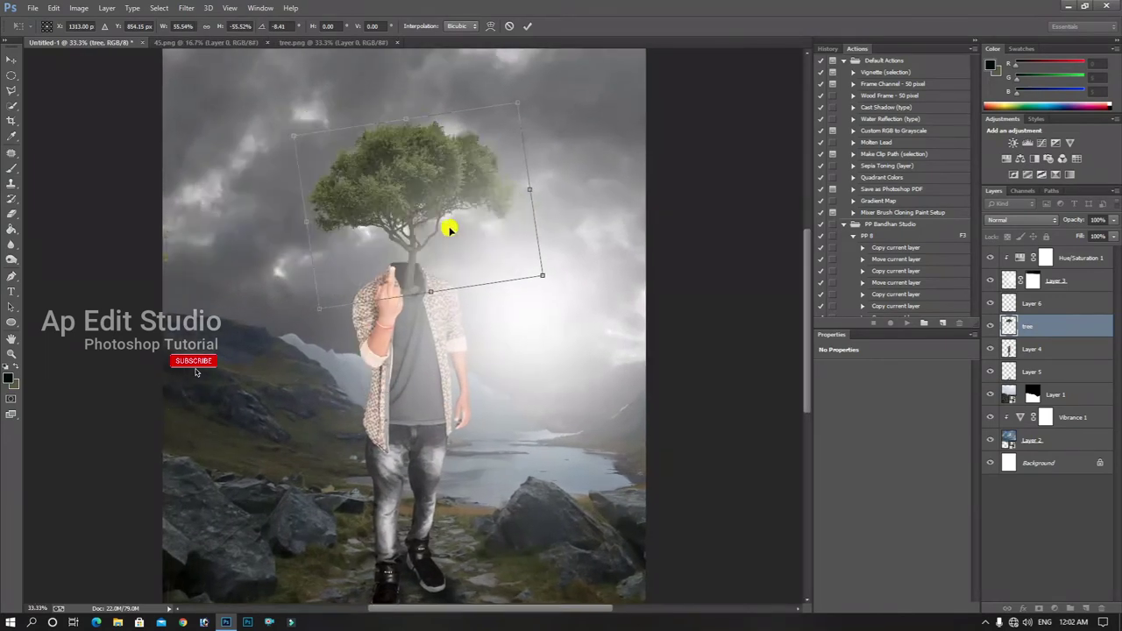
pyautogui.press('Up')
pyautogui.press('Up')
pyautogui.press('Up')
pyautogui.press('Up')
pyautogui.press('Up')
pyautogui.press('Down')
pyautogui.moveTo(539, 207); pyautogui.dragTo(538, 188)
pyautogui.moveTo(421, 216); pyautogui.dragTo(412, 210)
pyautogui.press('Return')
pyautogui.scroll(-1, 499, 221)
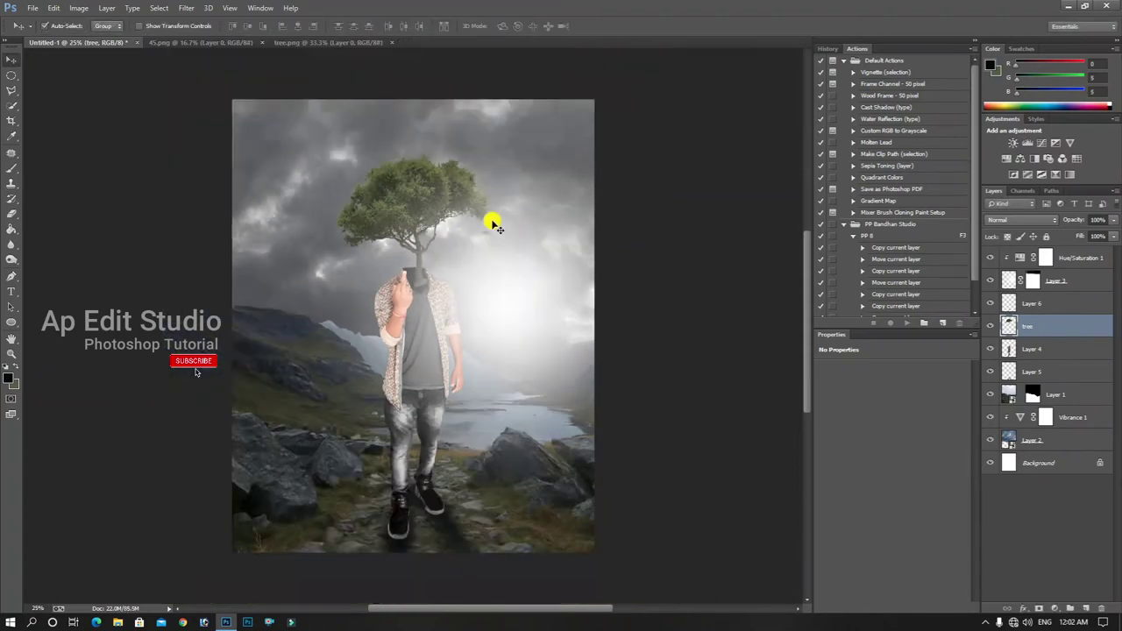
# - Nudge the tree down so the trunk sits deeper inside the collar
pyautogui.press('Down')
pyautogui.press('Down')
pyautogui.press('Down')
pyautogui.press('Down')
pyautogui.press('Down')
pyautogui.press('Down')
pyautogui.press('Down')
pyautogui.press('Down')
pyautogui.press('Down')
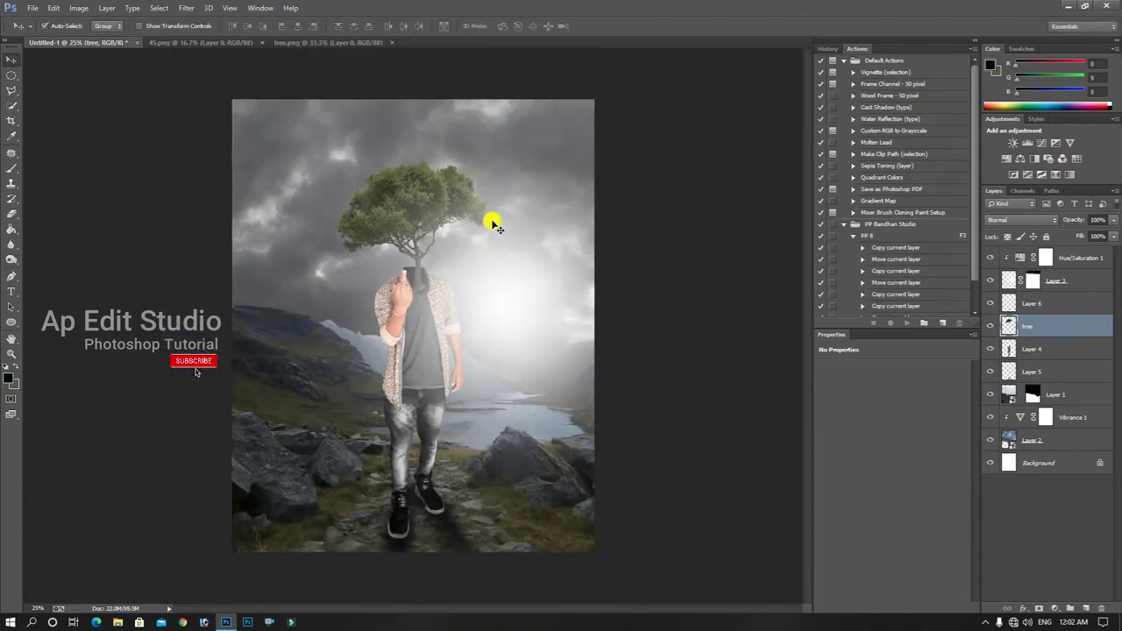
# - Rotate the tree about -1.6 degrees and nudge it slightly left over the neck
pyautogui.press('y')
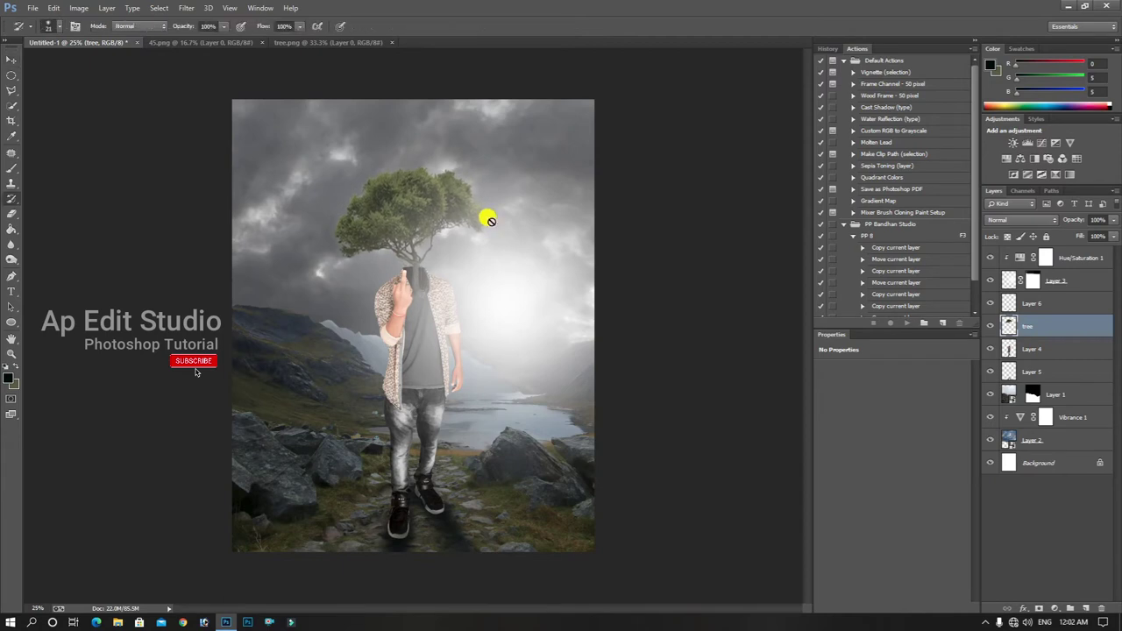
pyautogui.press('v')
pyautogui.hotkey('ctrl', 't')
pyautogui.moveTo(524, 233); pyautogui.dragTo(523, 231)
pyautogui.press('Left')
pyautogui.press('Left')
pyautogui.press('Left')
pyautogui.press('Left')
pyautogui.press('Left')
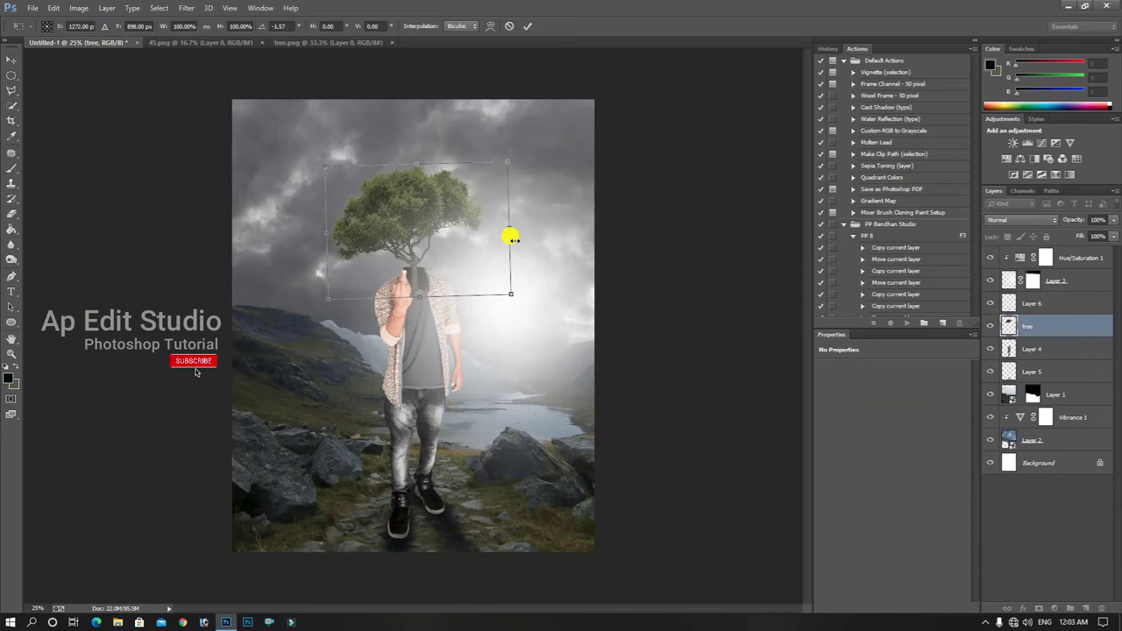
pyautogui.press('Return')
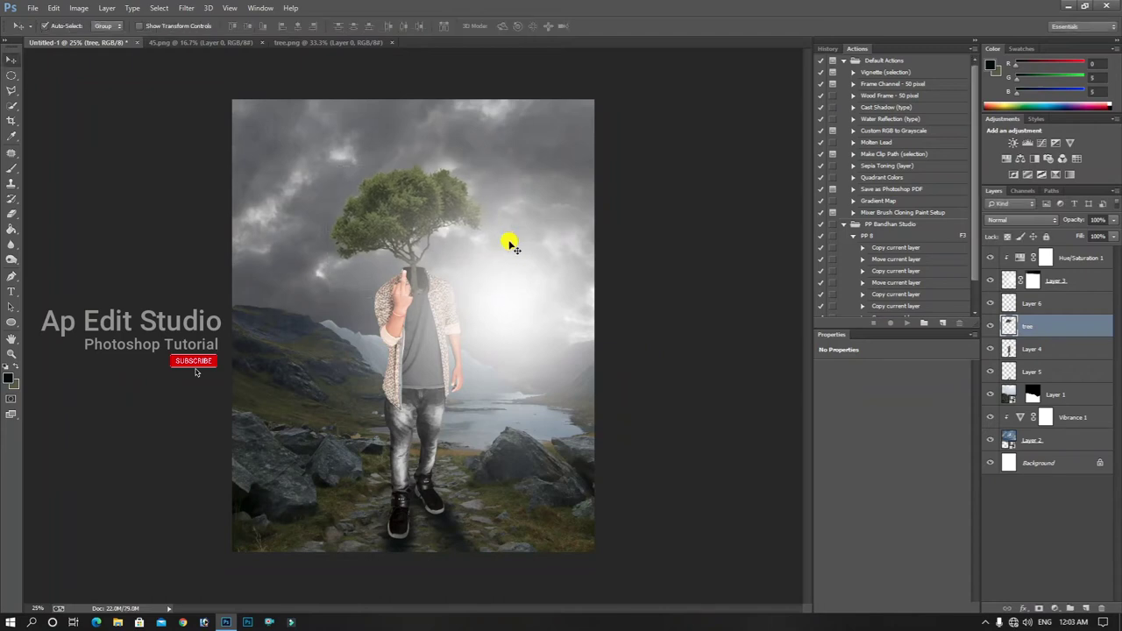
# - Add a layer mask to the tree layer for blending the trunk into the shirt
pyautogui.hotkey('ctrl', '+')
pyautogui.hotkey('ctrl', '+')
pyautogui.hotkey('ctrl', '+')
pyautogui.moveTo(491, 267); pyautogui.dragTo(480, 283)
pyautogui.click(405, 266)
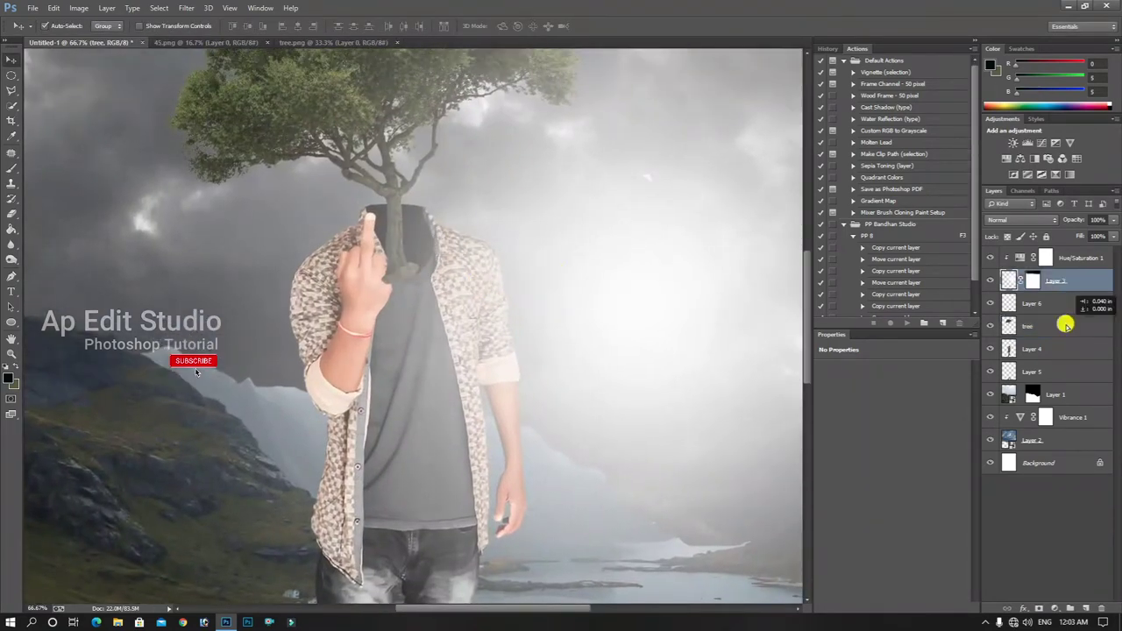
pyautogui.click(1017, 325)
pyautogui.click(1038, 607)
pyautogui.click(1034, 325)
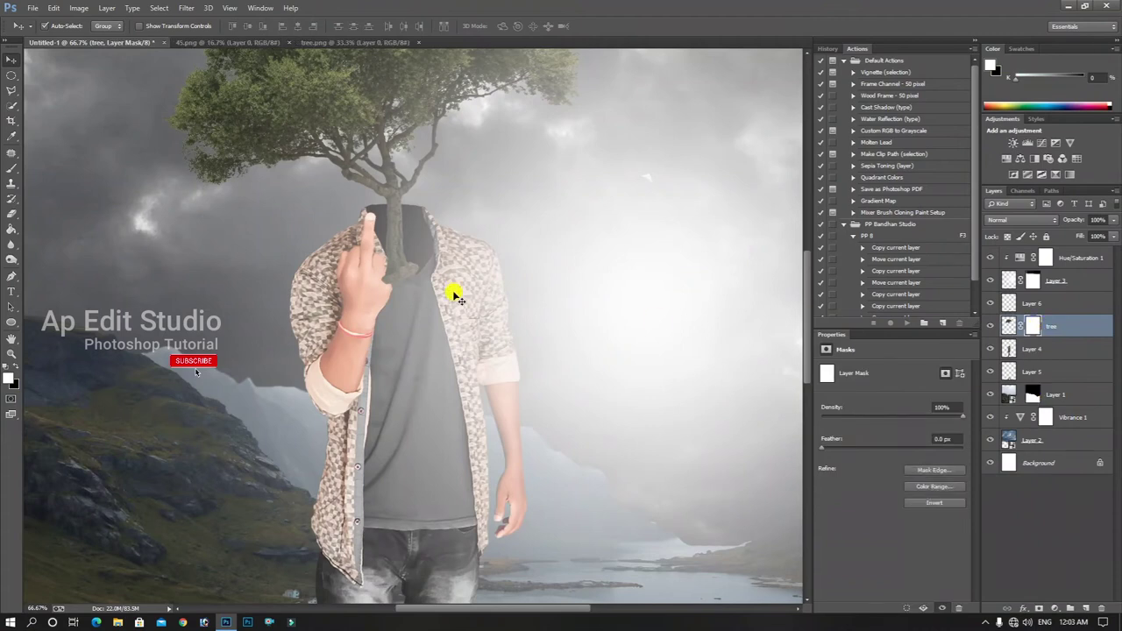
# - Outline the trunk's base over the shirt with the Polygonal Lasso, feather the selection, and hide that part on the mask
pyautogui.click(10, 91)
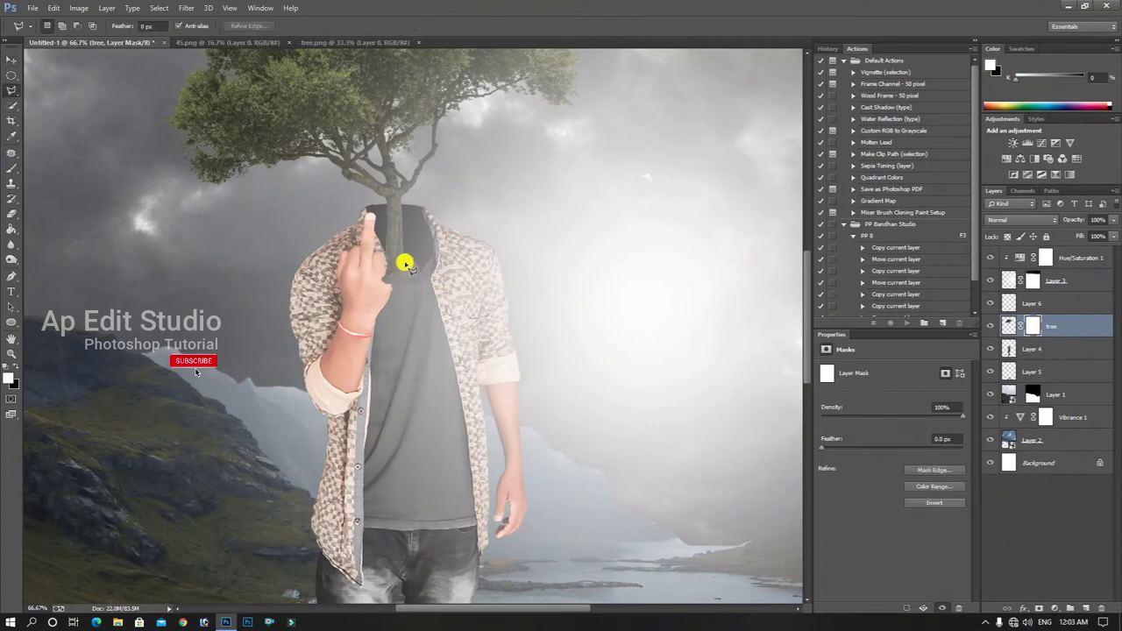
pyautogui.click(374, 244)
pyautogui.rightClick(382, 253)
pyautogui.click(425, 300)
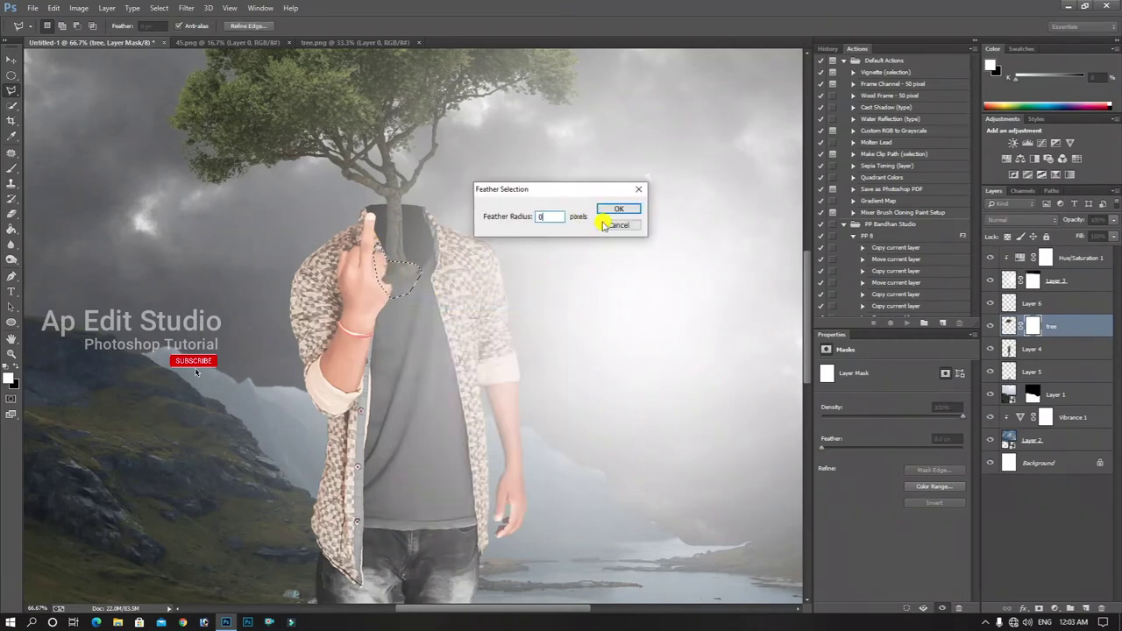
pyautogui.click(619, 209)
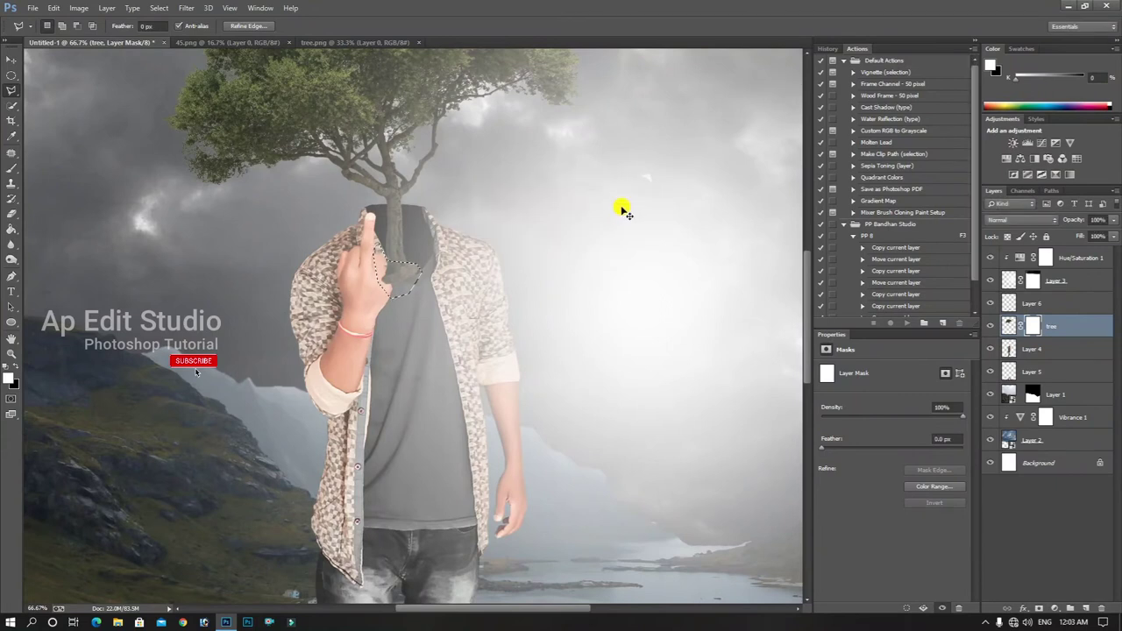
pyautogui.press('v')
pyautogui.click(406, 263)
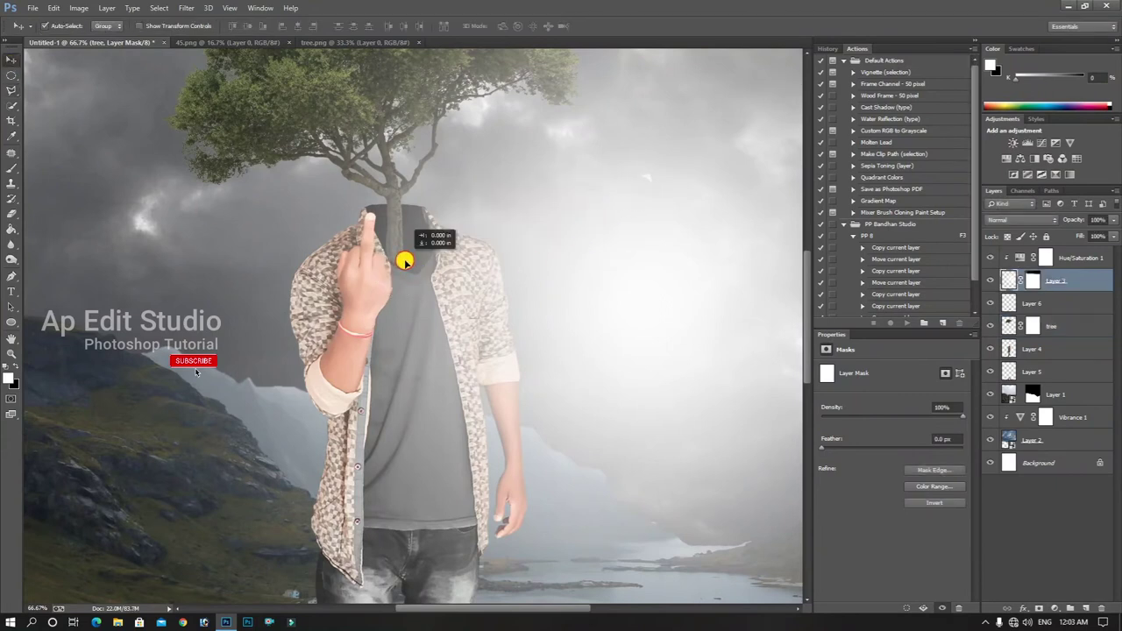
# - Fade the trunk's lower end on the tree mask using a soft Eraser at 31% opacity and 31% flow
pyautogui.click(1031, 326)
pyautogui.click(11, 214)
pyautogui.rightClick(440, 419)
pyautogui.doubleClick(612, 464)
pyautogui.moveTo(164, 27); pyautogui.dragTo(104, 27)
pyautogui.moveTo(233, 27); pyautogui.dragTo(204, 37)
pyautogui.write('31')
pyautogui.press('Return')
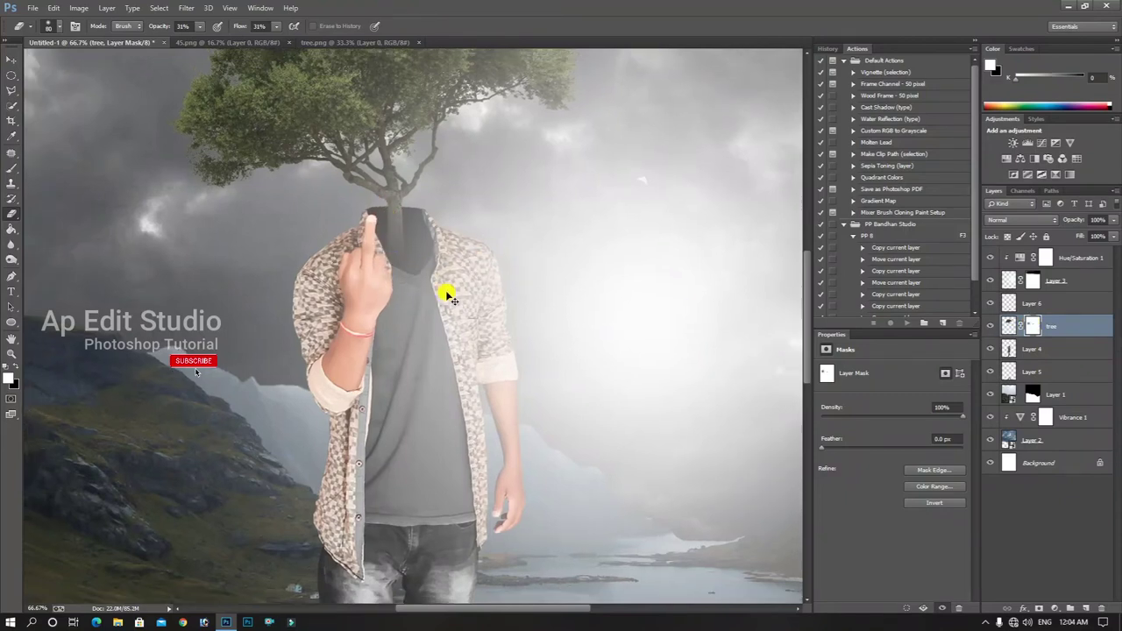
# - Enlarge the tree slightly while keeping its trunk aligned with the man's neck
pyautogui.hotkey('ctrl', '-')
pyautogui.hotkey('ctrl', '-')
pyautogui.hotkey('ctrl', '-')
pyautogui.click(1006, 324)
pyautogui.hotkey('ctrl', 't')
pyautogui.moveTo(510, 164); pyautogui.dragTo(521, 155)
pyautogui.moveTo(408, 222); pyautogui.dragTo(407, 218)
pyautogui.click(11, 59)
pyautogui.click(627, 237)
pyautogui.hotkey('ctrl', 't')
pyautogui.moveTo(510, 163); pyautogui.dragTo(520, 154)
pyautogui.press('Return')
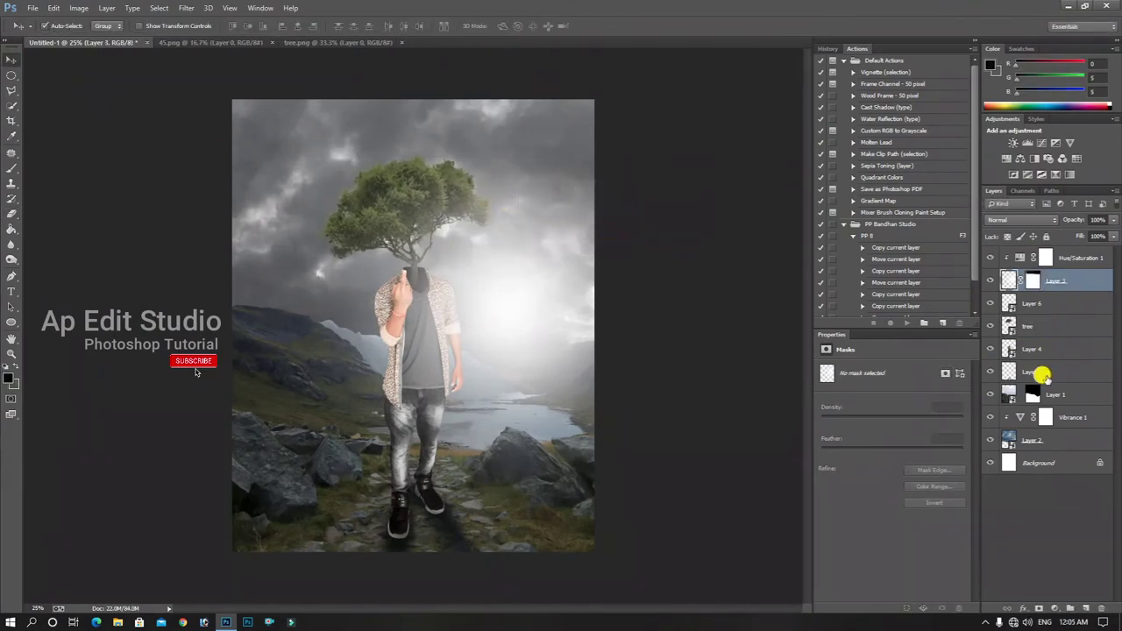
# - Load the man's outline as a selection and add a blank layer directly above his layer
pyautogui.click(1041, 375)
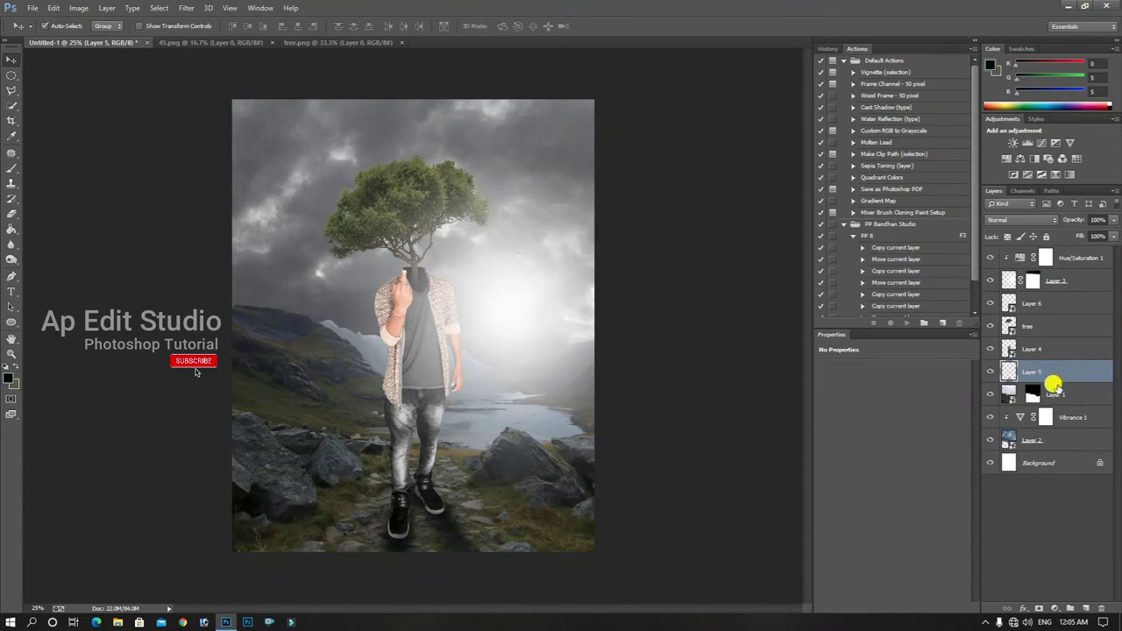
pyautogui.keyDown('ctrl'); pyautogui.click(1005, 349); pyautogui.keyUp('ctrl')
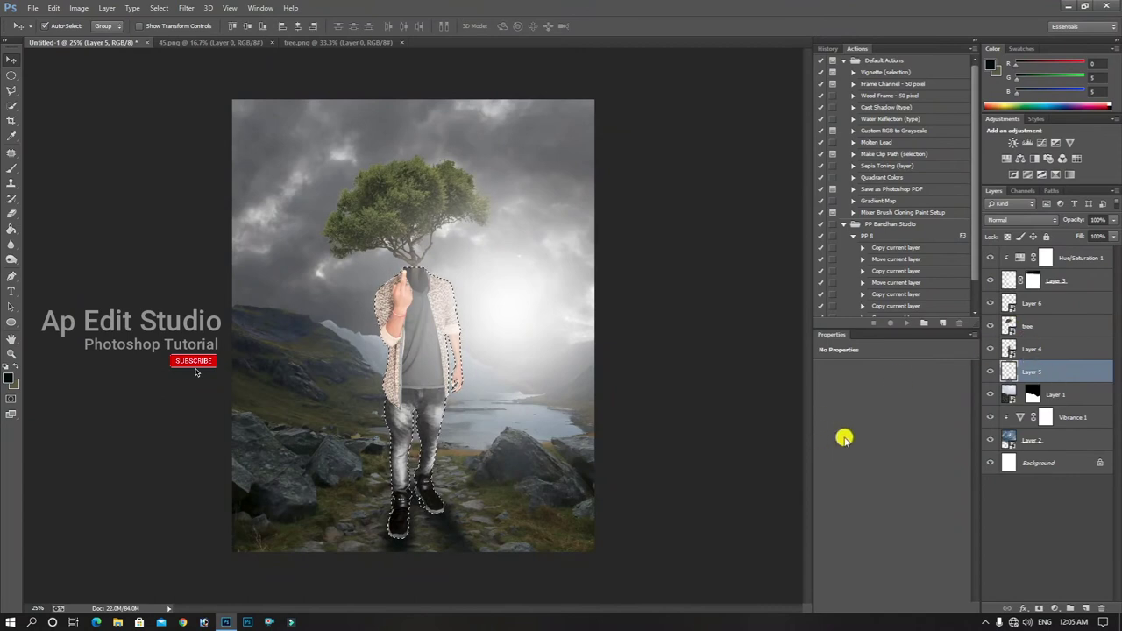
pyautogui.hotkey('ctrl', '+')
pyautogui.hotkey('ctrl', '+')
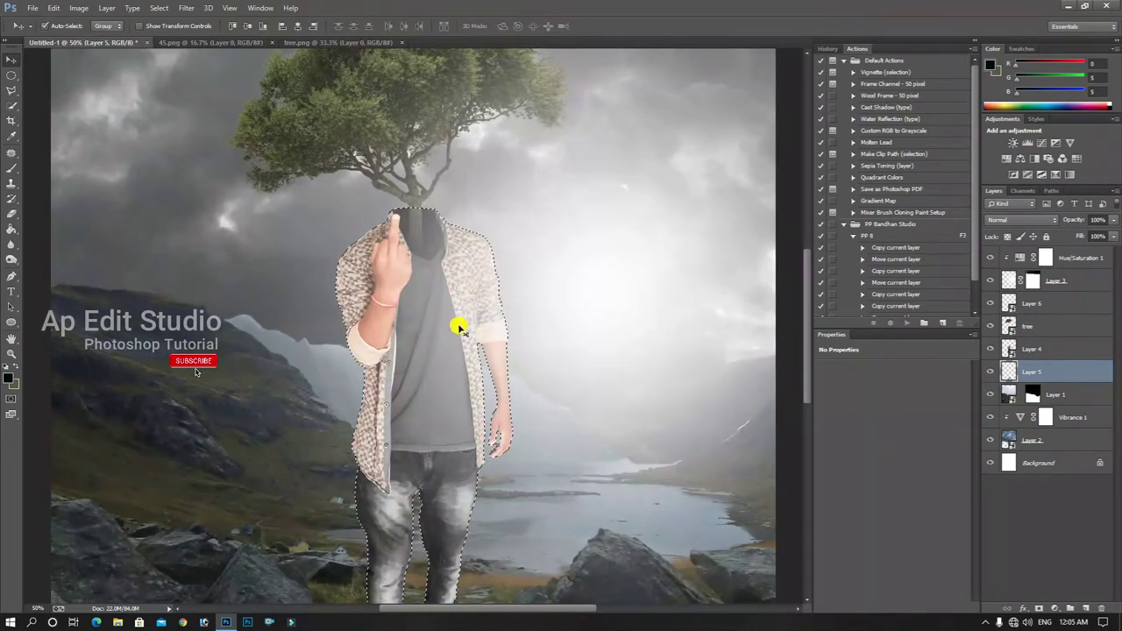
pyautogui.scroll(-4, 496, 289)
pyautogui.click(1050, 352)
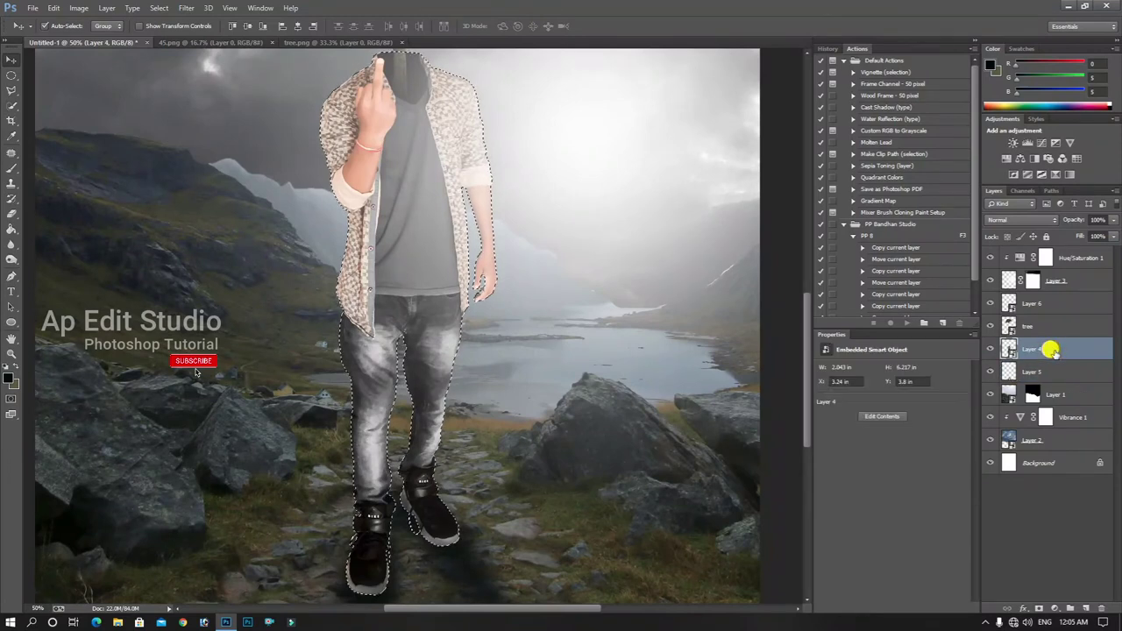
pyautogui.click(1085, 607)
# - Sample near-white from the glow and brush rim light along the man's glow-facing edge at 70% opacity and 70% flow
pyautogui.press('b')
pyautogui.press('x')
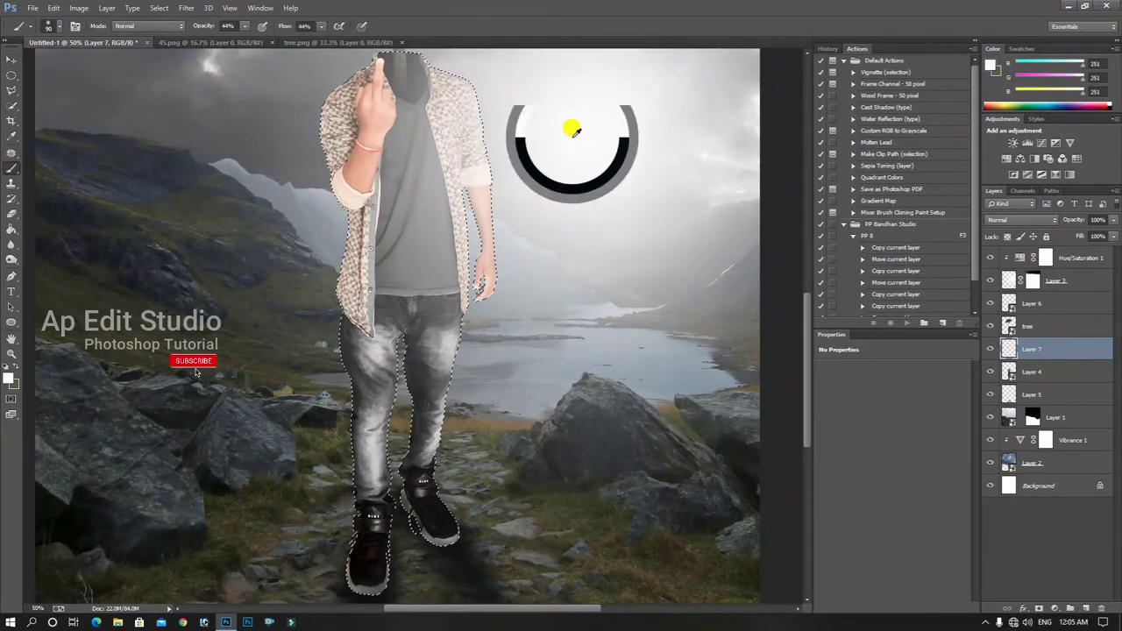
pyautogui.moveTo(571, 126); pyautogui.dragTo(559, 204)
pyautogui.click(200, 24)
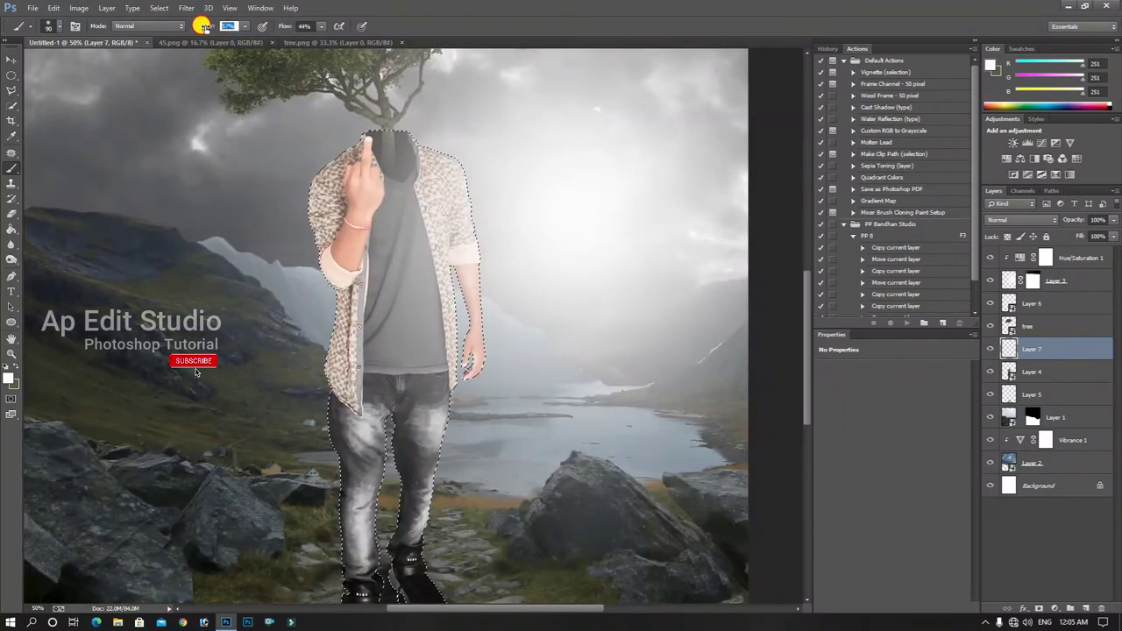
pyautogui.press('Return')
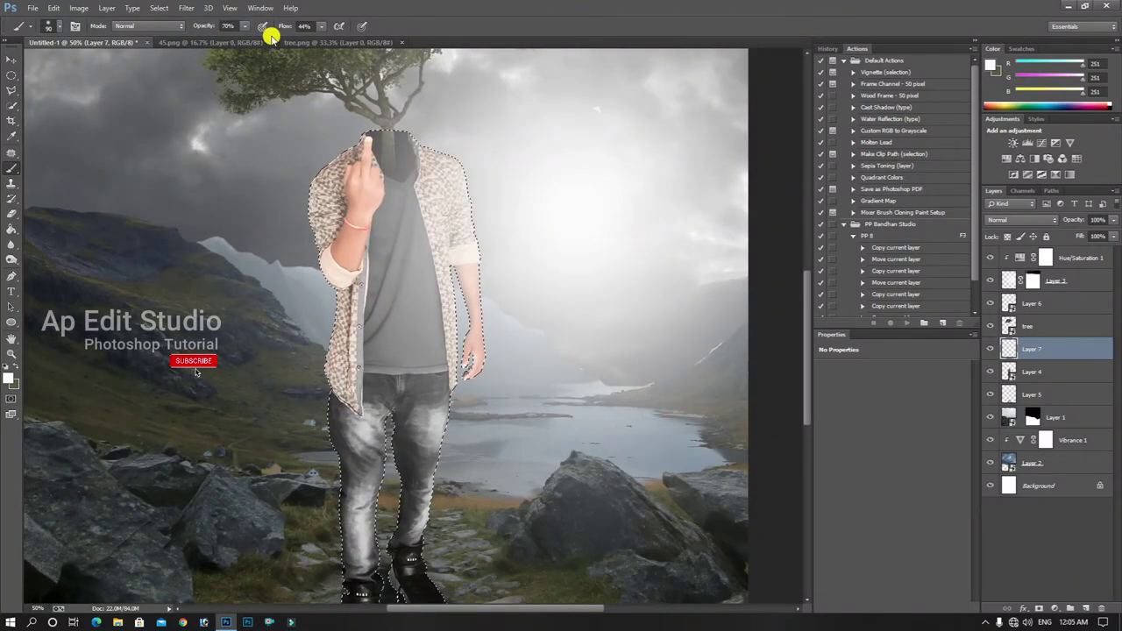
pyautogui.press('Return')
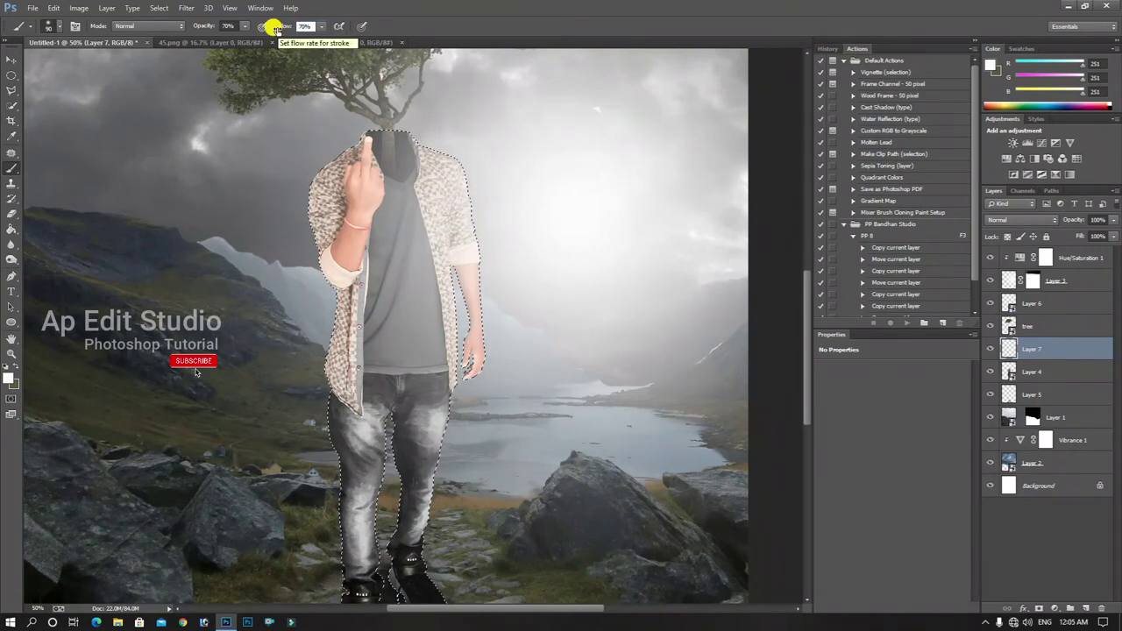
pyautogui.click(276, 28)
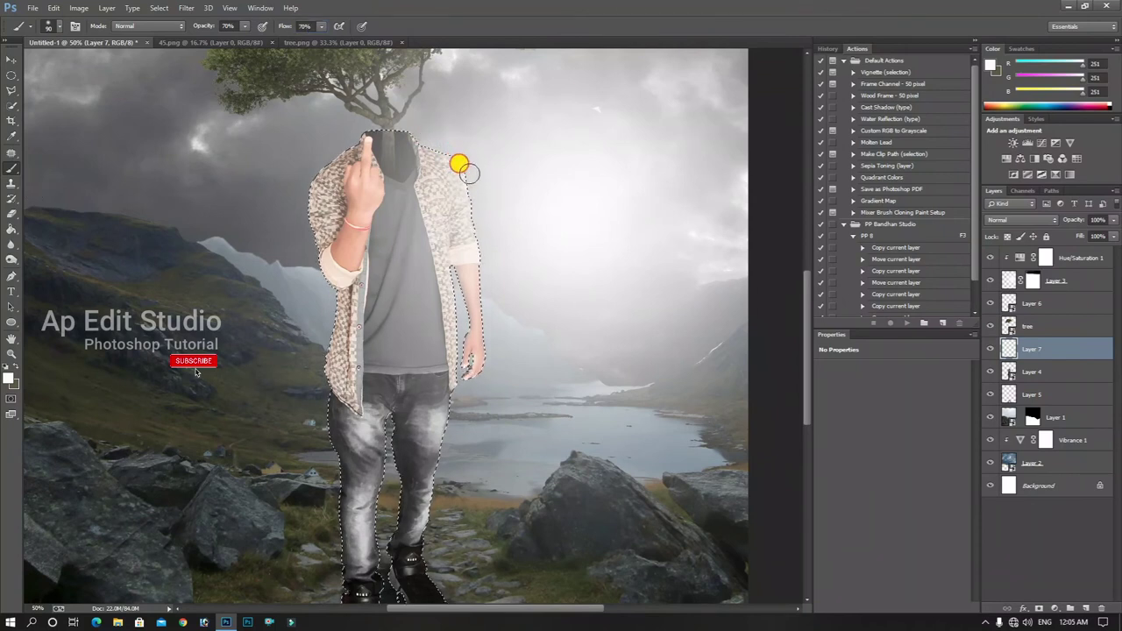
pyautogui.moveTo(498, 371); pyautogui.dragTo(524, 259)
pyautogui.hotkey('ctrl', '+')
pyautogui.moveTo(482, 170); pyautogui.dragTo(435, 324)
# - Reduce the brush size to 25 and paint rim light along the glow-facing edge of his leg and shoe
pyautogui.press('[')
pyautogui.press('[')
pyautogui.press('[')
pyautogui.press('[')
pyautogui.press('[')
pyautogui.press('[')
pyautogui.press('[')
pyautogui.press('[')
pyautogui.moveTo(442, 277)
pyautogui.mouseDown()
pyautogui.moveTo(462, 370)
pyautogui.moveTo(479, 359)
pyautogui.moveTo(441, 280)
pyautogui.moveTo(445, 350)
pyautogui.mouseUp()
pyautogui.moveTo(450, 423); pyautogui.dragTo(488, 168)
# - Set the brush opacity and flow to 50% and paint softer light along his glow-facing leg and shoe
pyautogui.click(226, 25)
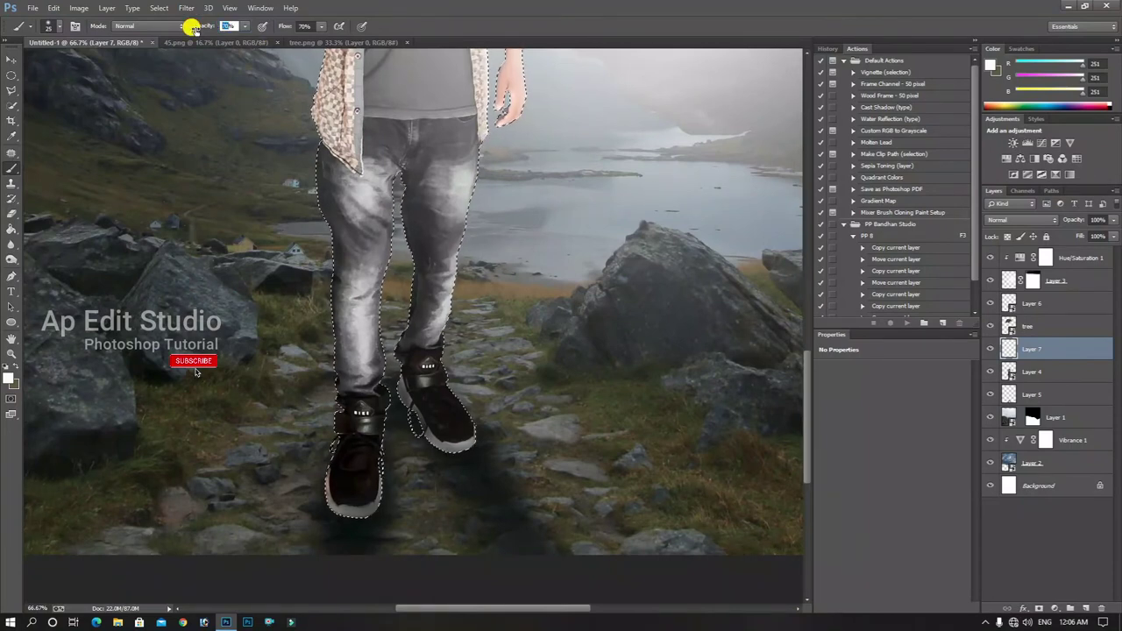
pyautogui.write('50')
pyautogui.press('Tab')
pyautogui.write('50')
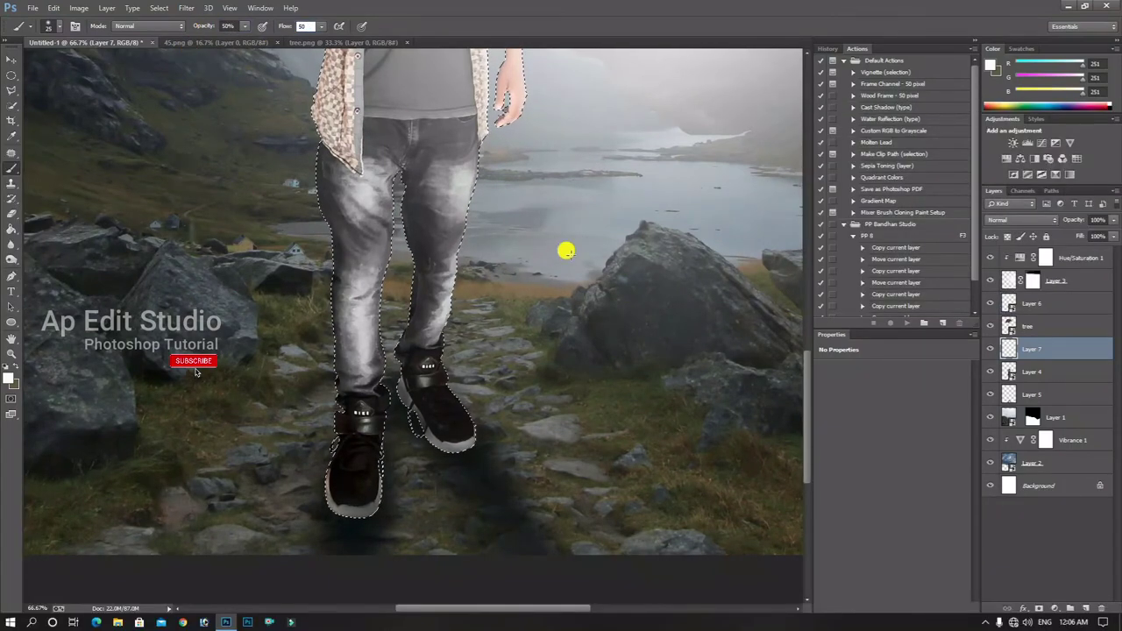
pyautogui.press('Return')
pyautogui.moveTo(474, 193); pyautogui.dragTo(459, 255)
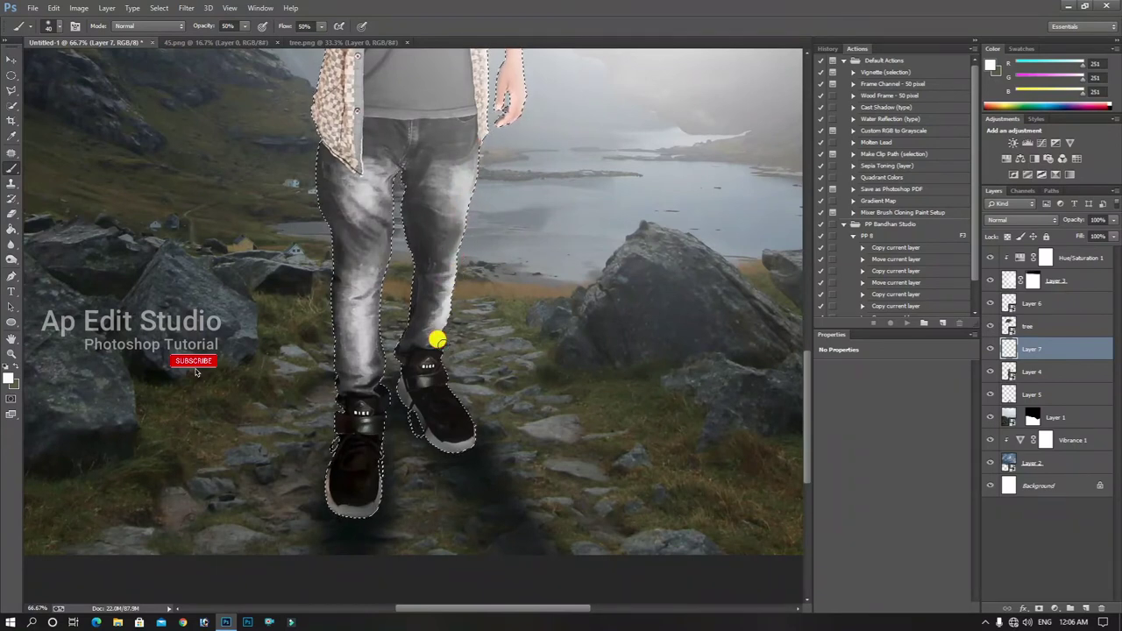
pyautogui.moveTo(442, 363); pyautogui.dragTo(443, 375)
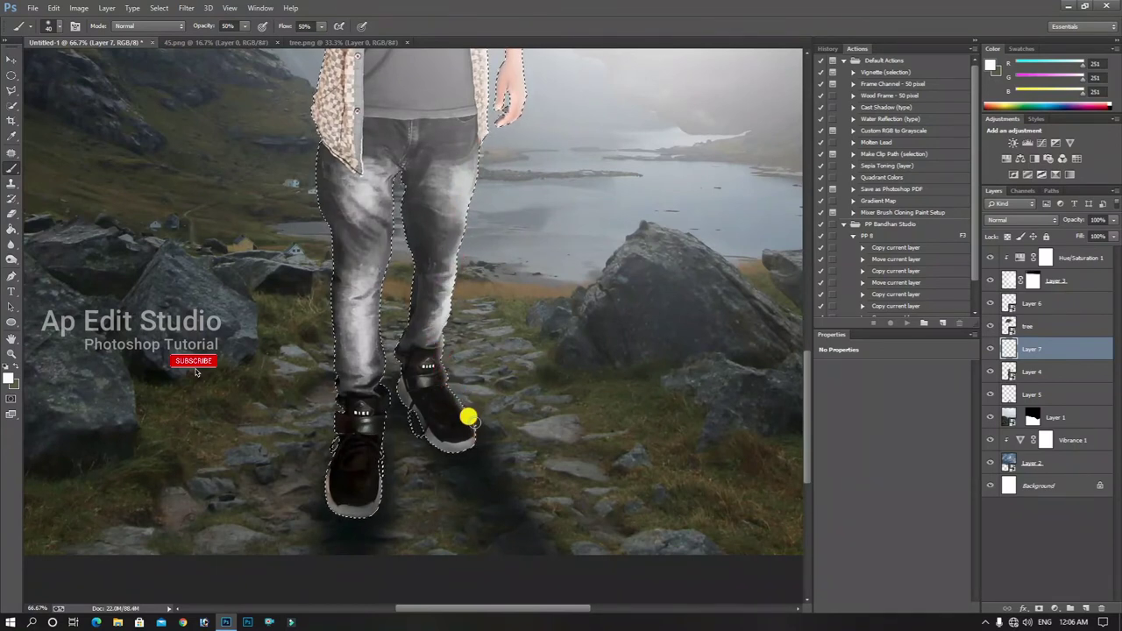
# - Brush light over his glow-facing shoulder and arm with a slightly larger brush, deselect, and check the whole figure
pyautogui.scroll(2, 443, 343)
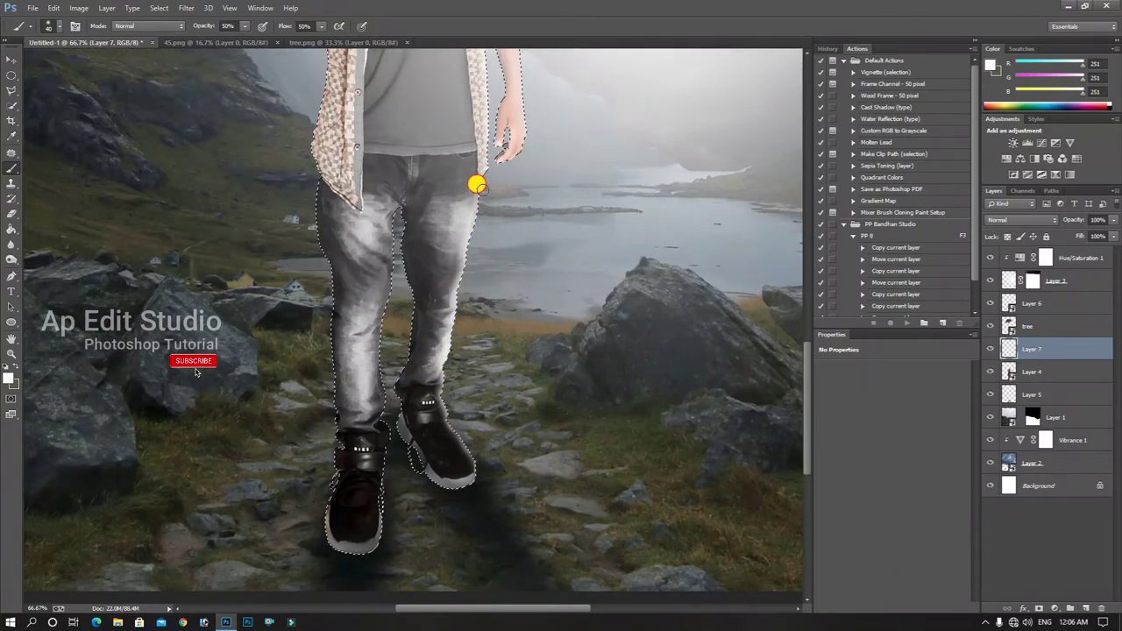
pyautogui.scroll(6, 477, 186)
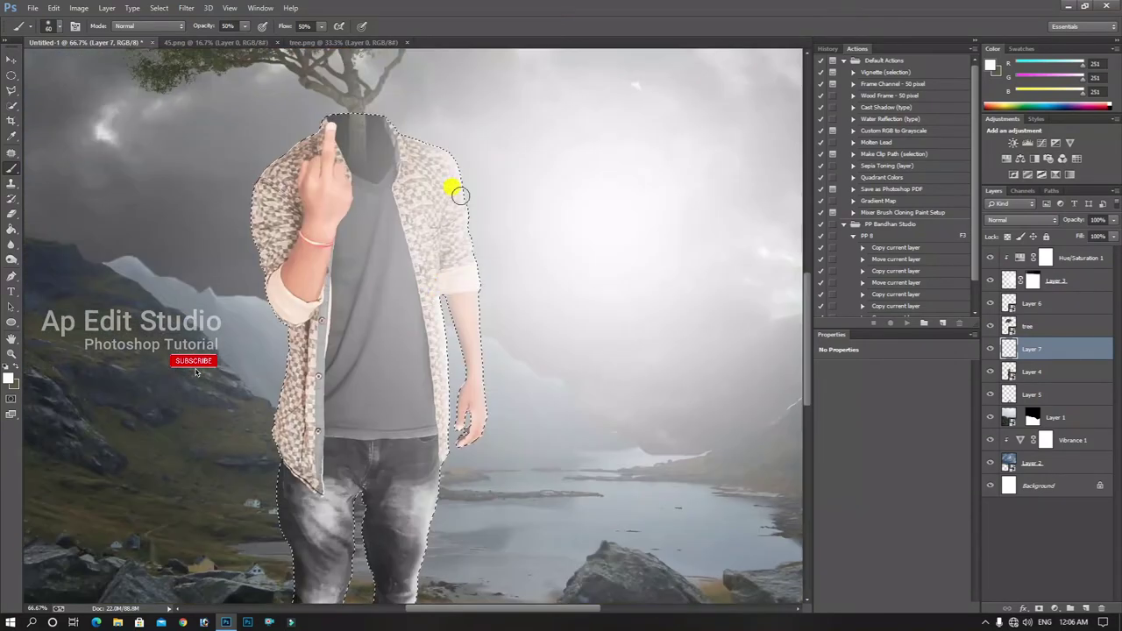
pyautogui.moveTo(460, 195)
pyautogui.mouseDown()
pyautogui.moveTo(471, 251)
pyautogui.moveTo(412, 146)
pyautogui.moveTo(459, 186)
pyautogui.moveTo(417, 152)
pyautogui.moveTo(481, 314)
pyautogui.mouseUp()
pyautogui.hotkey('ctrl', 'd')
pyautogui.hotkey('ctrl', '-')
pyautogui.hotkey('ctrl', '-')
pyautogui.hotkey('ctrl', '-')
pyautogui.hotkey('ctrl', '-')
pyautogui.hotkey('ctrl', '+')
pyautogui.hotkey('ctrl', '+')
pyautogui.hotkey('ctrl', '+')
pyautogui.moveTo(490, 388); pyautogui.dragTo(485, 262)
# - Load the man's outline as a selection and brush soft light over his glow-facing arm and leg, enlarging the brush to 175
pyautogui.keyDown('ctrl'); pyautogui.click(1007, 372); pyautogui.keyUp('ctrl')
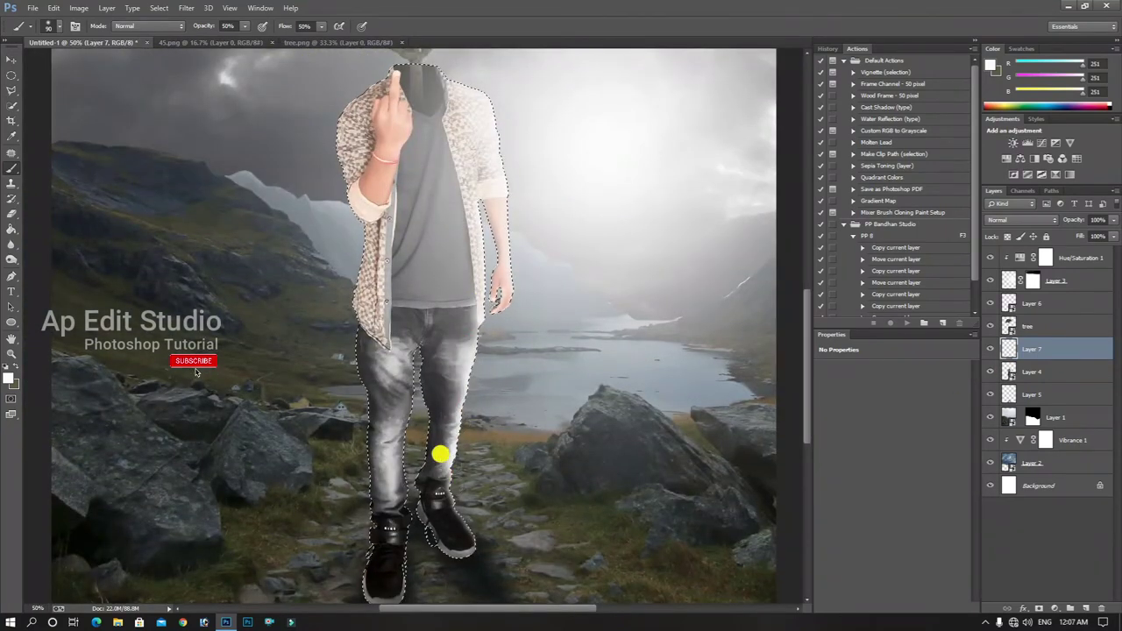
pyautogui.scroll(2, 473, 263)
pyautogui.moveTo(455, 225)
pyautogui.mouseDown()
pyautogui.moveTo(463, 172)
pyautogui.moveTo(484, 334)
pyautogui.moveTo(470, 295)
pyautogui.moveTo(504, 191)
pyautogui.mouseUp()
pyautogui.press(']')
pyautogui.press(']')
pyautogui.press(']')
pyautogui.press(']')
pyautogui.hotkey('ctrl', 'z')
pyautogui.hotkey('ctrl', 'h')
pyautogui.moveTo(473, 298)
pyautogui.mouseDown()
pyautogui.moveTo(461, 451)
pyautogui.moveTo(469, 326)
pyautogui.moveTo(456, 426)
pyautogui.mouseUp()
pyautogui.hotkey('ctrl', 'z')
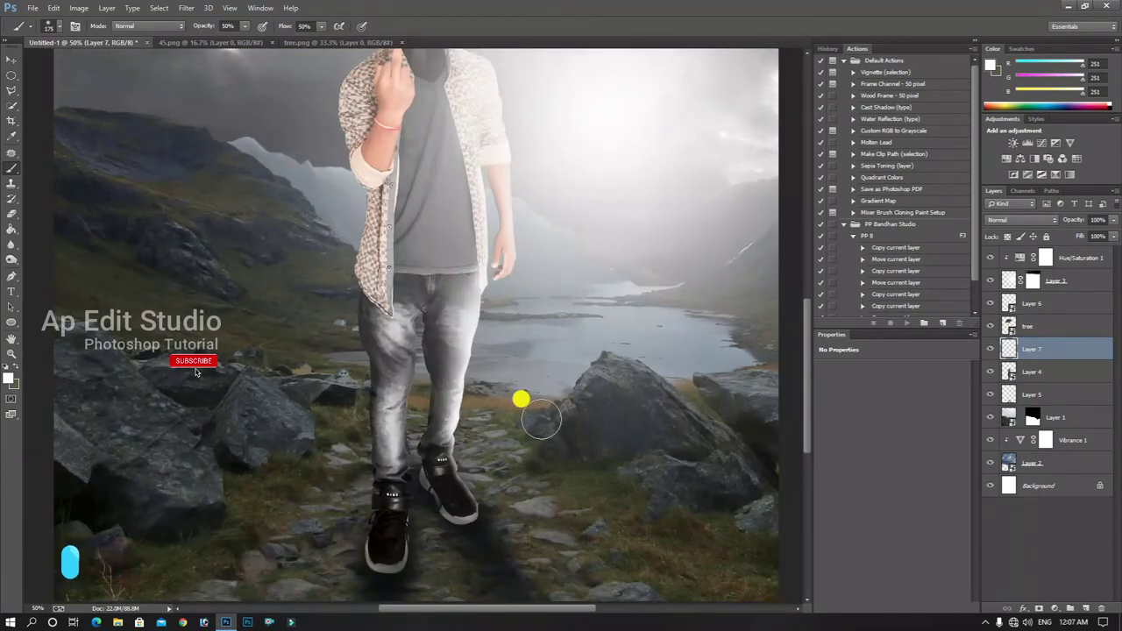
# - Add a Vibrance adjustment clipped to the man's Layer 4, with vibrance at -100 and saturation at -5
pyautogui.hotkey('ctrl', '-')
pyautogui.hotkey('ctrl', '-')
pyautogui.click(1040, 375)
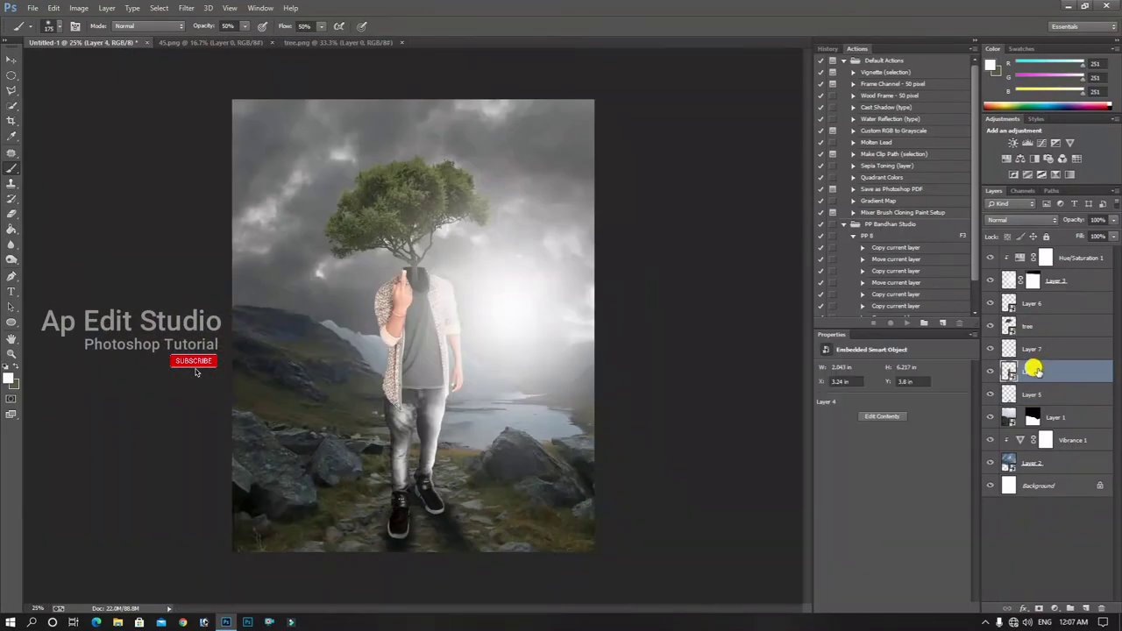
pyautogui.click(1050, 608)
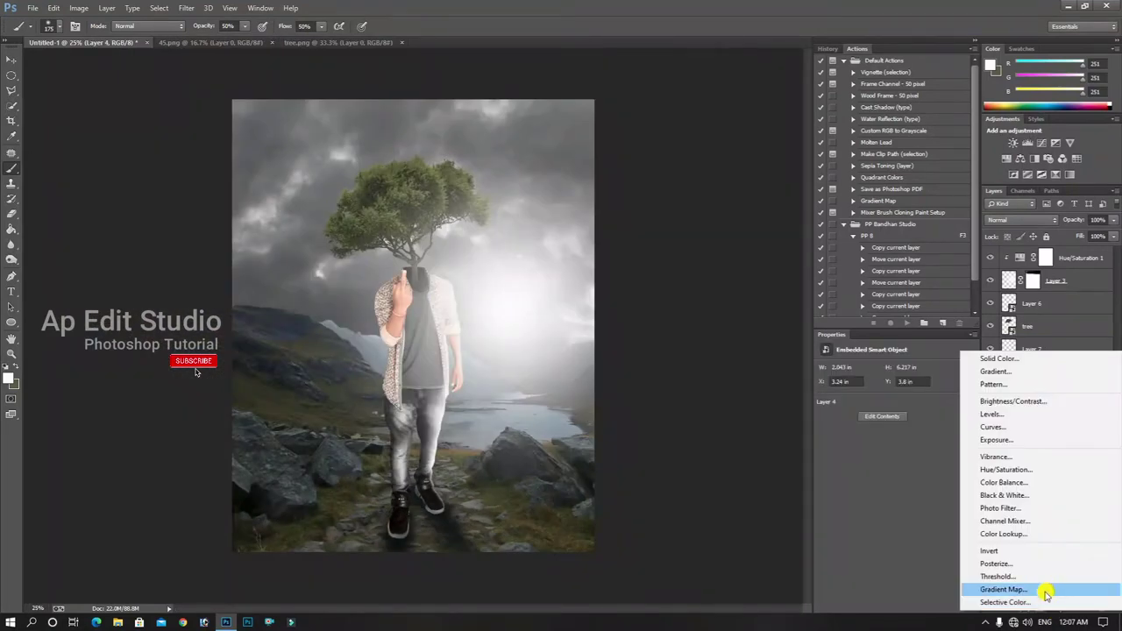
pyautogui.click(1021, 388)
pyautogui.click(887, 606)
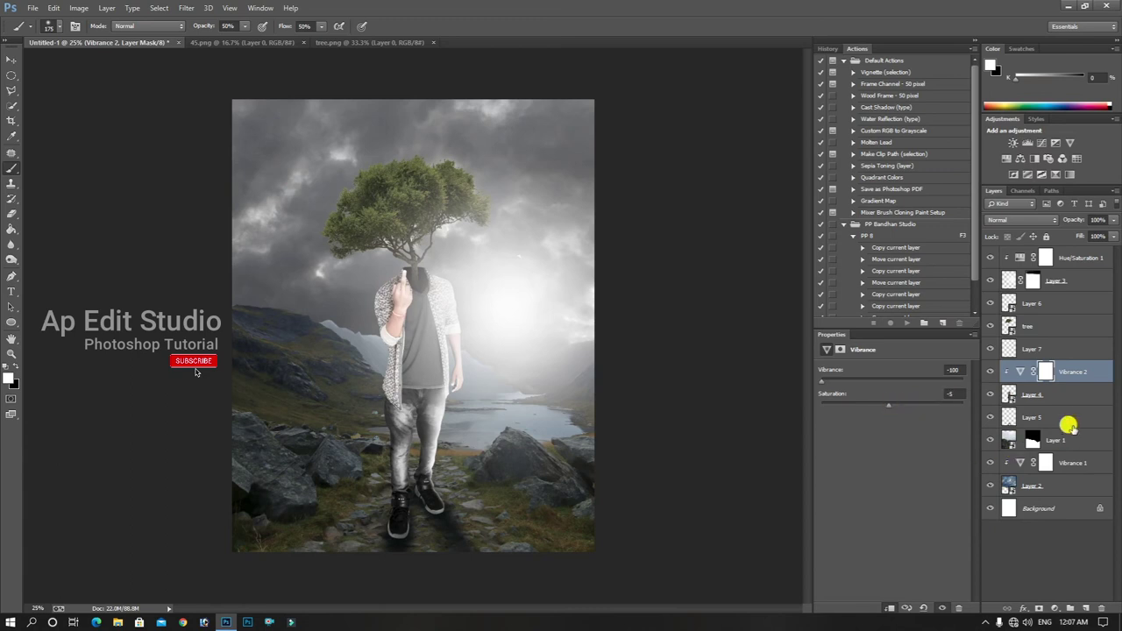
# - Add a Vibrance adjustment clipped to the tree layer and drain the green from its foliage
pyautogui.click(1035, 329)
pyautogui.click(1056, 606)
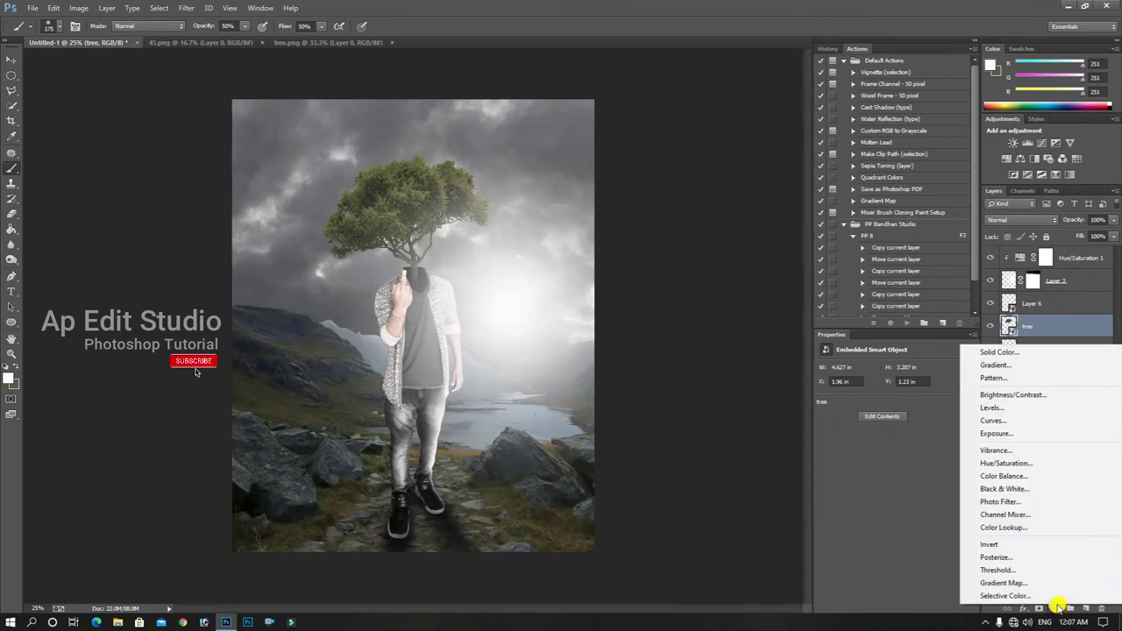
pyautogui.click(992, 453)
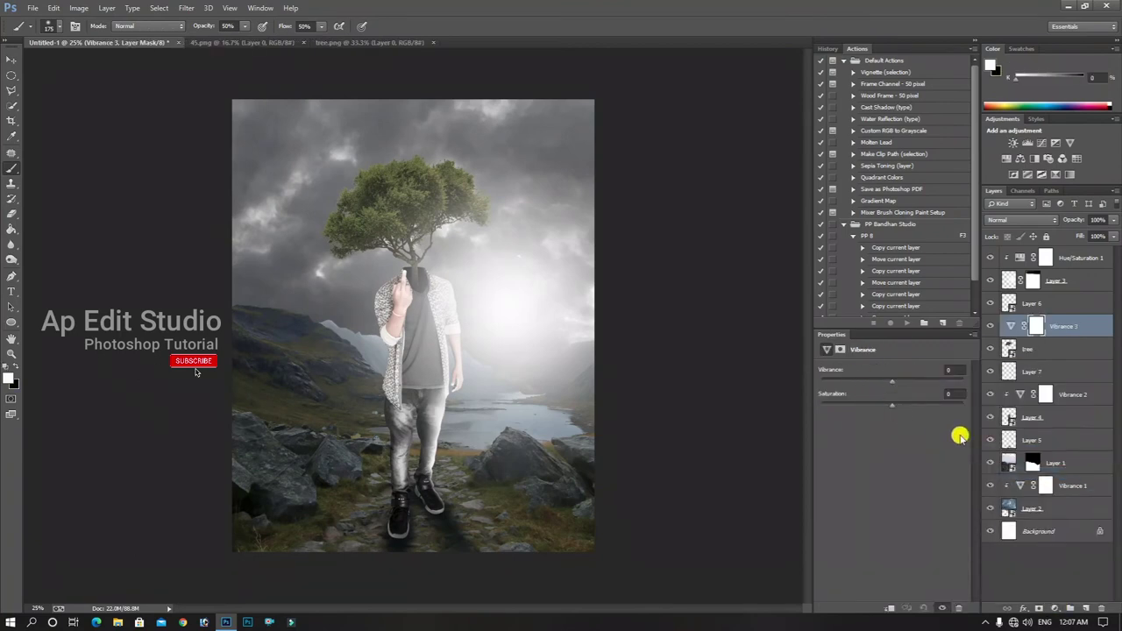
pyautogui.click(890, 606)
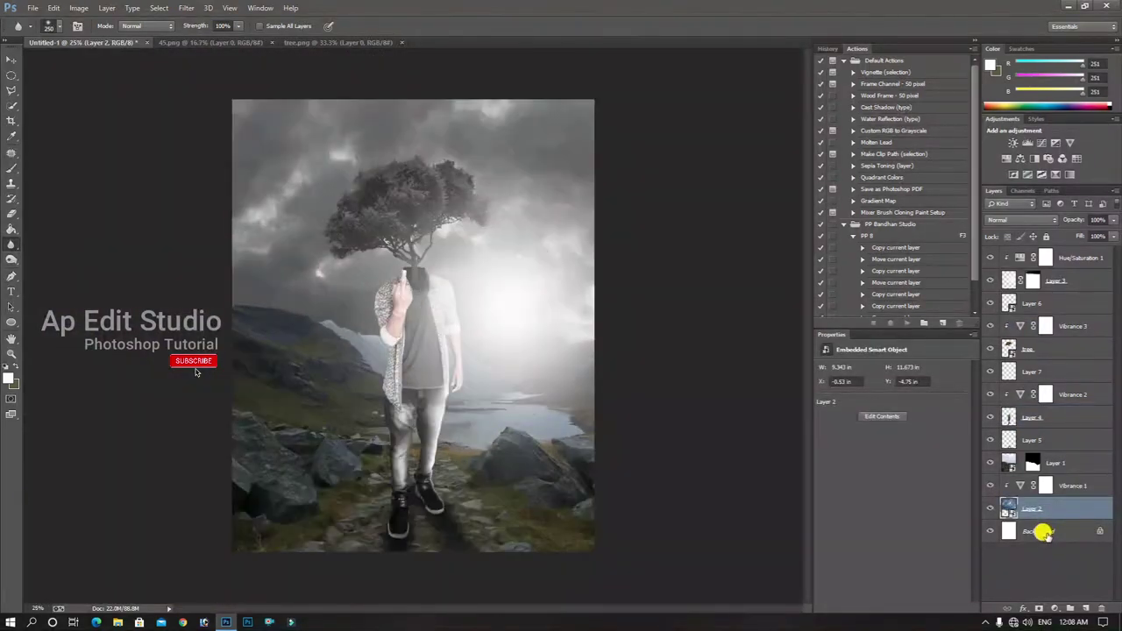
# - Merge all visible layers into one and duplicate the merged layer
pyautogui.rightClick(1041, 532)
pyautogui.click(1052, 533)
pyautogui.moveTo(1094, 257); pyautogui.dragTo(1085, 607)
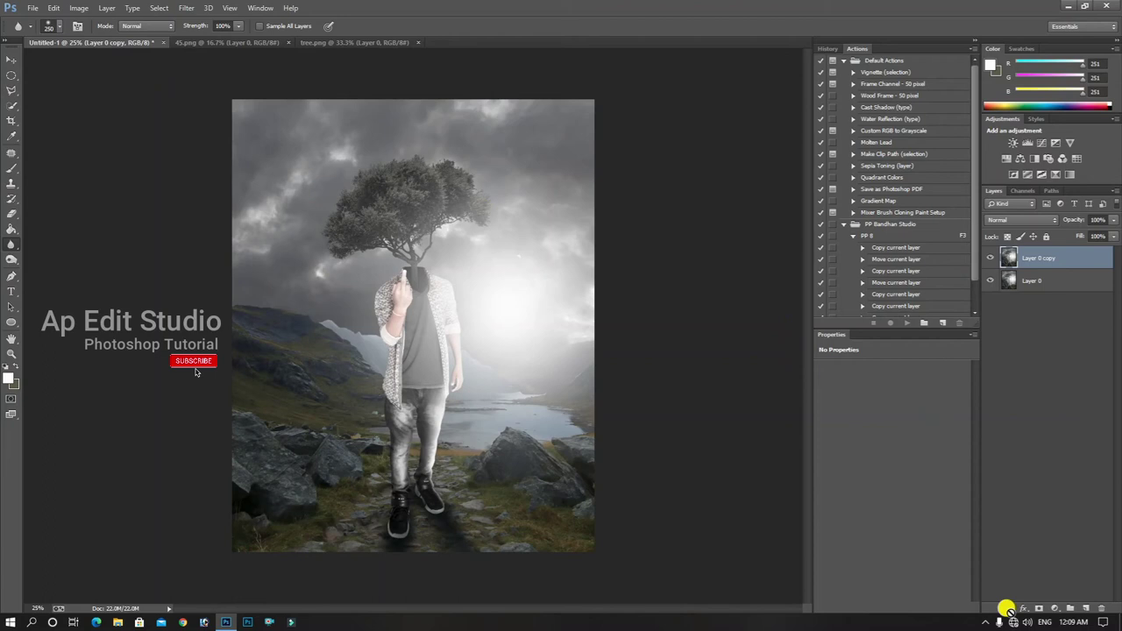
# - Add a Hue/Saturation adjustment clipped to the duplicate, with hue +3, saturation -60 and lightness -7
pyautogui.click(1055, 607)
pyautogui.click(1016, 466)
pyautogui.click(887, 607)
pyautogui.moveTo(892, 412); pyautogui.dragTo(863, 443)
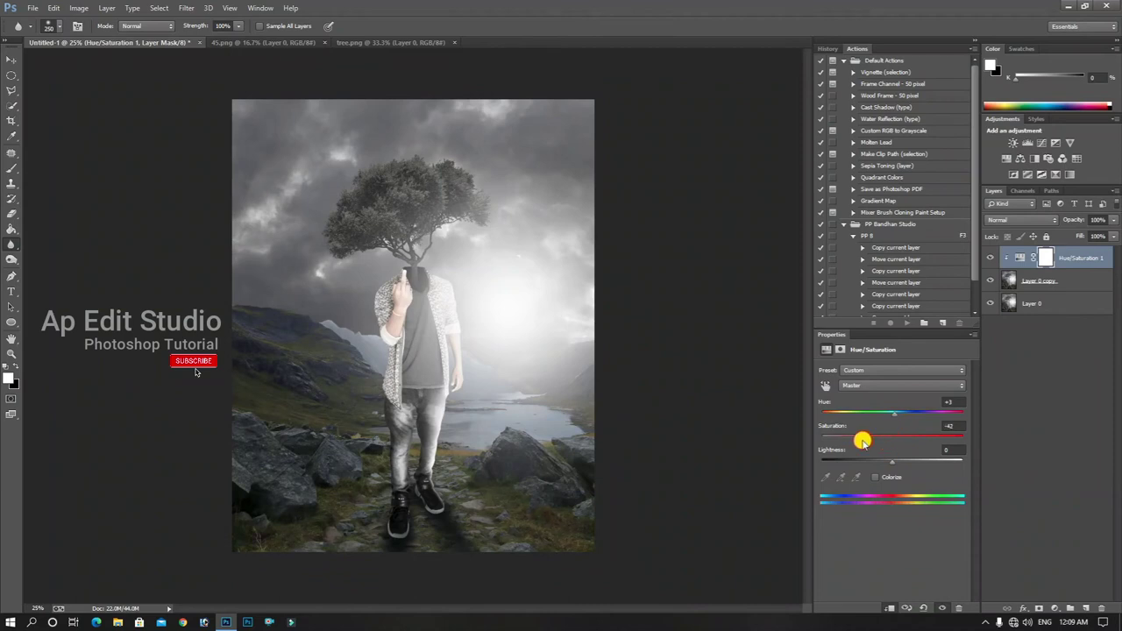
pyautogui.moveTo(889, 459)
pyautogui.mouseDown()
pyautogui.moveTo(904, 458)
pyautogui.moveTo(886, 461)
pyautogui.mouseUp()
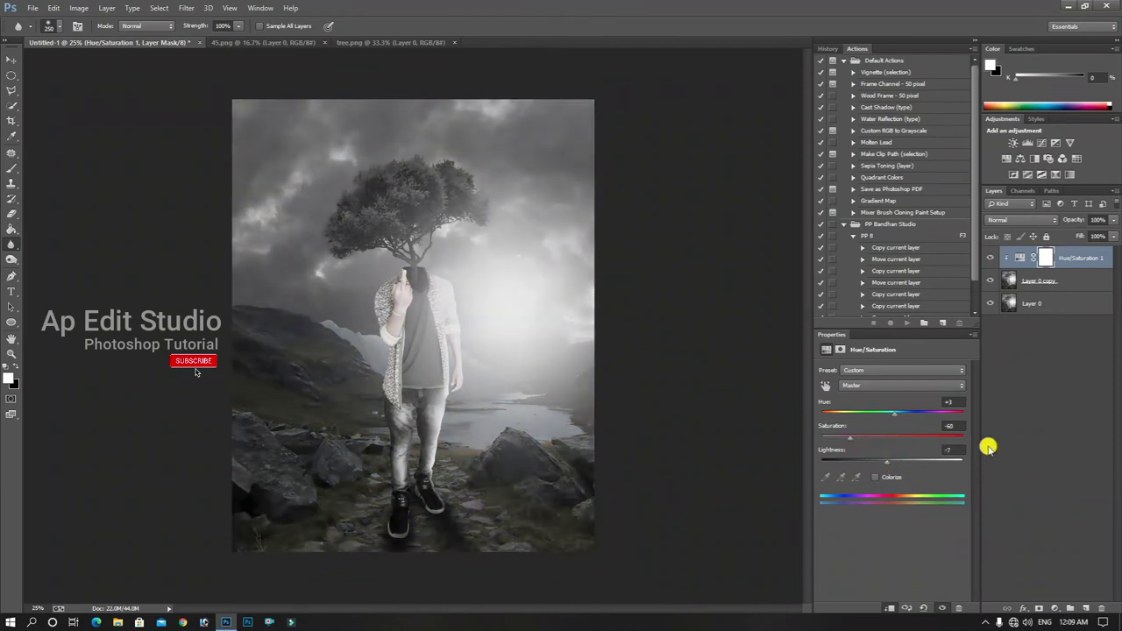
# - Add a clipped Brightness/Contrast adjustment with brightness at 1 and contrast at 64
pyautogui.click(1054, 608)
pyautogui.click(964, 401)
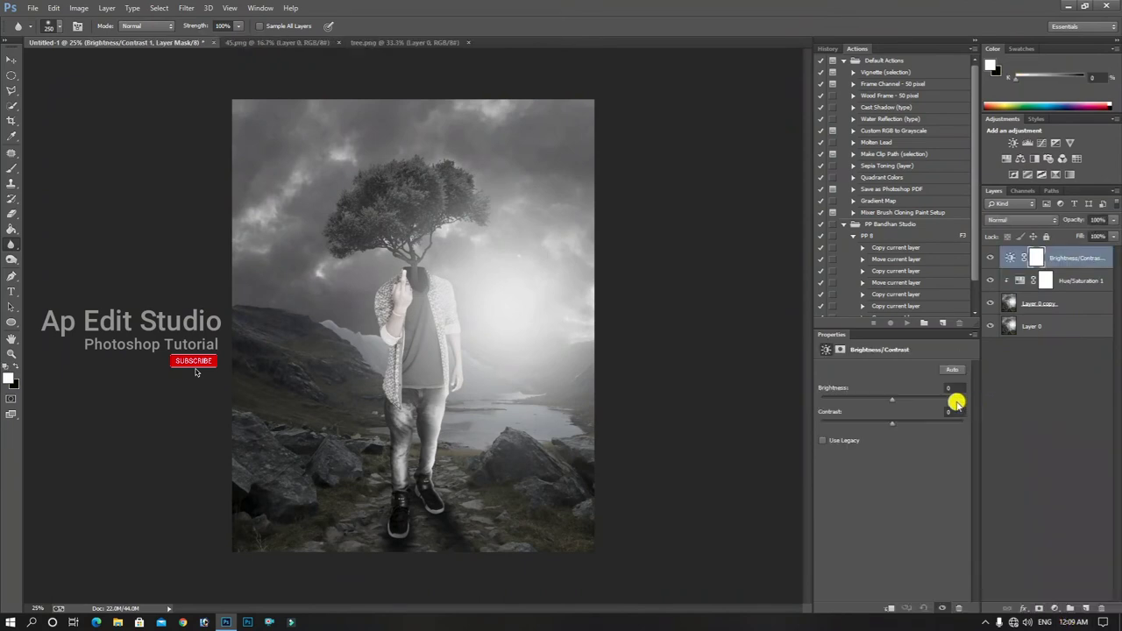
pyautogui.moveTo(892, 422)
pyautogui.mouseDown()
pyautogui.moveTo(937, 421)
pyautogui.moveTo(869, 398)
pyautogui.moveTo(903, 403)
pyautogui.moveTo(891, 405)
pyautogui.mouseUp()
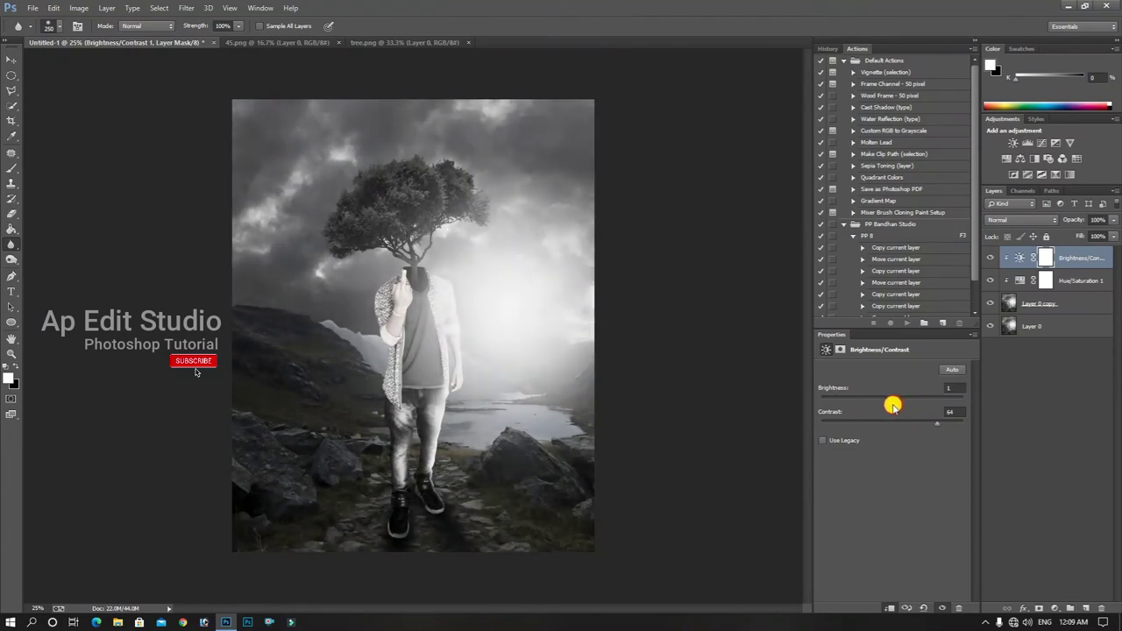
pyautogui.click(1007, 406)
# - Add a clipped Color Balance adjustment with midtones at cyan-red -1, magenta-green +2 and yellow-blue +8
pyautogui.click(1054, 608)
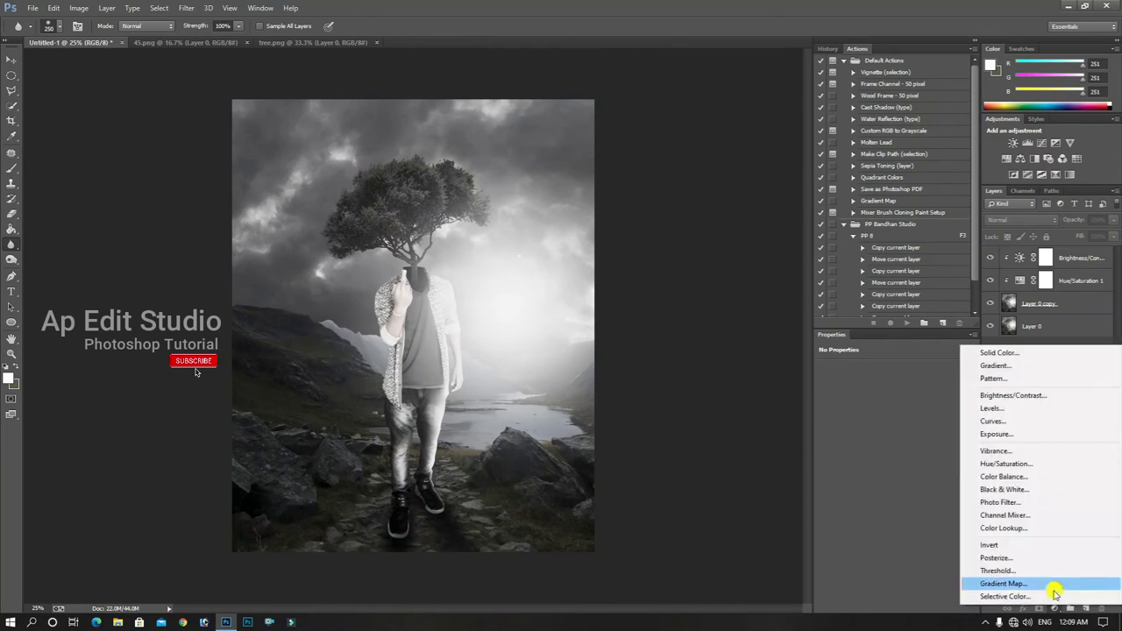
pyautogui.click(1013, 477)
pyautogui.click(887, 606)
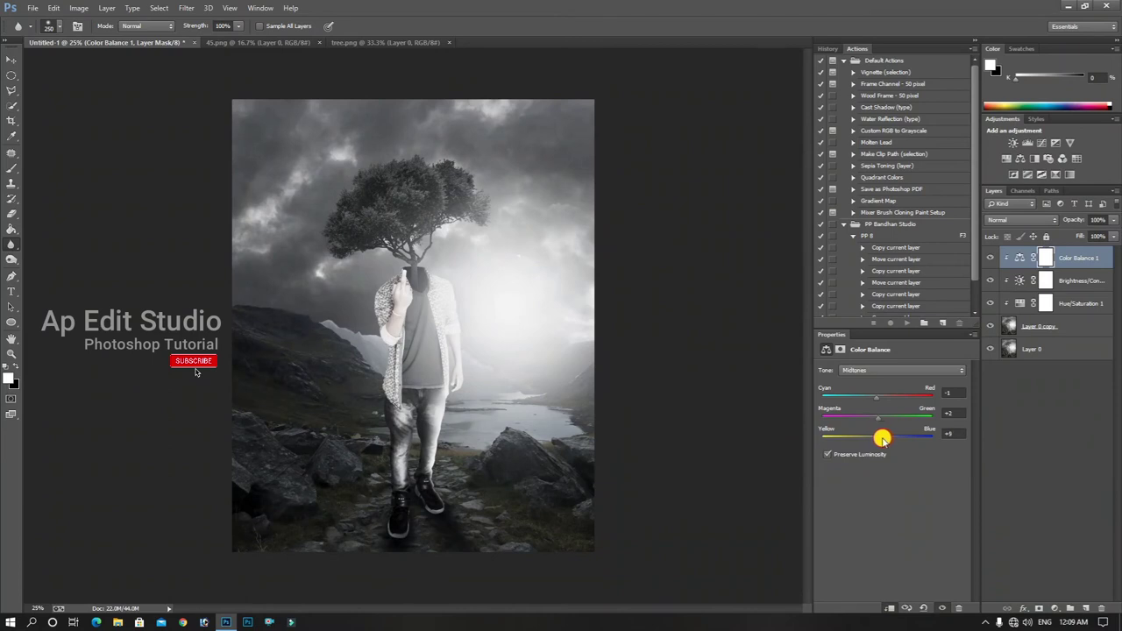
pyautogui.click(1038, 438)
# - Merge the image layer, its copy and the adjustments into one layer, and duplicate the result
pyautogui.click(1054, 607)
pyautogui.click(1029, 346)
pyautogui.rightClick(1031, 348)
pyautogui.click(916, 442)
pyautogui.moveTo(1050, 265); pyautogui.dragTo(1085, 608)
# - Add a clipped Selective Color adjustment with the reds at cyan -21, magenta +27, yellow +31 and black -6
pyautogui.click(1052, 608)
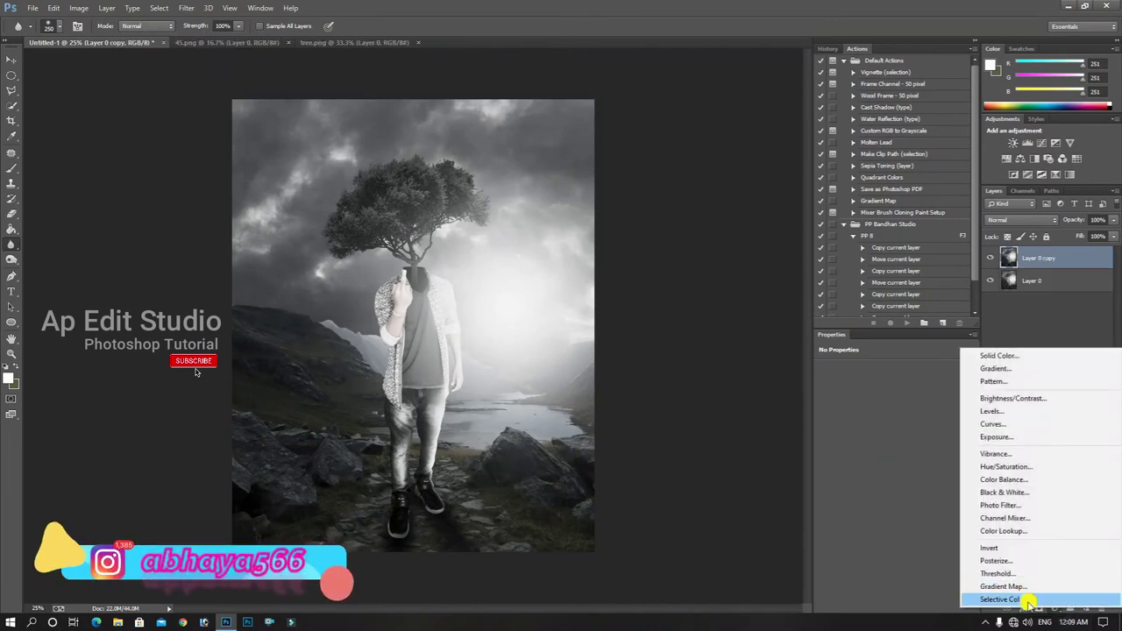
pyautogui.click(1016, 601)
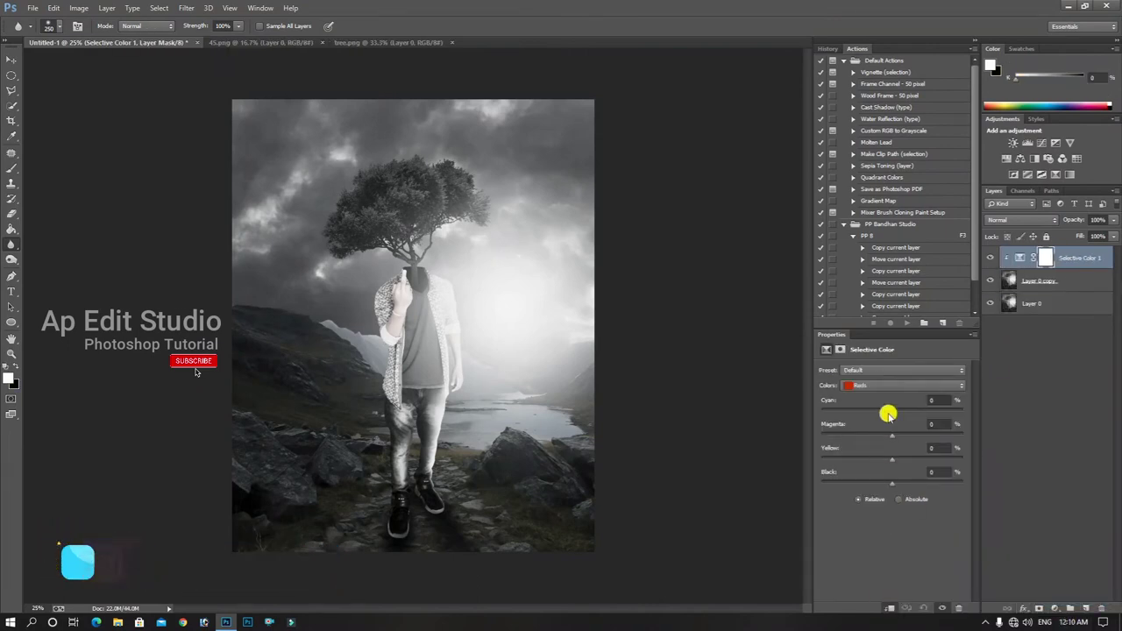
pyautogui.moveTo(889, 410); pyautogui.dragTo(888, 409)
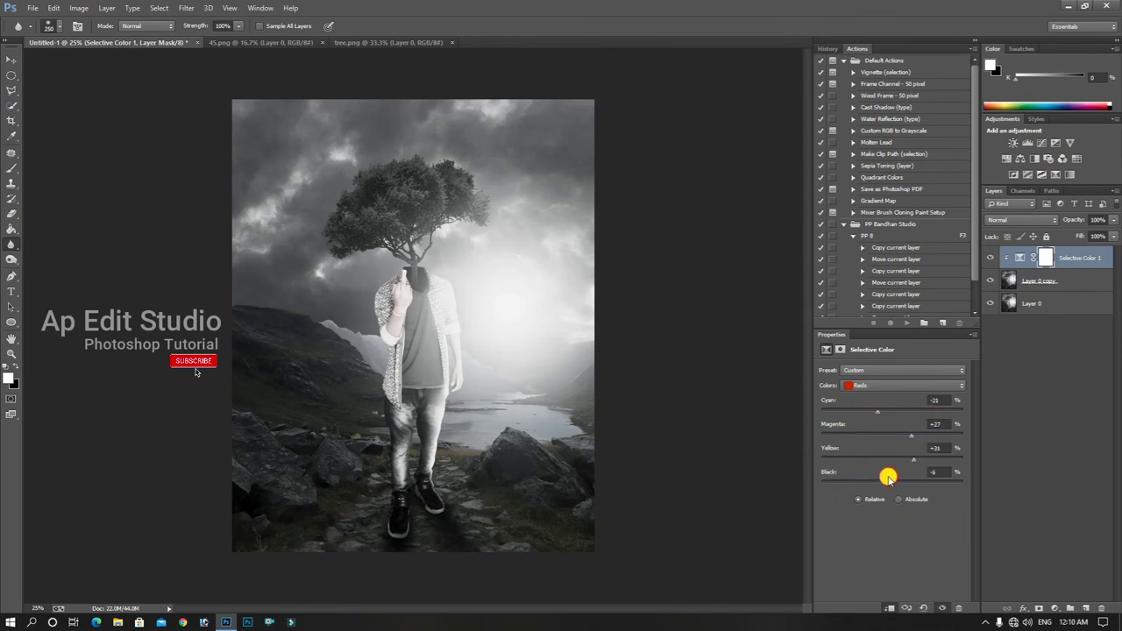
# - Merge the Selective Color adjustment with the image layers and make a copy of the merged layer
pyautogui.rightClick(1040, 305)
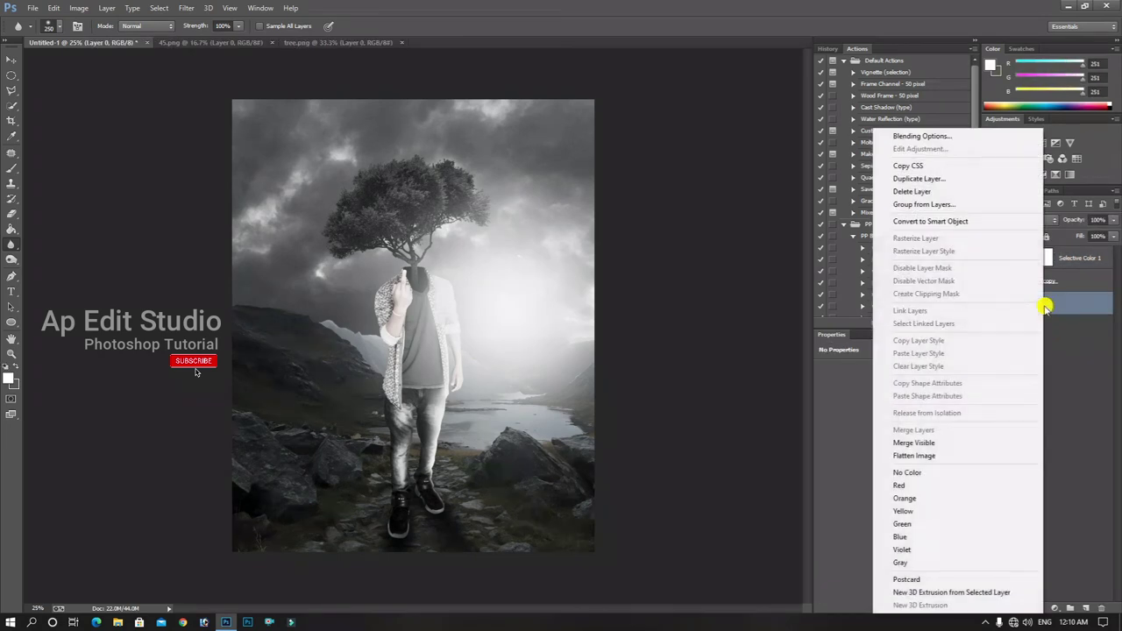
pyautogui.click(961, 442)
pyautogui.scroll(2, 551, 304)
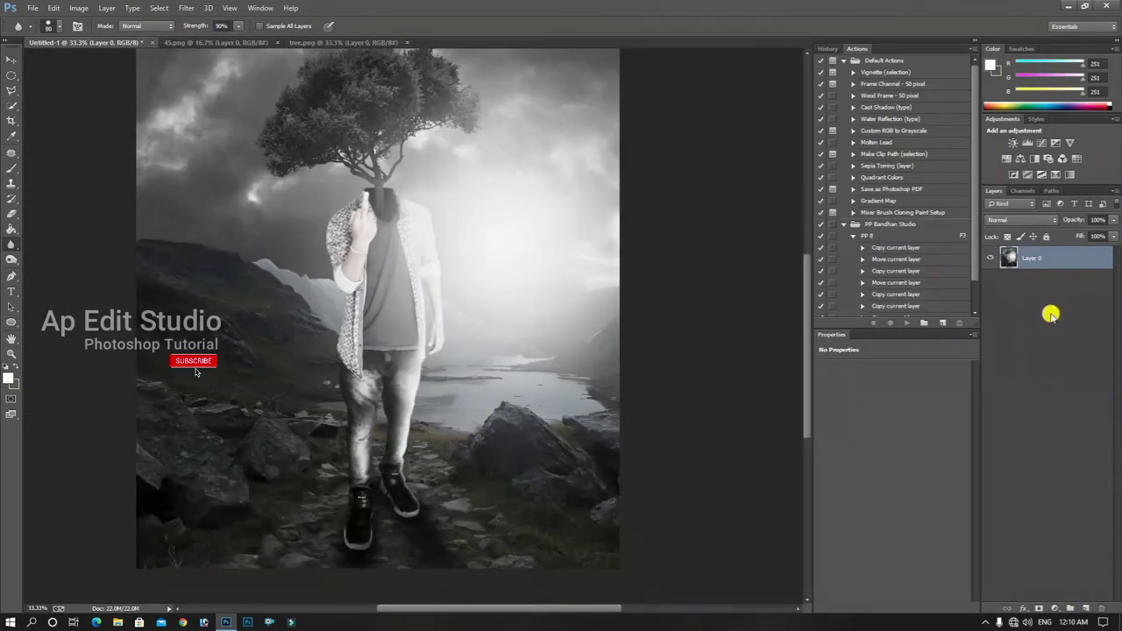
pyautogui.moveTo(1047, 257); pyautogui.dragTo(1085, 609)
# - Add a Color Lookup adjustment and try 3DLUT files such as DropBlues.3DL and filmstock_50.3dl, settling on a muted gray look
pyautogui.click(1055, 608)
pyautogui.click(1000, 529)
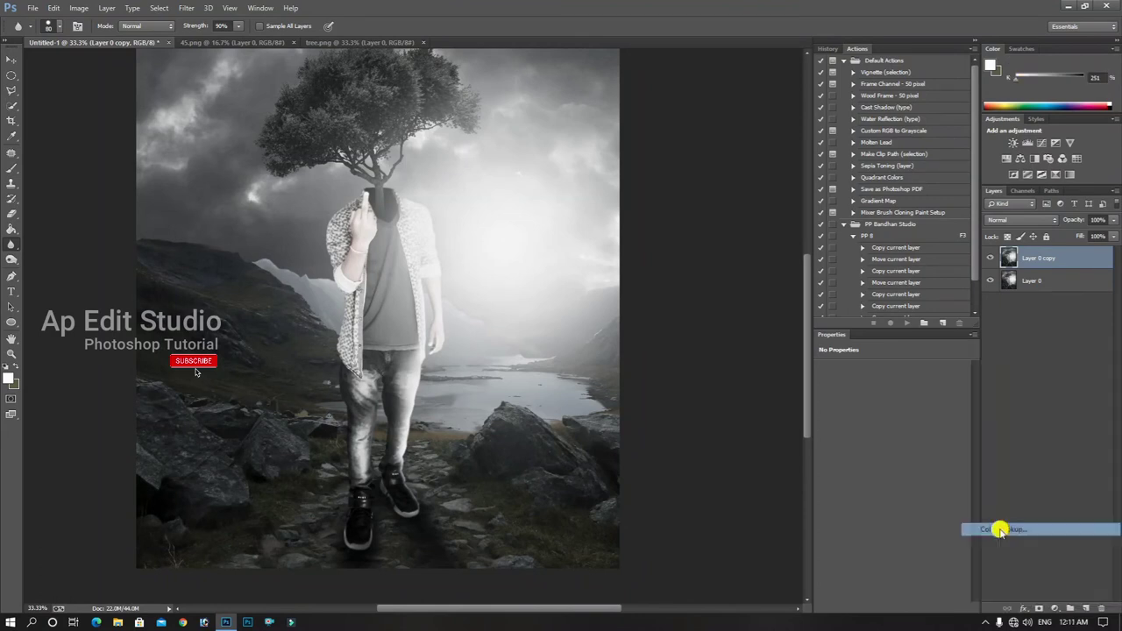
pyautogui.click(908, 371)
pyautogui.click(903, 66)
pyautogui.press('Down')
pyautogui.press('Down')
pyautogui.press('Down')
pyautogui.press('Down')
pyautogui.press('Down')
pyautogui.press('Down')
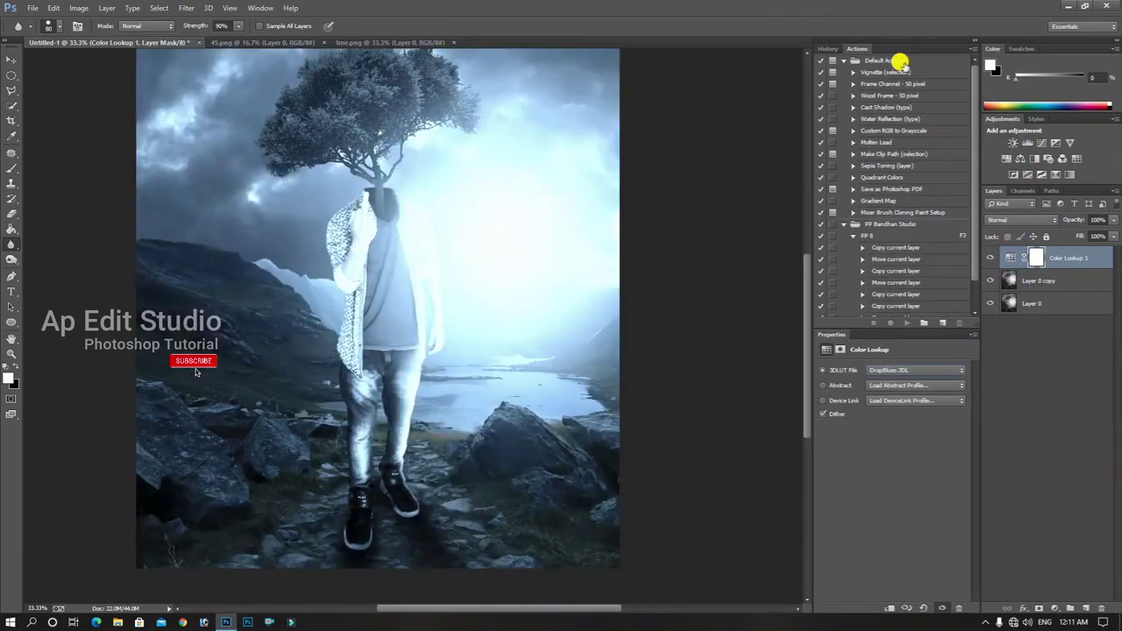
pyautogui.press('Down')
pyautogui.press('Down')
pyautogui.press('Down')
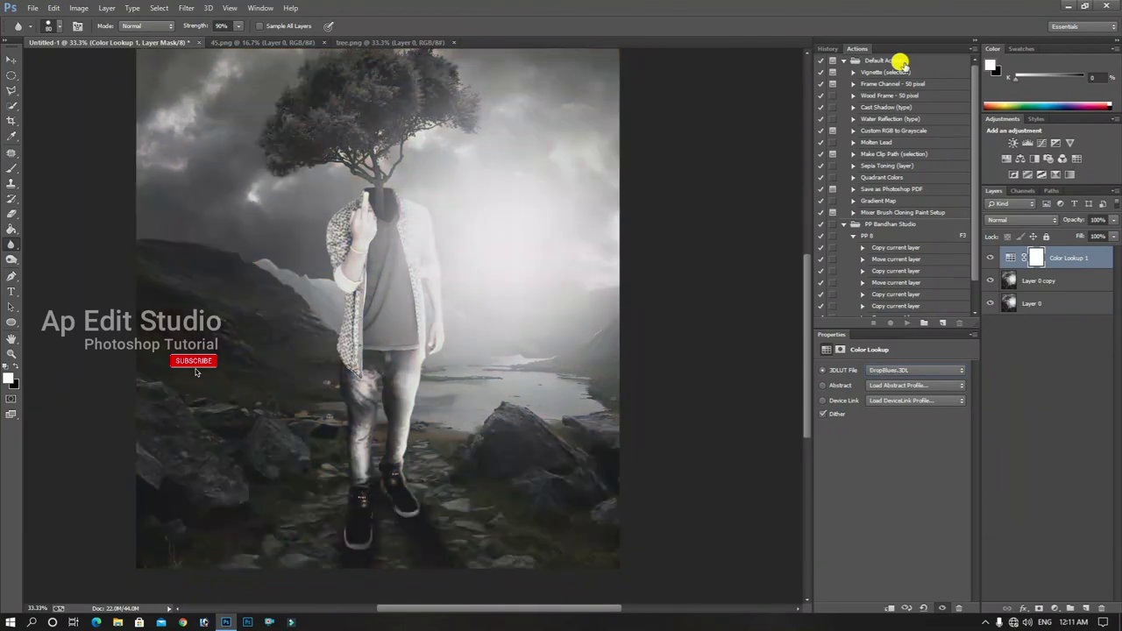
pyautogui.press('Up')
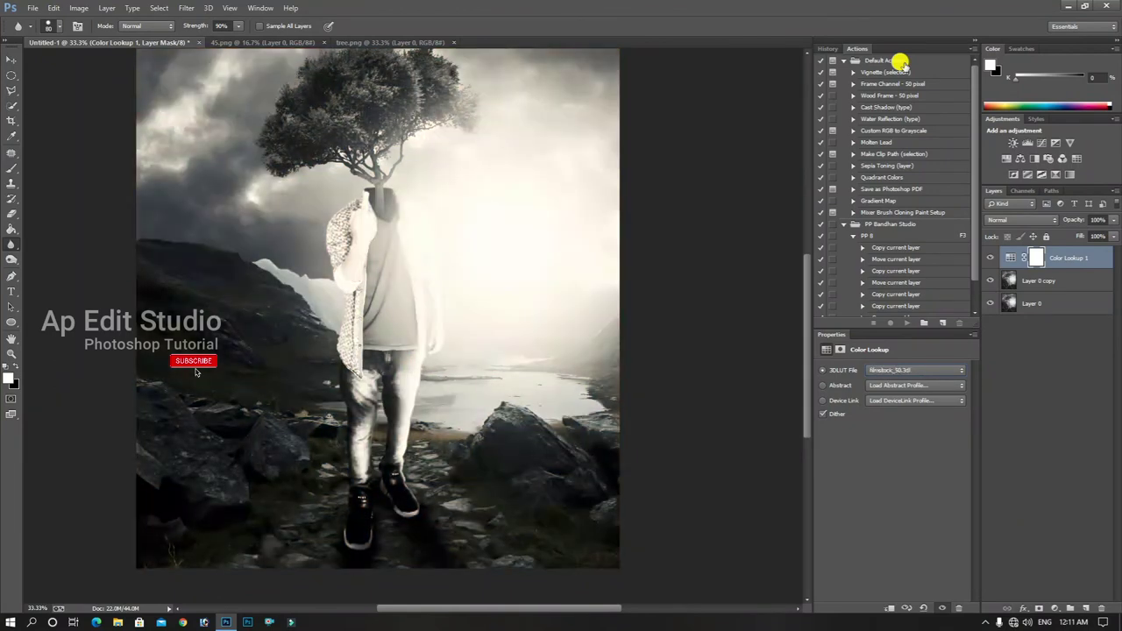
pyautogui.press('Up')
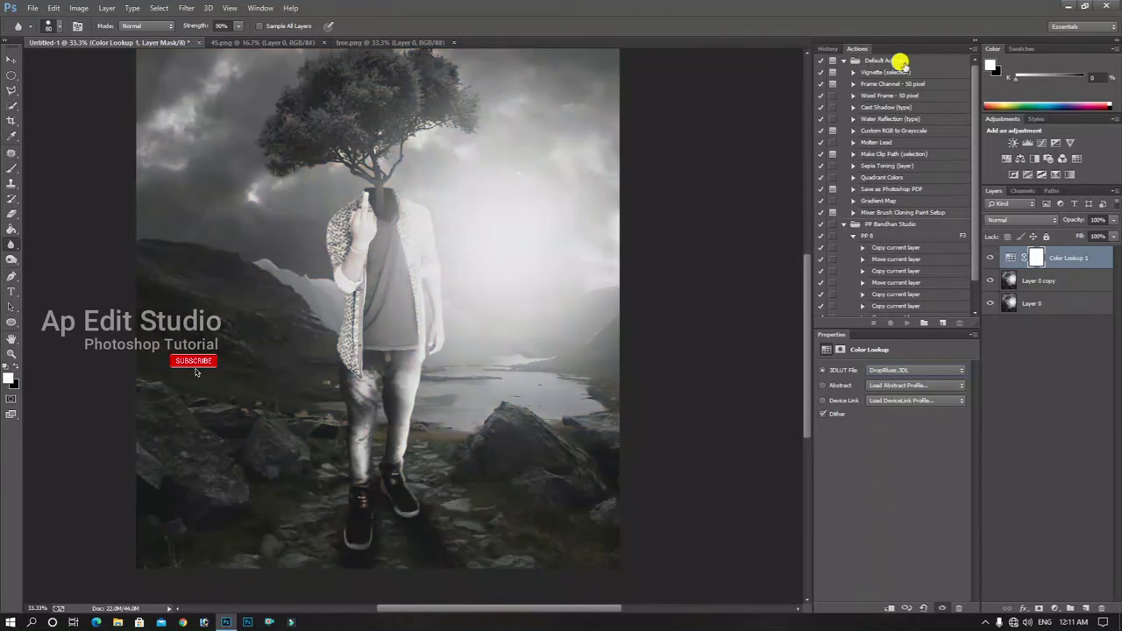
# - Merge the Color Lookup grade into the image and duplicate the merged layer
pyautogui.hotkey('ctrl', '-')
pyautogui.rightClick(1064, 305)
pyautogui.click(989, 426)
pyautogui.moveTo(1040, 257); pyautogui.dragTo(1085, 607)
# - Start the Camera Raw filter on the copy, adjust its basic tone, and set hues to oranges +26, greens -86, aquas -33 and blues +6
pyautogui.click(185, 7)
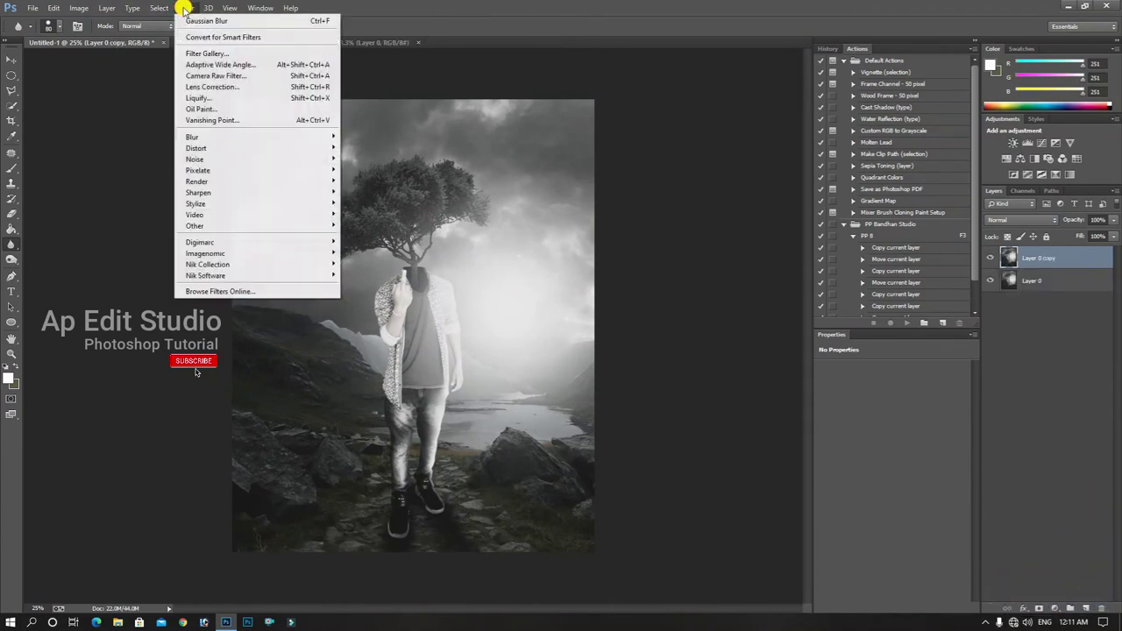
pyautogui.click(215, 76)
pyautogui.moveTo(804, 404); pyautogui.dragTo(797, 292)
pyautogui.click(782, 140)
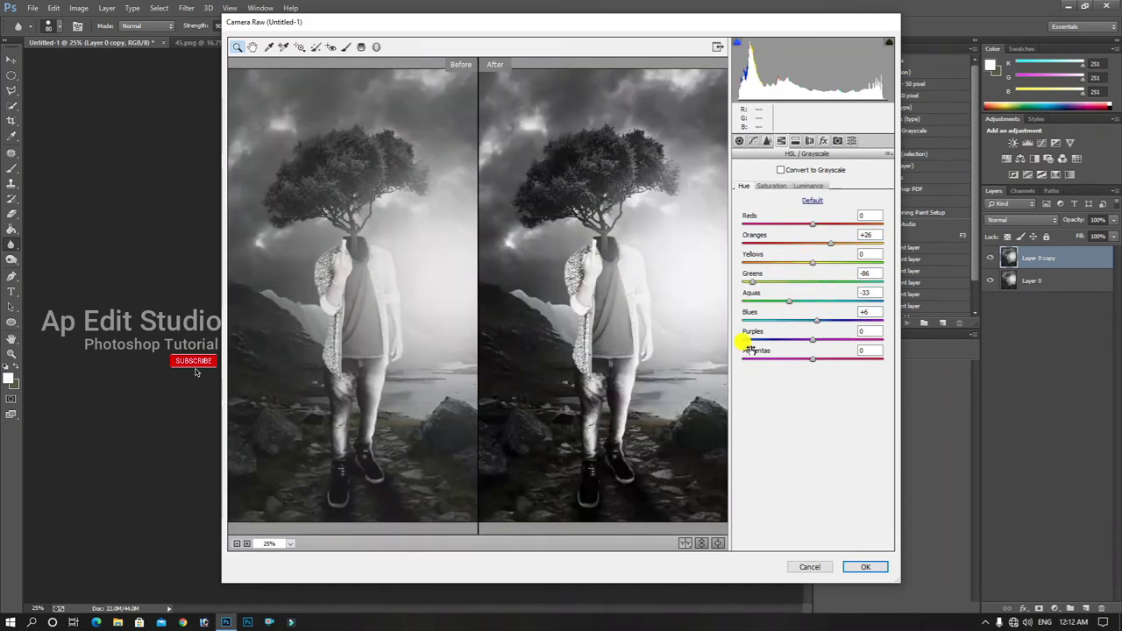
# - Set the Camera Raw color saturation to oranges -66, greens -100, blues -100 and purples +82
pyautogui.click(771, 186)
pyautogui.moveTo(810, 243)
pyautogui.mouseDown()
pyautogui.moveTo(721, 246)
pyautogui.moveTo(793, 244)
pyautogui.mouseUp()
pyautogui.moveTo(814, 283); pyautogui.dragTo(722, 284)
pyautogui.moveTo(813, 321); pyautogui.dragTo(685, 321)
pyautogui.moveTo(841, 342); pyautogui.dragTo(869, 339)
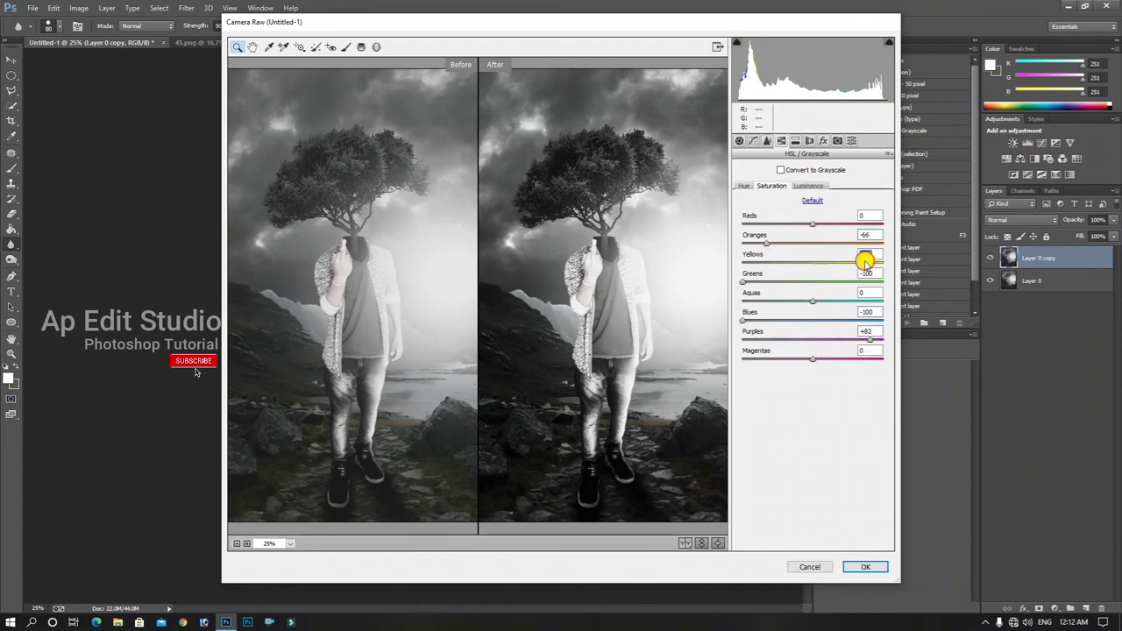
# - Set the Camera Raw luminance of greens and blues to -100 and apply the filter
pyautogui.click(808, 186)
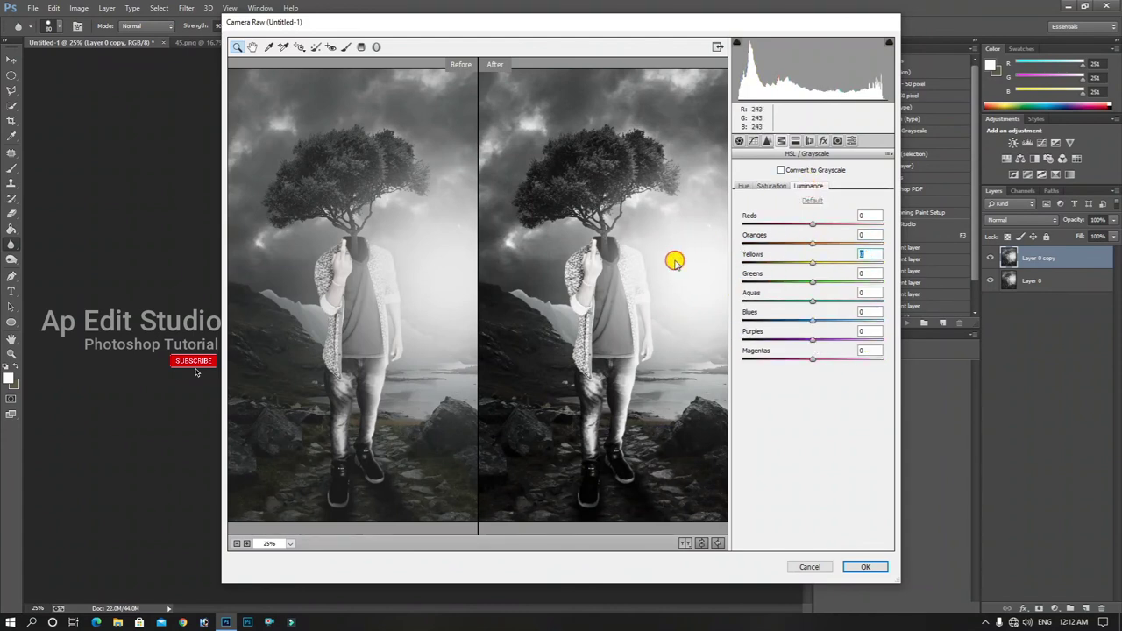
pyautogui.moveTo(813, 281); pyautogui.dragTo(726, 279)
pyautogui.moveTo(812, 321); pyautogui.dragTo(684, 304)
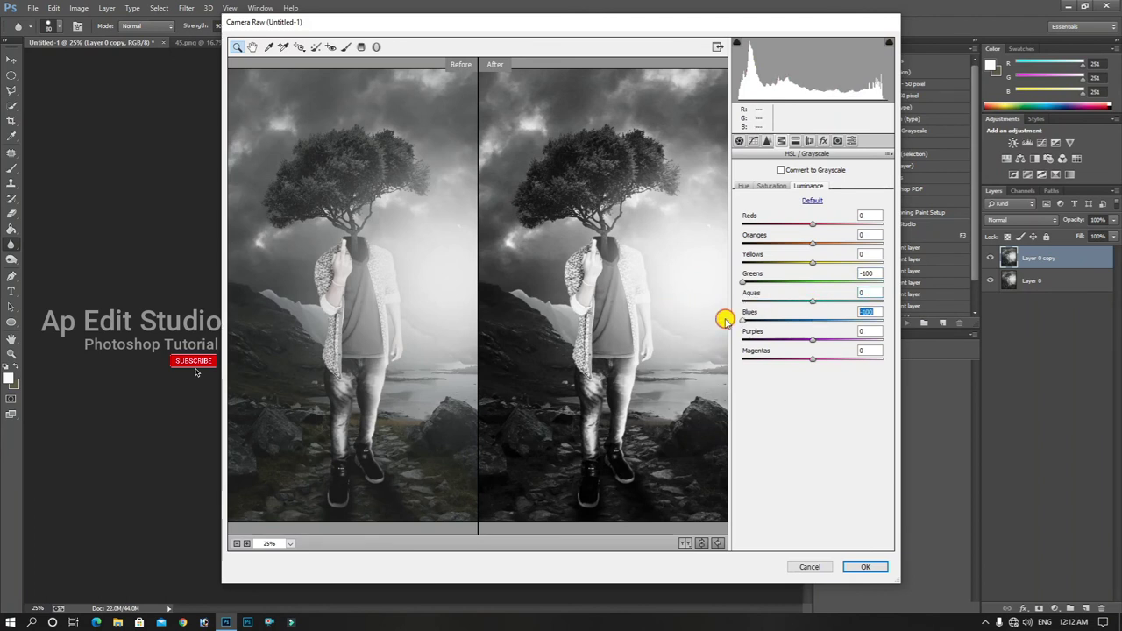
pyautogui.click(880, 566)
# - Compare the image with and without the Camera Raw layer, and merge the two layers
pyautogui.click(991, 258)
pyautogui.click(991, 257)
pyautogui.keyDown('shift'); pyautogui.click(1063, 282); pyautogui.keyUp('shift')
pyautogui.rightClick(1063, 282)
pyautogui.click(899, 429)
# - Add a thin white stroke around the edge of the whole image
pyautogui.click(58, 9)
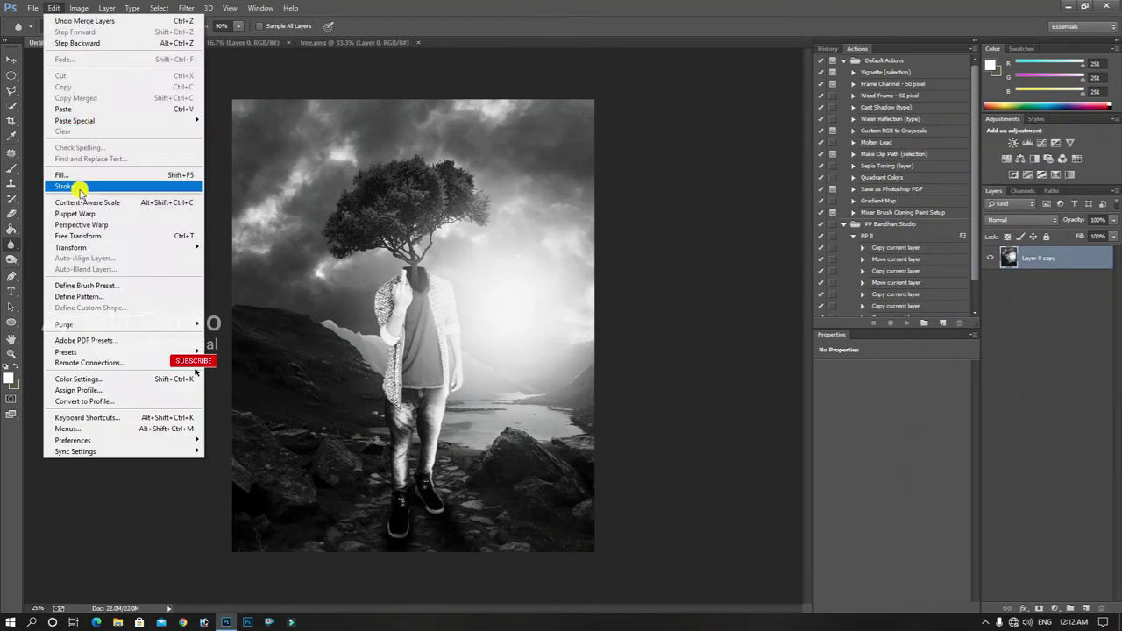
pyautogui.click(82, 183)
pyautogui.click(628, 170)
pyautogui.press('r')
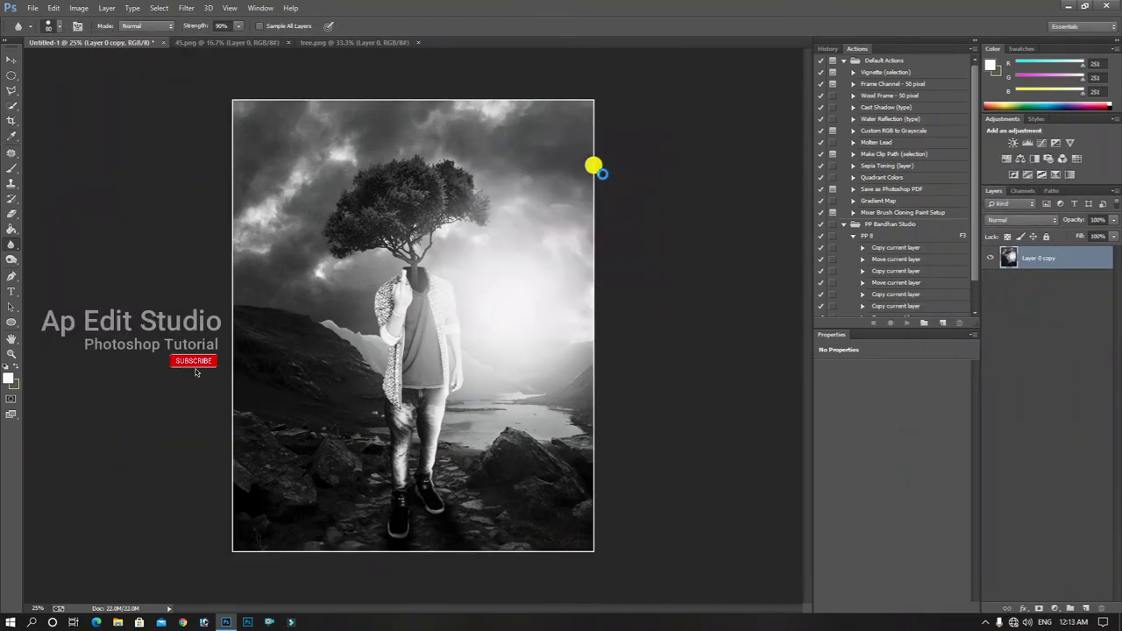
# - Save the image to the Desktop as a Photoshop file with a name starting "it's tr"
pyautogui.hotkey('ctrl', 'shift', 's')
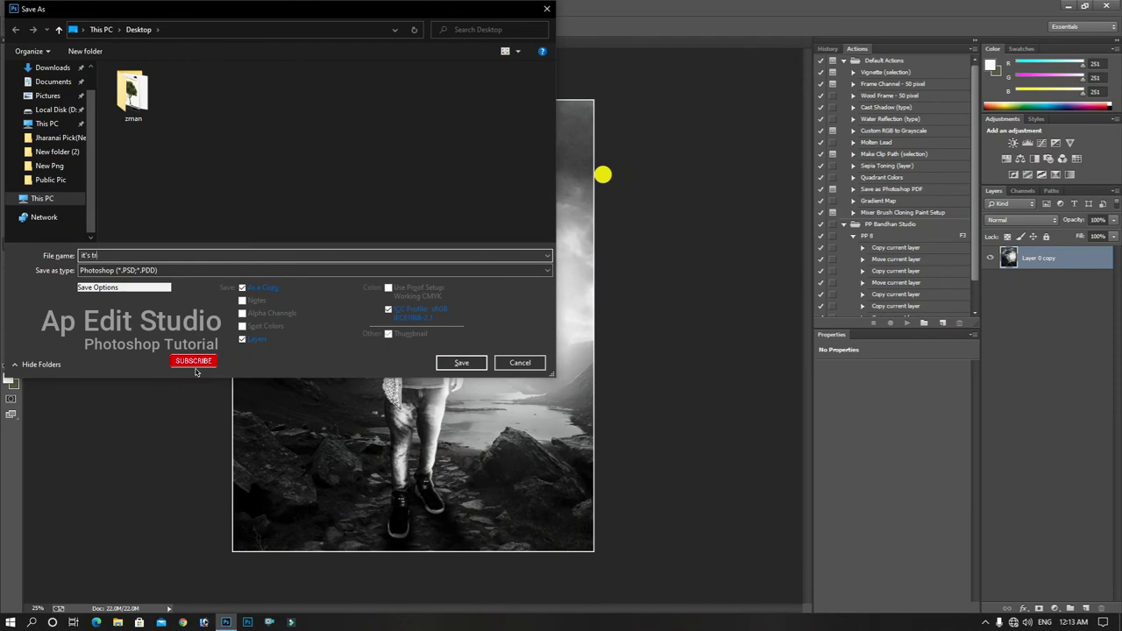
pyautogui.press('Return')
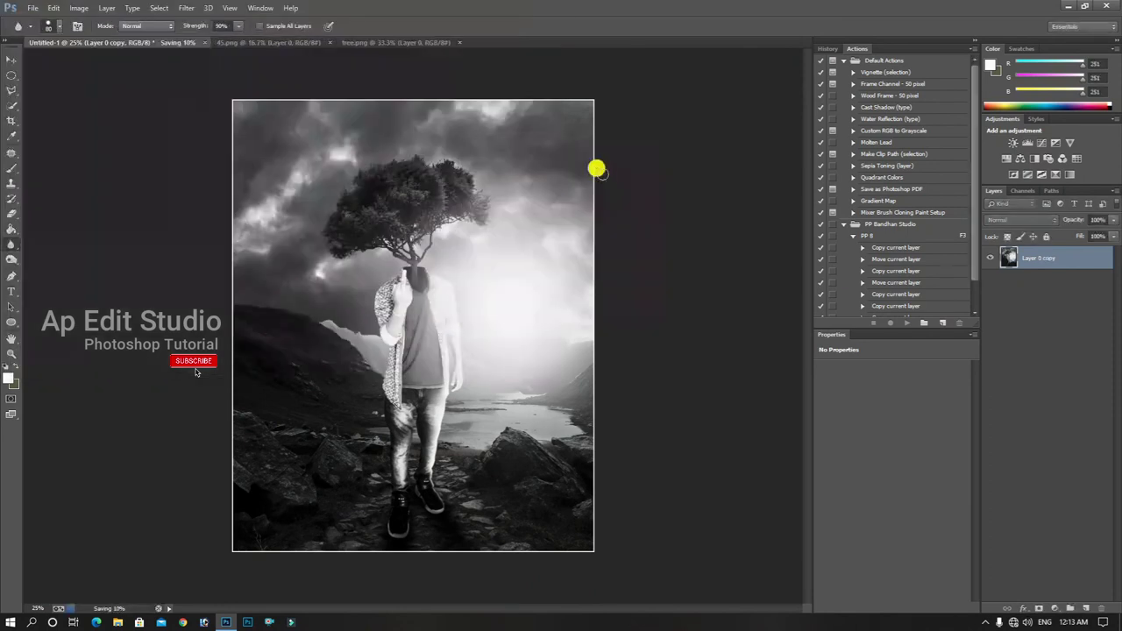